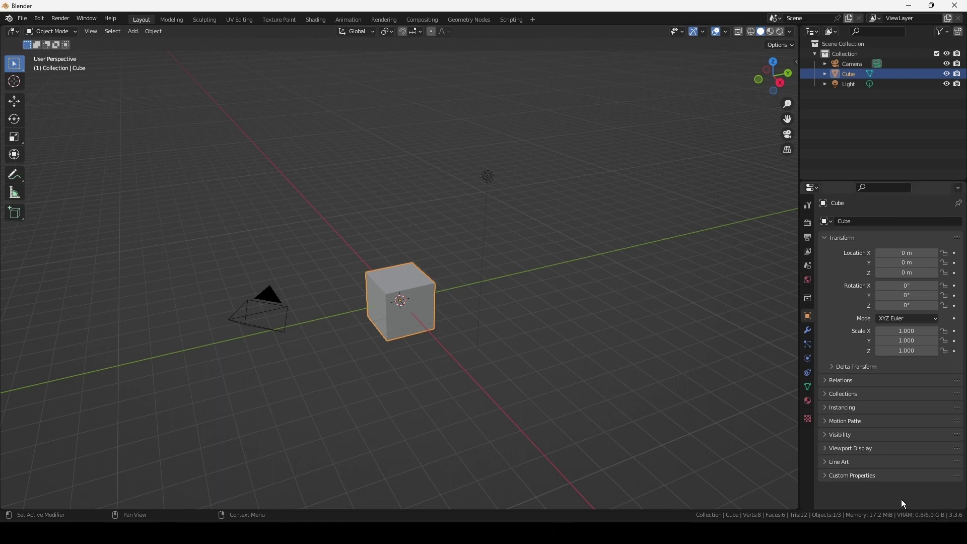
# Step: Open and dismiss the status bar menu, leaving the PureRef grass and flower board floating beside Blender
pyautogui.rightClick(902, 513)
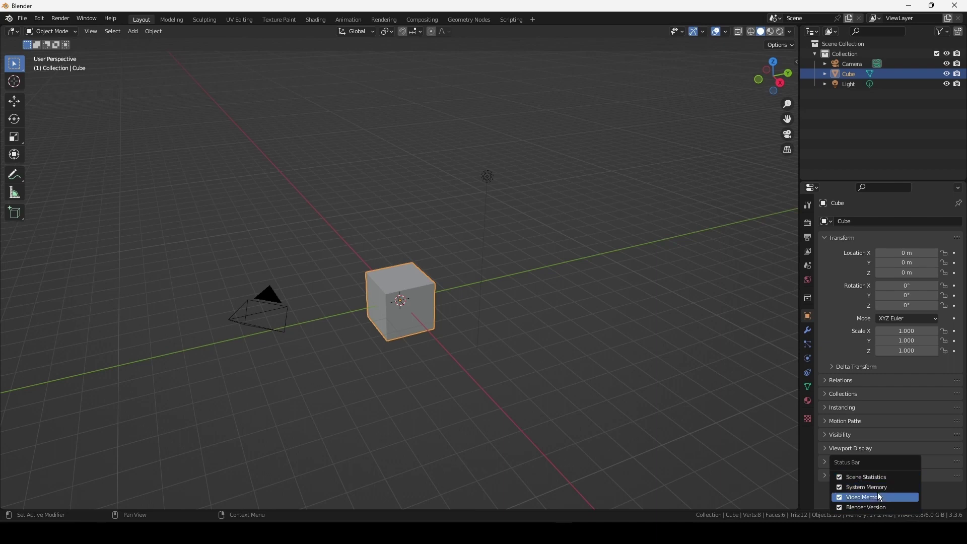
pyautogui.click(794, 504)
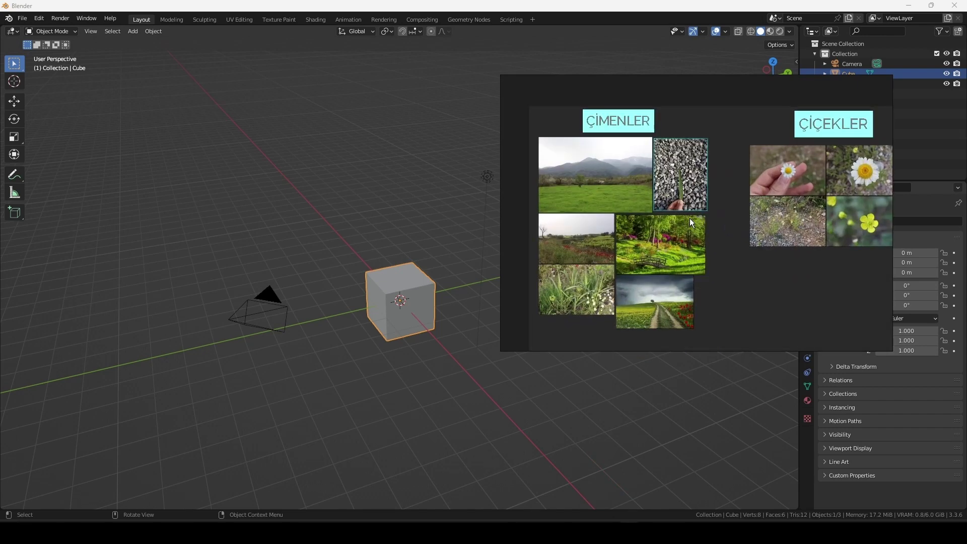
# Step: Maximize the PureRef board, frame both collages, and select the flower and red-poppy photos
pyautogui.hotkey('ctrl', 'f')
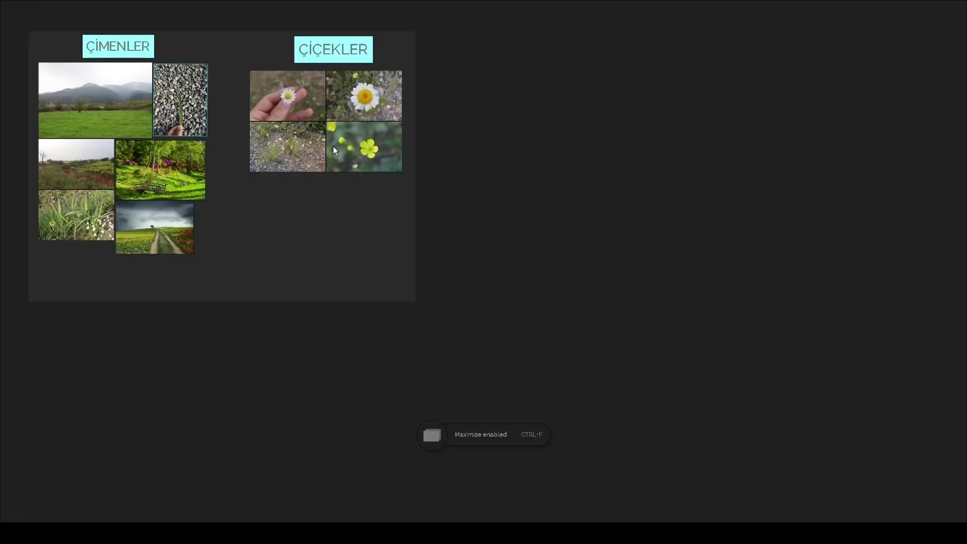
pyautogui.scroll(2, 611, 247)
pyautogui.scroll(3, 587, 299)
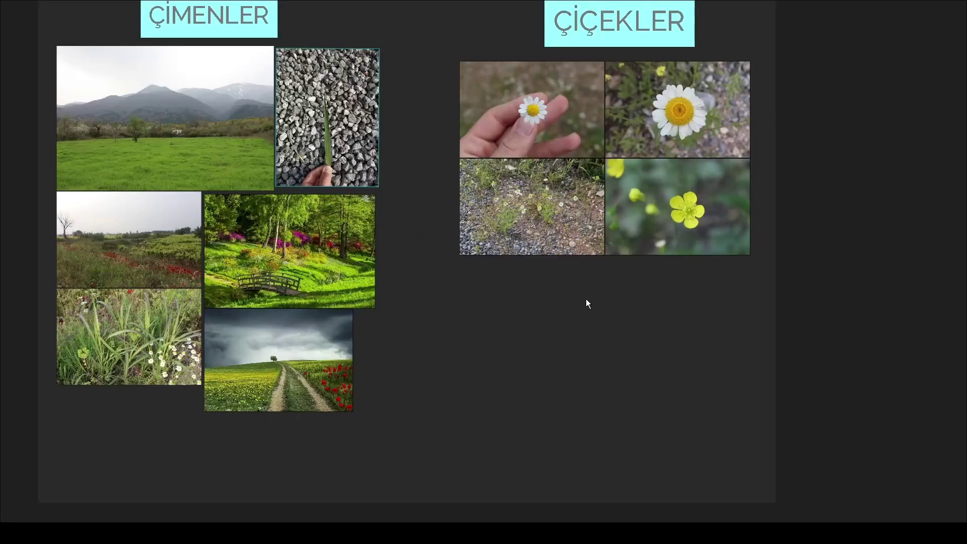
pyautogui.moveTo(586, 299); pyautogui.dragTo(671, 354, button='middle')
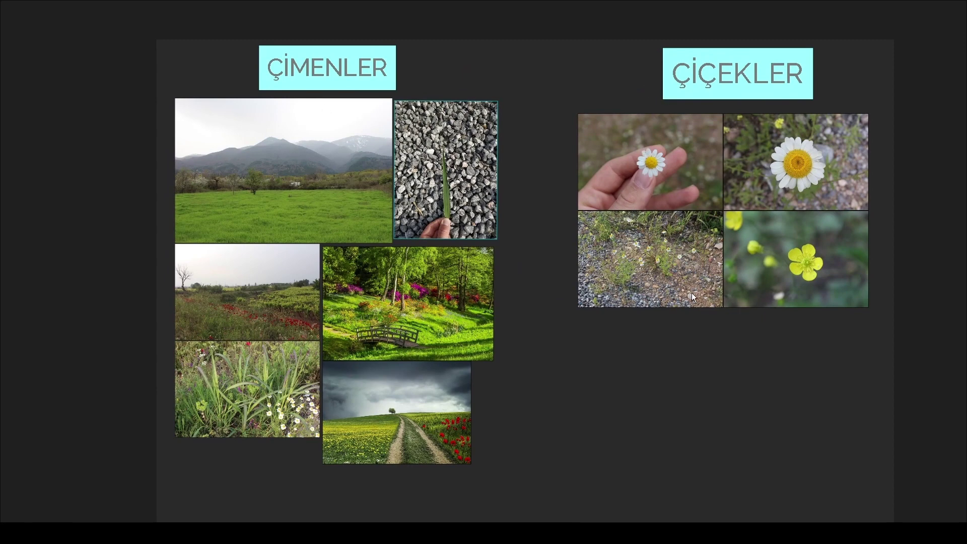
pyautogui.moveTo(732, 222); pyautogui.dragTo(719, 242, button='middle')
pyautogui.moveTo(818, 352)
pyautogui.mouseDown()
pyautogui.moveTo(634, 201)
pyautogui.moveTo(626, 321)
pyautogui.mouseUp()
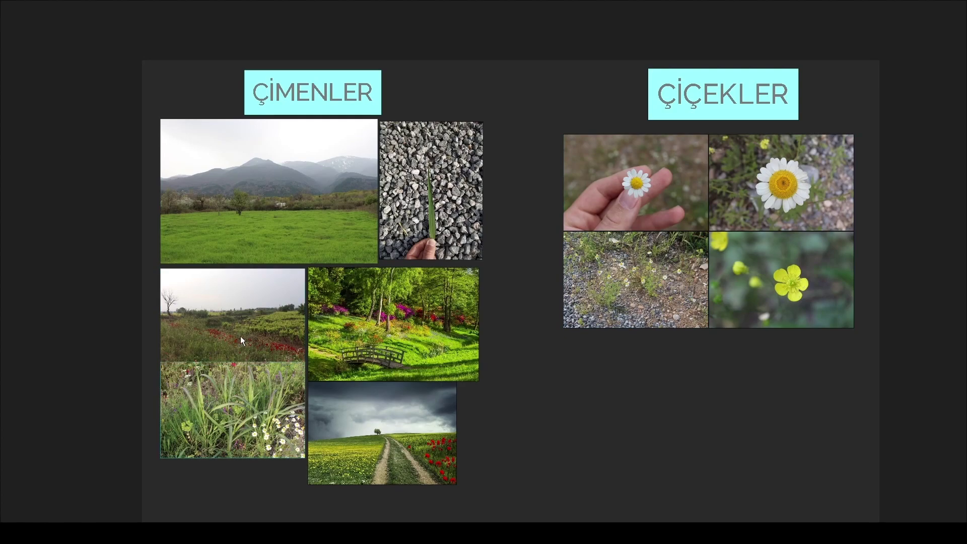
pyautogui.click(248, 320)
# Step: Zoom in closely on the gravel photo with the grass blade
pyautogui.scroll(4, 247, 319)
pyautogui.scroll(2, 362, 299)
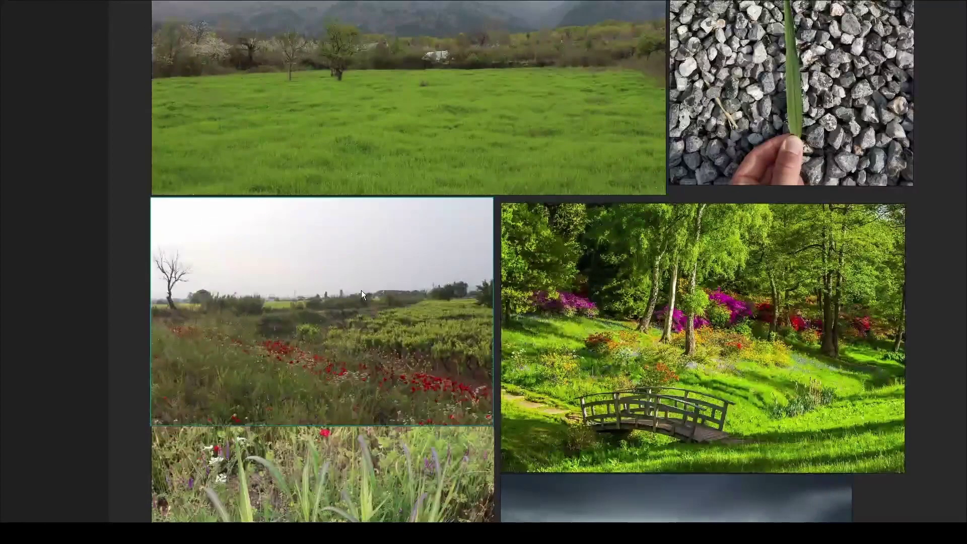
pyautogui.scroll(1, 492, 295)
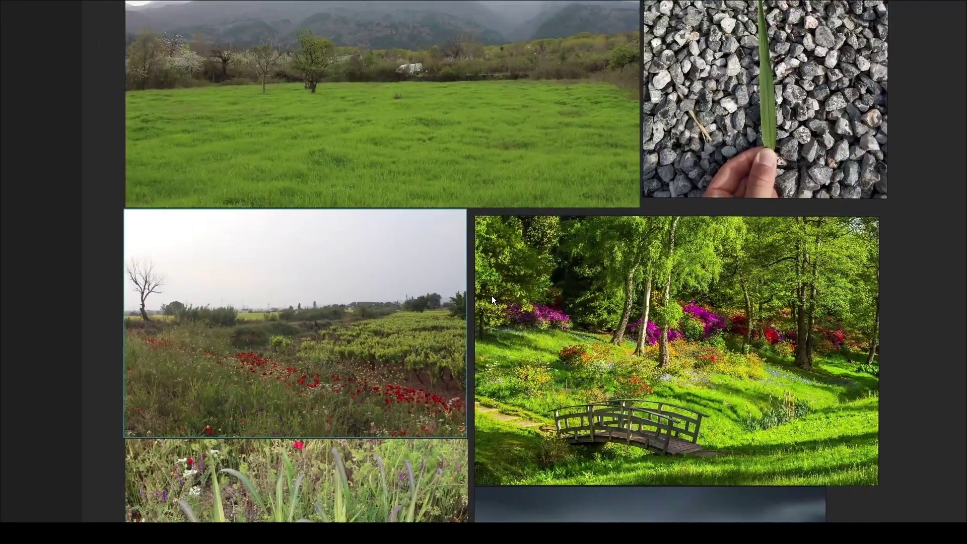
pyautogui.scroll(2, 397, 338)
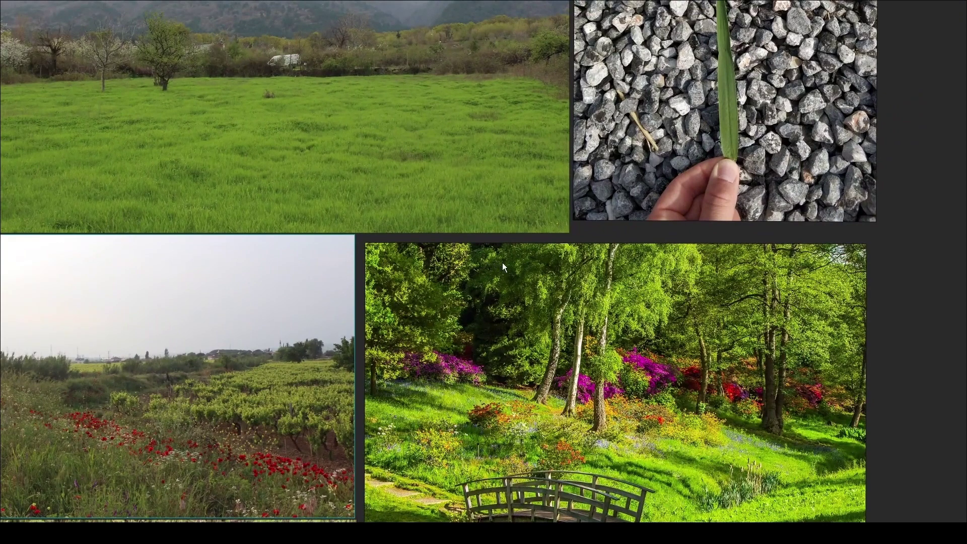
pyautogui.scroll(-2, 370, 354)
pyautogui.click(530, 209)
pyautogui.moveTo(529, 210); pyautogui.dragTo(525, 355, button='middle')
pyautogui.scroll(3, 524, 322)
pyautogui.scroll(1, 525, 355)
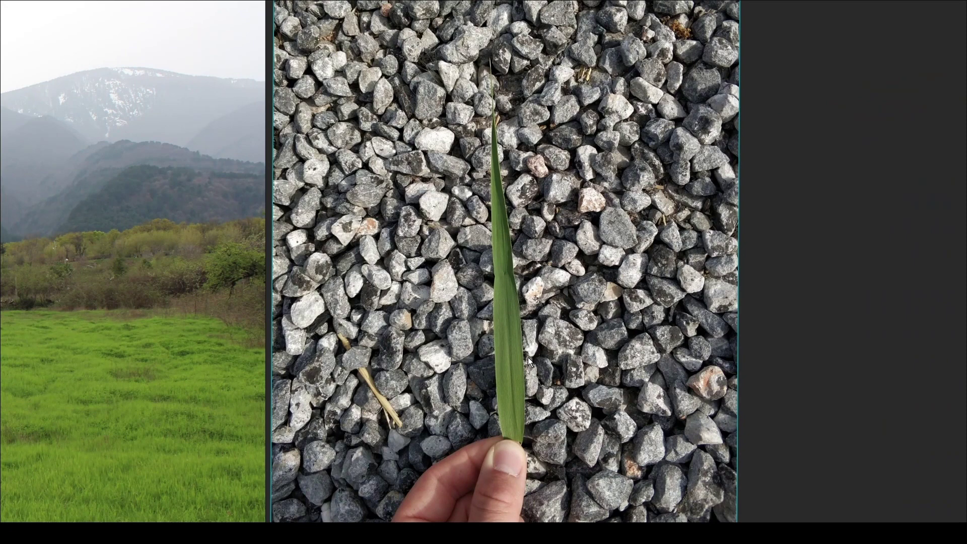
pyautogui.scroll(-1, 526, 341)
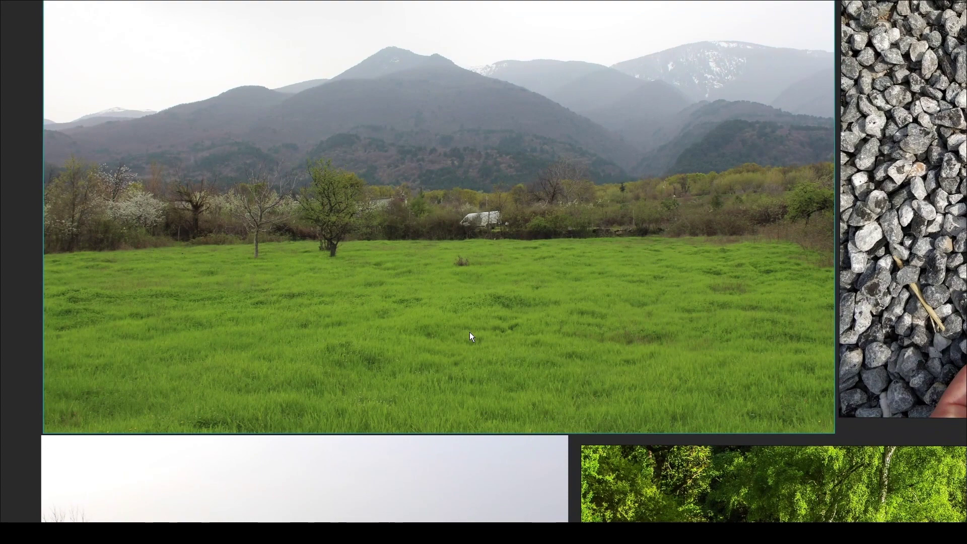
# Step: Restore PureRef to a floating window and close the reference board
pyautogui.hotkey('ctrl', 'f')
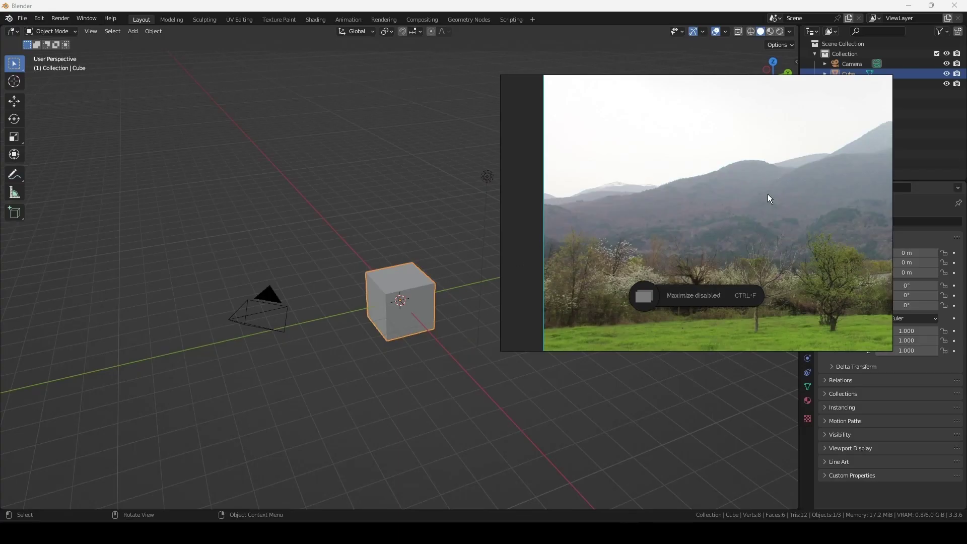
pyautogui.scroll(-2, 684, 196)
pyautogui.scroll(-3, 762, 249)
pyautogui.scroll(-2, 603, 232)
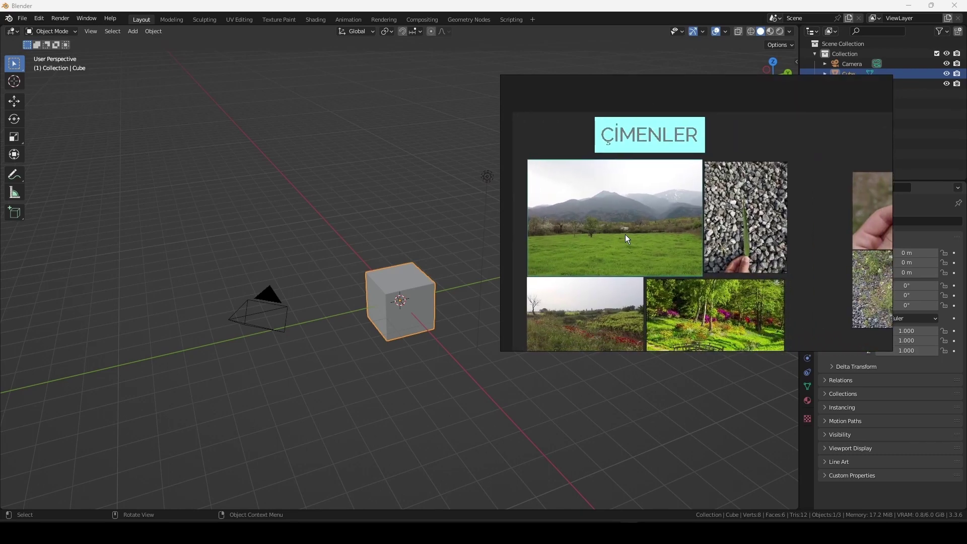
pyautogui.press('Escape')
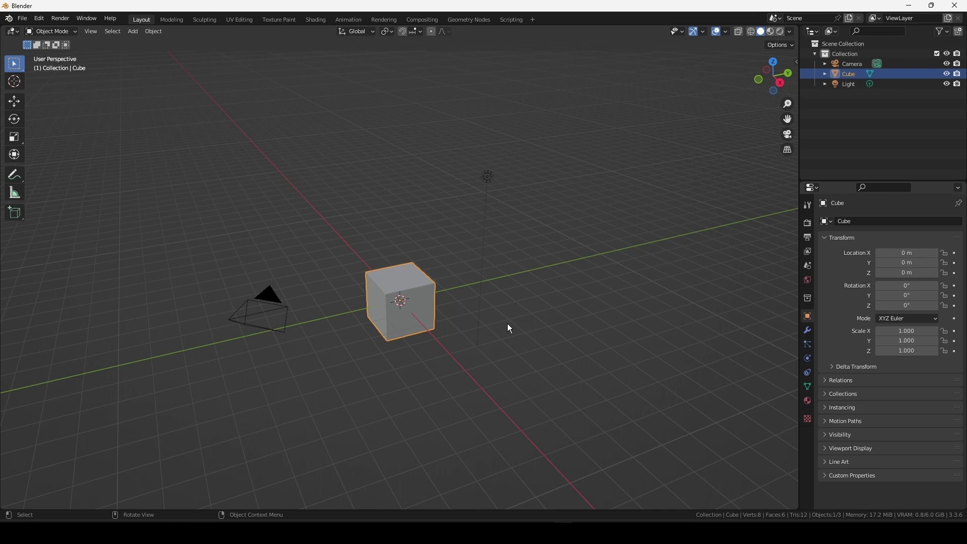
# Step: Delete the default cube, camera and light from the Blender scene
pyautogui.press('a')
pyautogui.press('x')
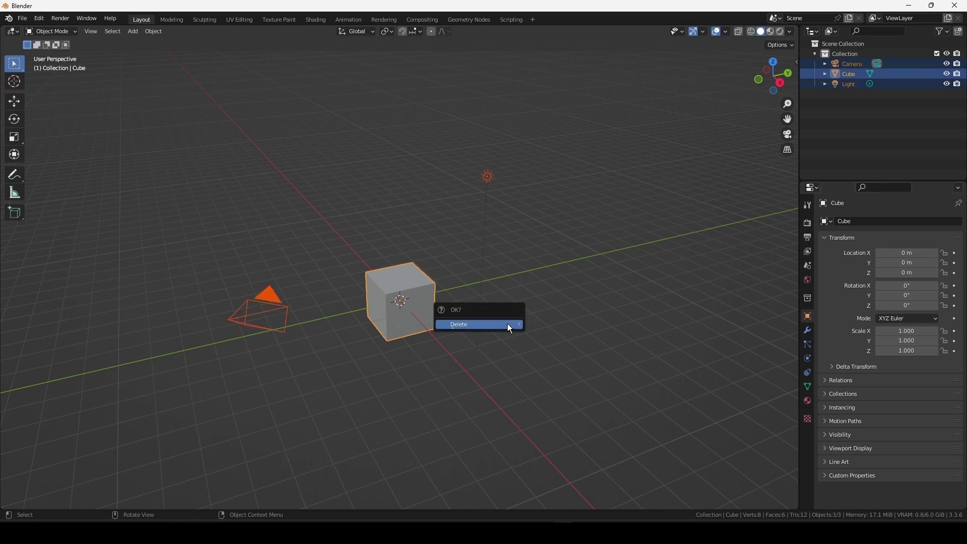
pyautogui.click(508, 324)
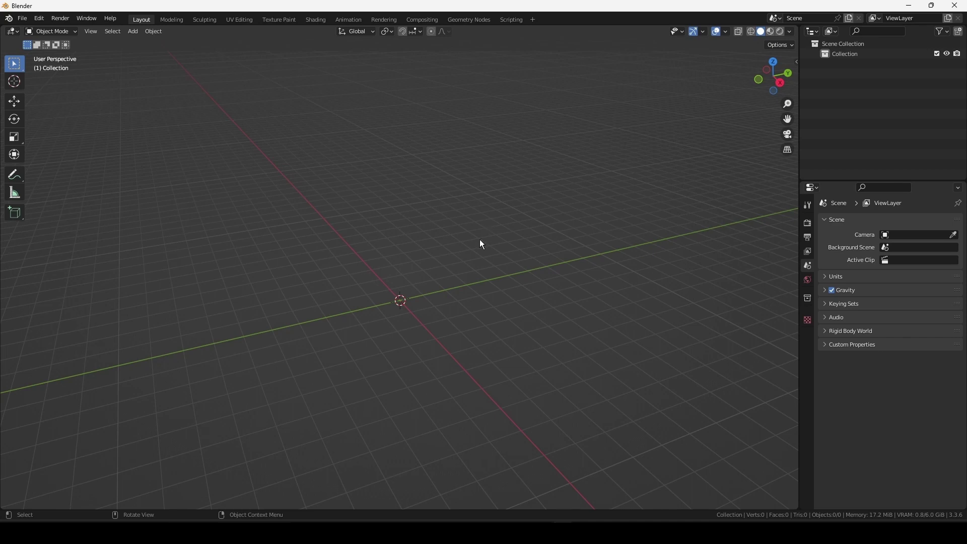
# Step: Add the WhatsApp grass-blade photo from the Referans Görseller folder as a reference image
pyautogui.hotkey('shift', 'a')
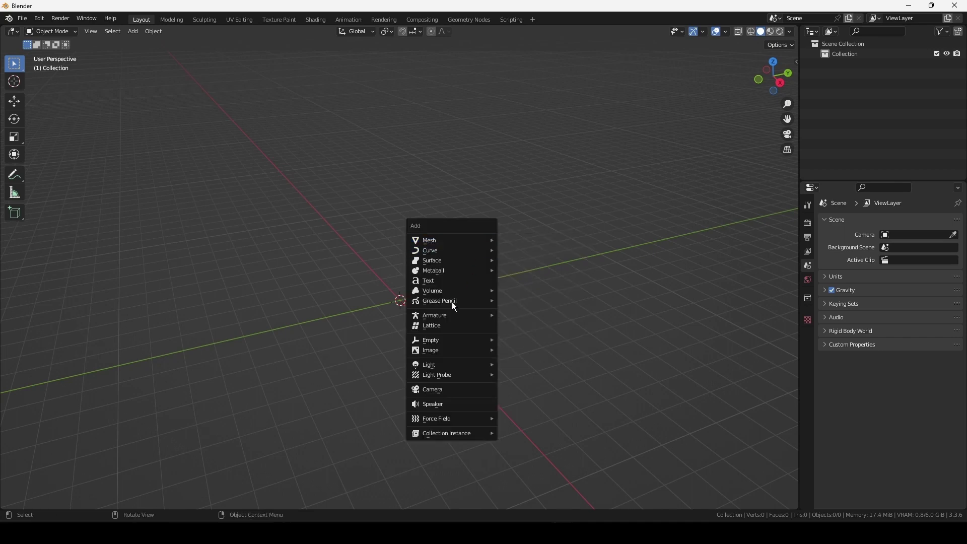
pyautogui.moveTo(451, 349)
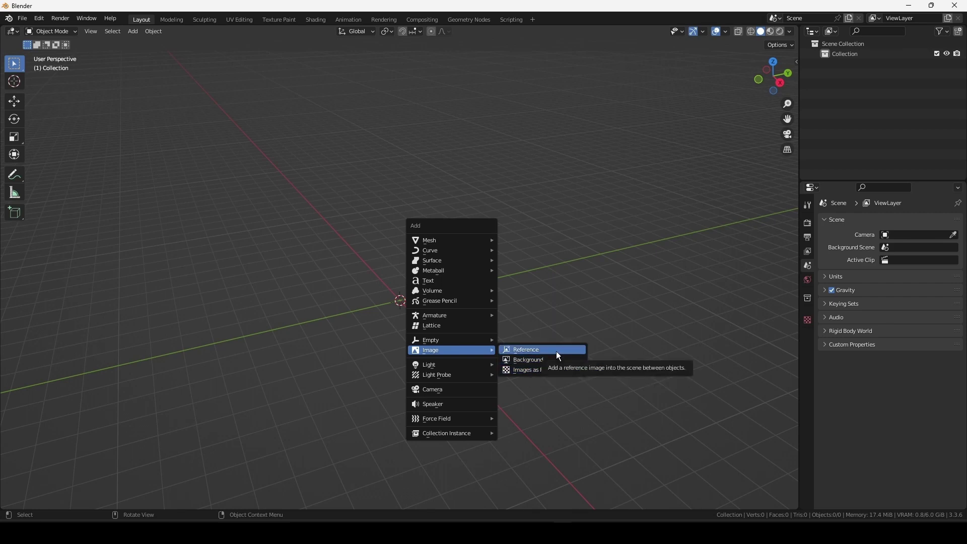
pyautogui.click(557, 352)
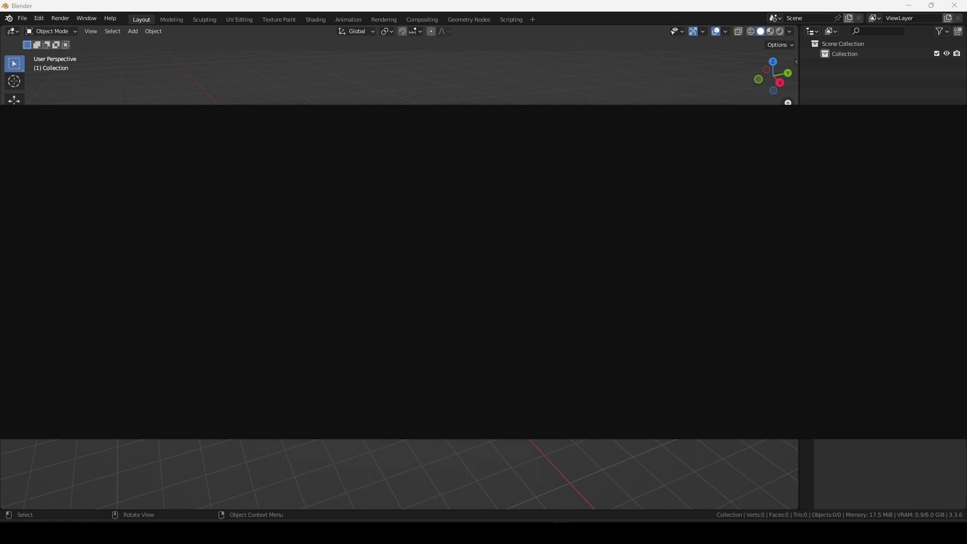
pyautogui.scroll(-2, 458, 241)
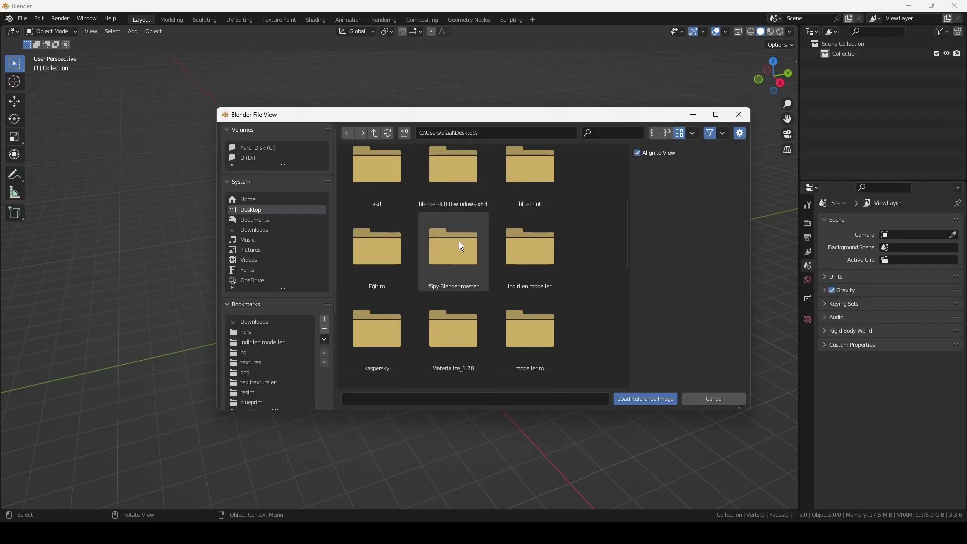
pyautogui.scroll(-2, 458, 241)
pyautogui.doubleClick(459, 240)
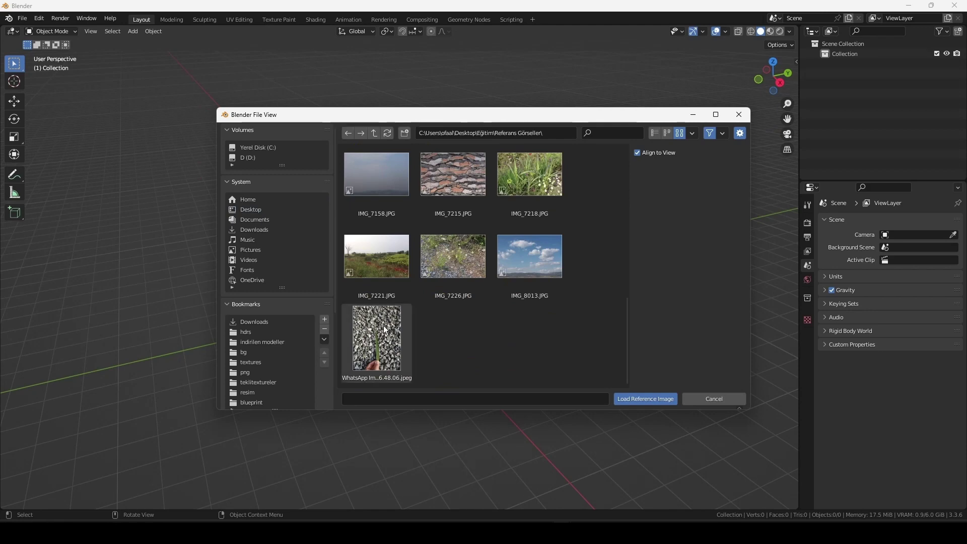
pyautogui.doubleClick(384, 326)
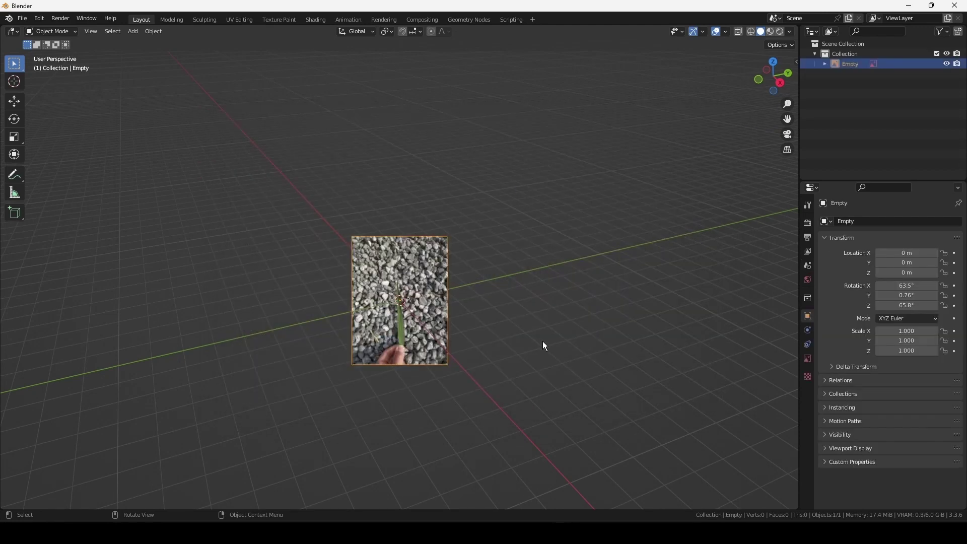
# Step: Clear the reference image's rotation so it lies flat on the ground grid
pyautogui.moveTo(545, 346); pyautogui.dragTo(608, 348, button='middle')
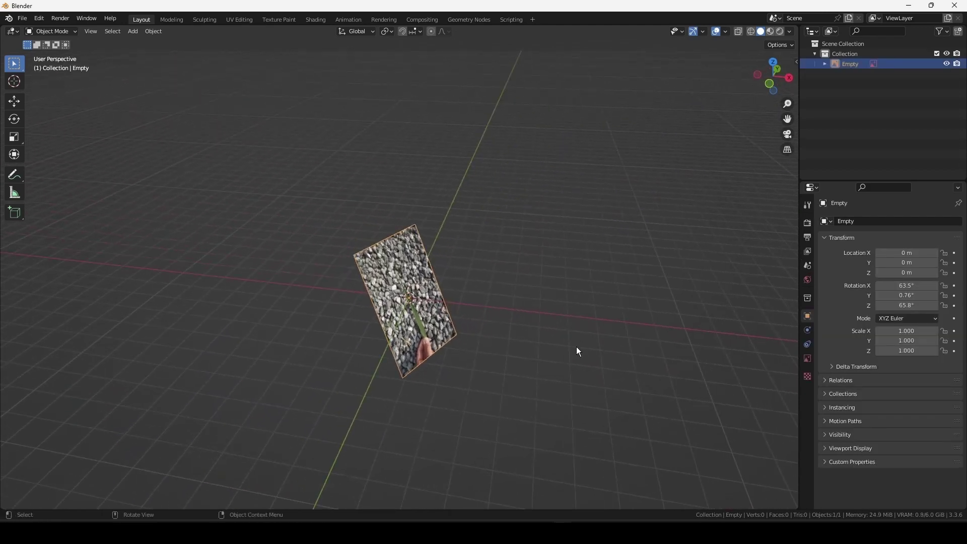
pyautogui.moveTo(580, 352)
pyautogui.mouseDown(button='middle')
pyautogui.moveTo(636, 373)
pyautogui.moveTo(524, 327)
pyautogui.mouseUp(button='middle')
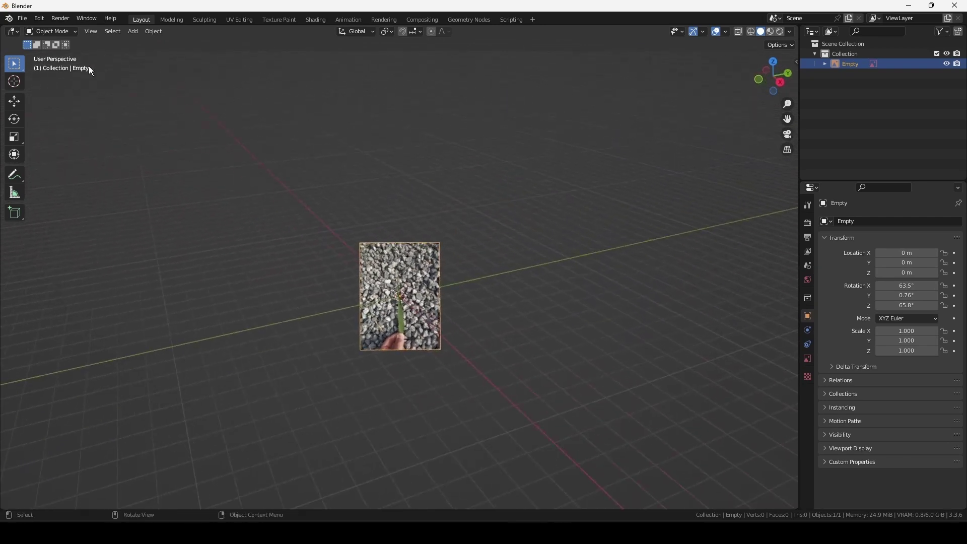
pyautogui.moveTo(89, 66); pyautogui.dragTo(724, 467)
pyautogui.moveTo(476, 347)
pyautogui.mouseDown(button='middle')
pyautogui.moveTo(536, 338)
pyautogui.moveTo(534, 324)
pyautogui.moveTo(422, 309)
pyautogui.moveTo(555, 442)
pyautogui.mouseUp(button='middle')
pyautogui.hotkey('alt', 'r')
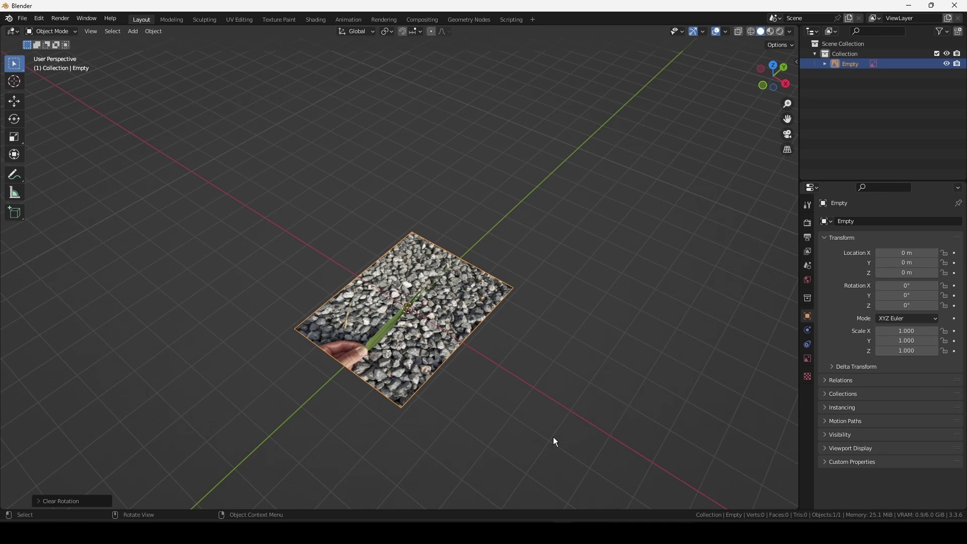
# Step: Reset the tumbled image's rotation to zero again and show its Object Data display settings
pyautogui.press('r')
pyautogui.press('r')
pyautogui.click(654, 325)
pyautogui.moveTo(655, 326)
pyautogui.mouseDown(button='middle')
pyautogui.moveTo(566, 345)
pyautogui.moveTo(597, 377)
pyautogui.mouseUp(button='middle')
pyautogui.hotkey('alt', 'r')
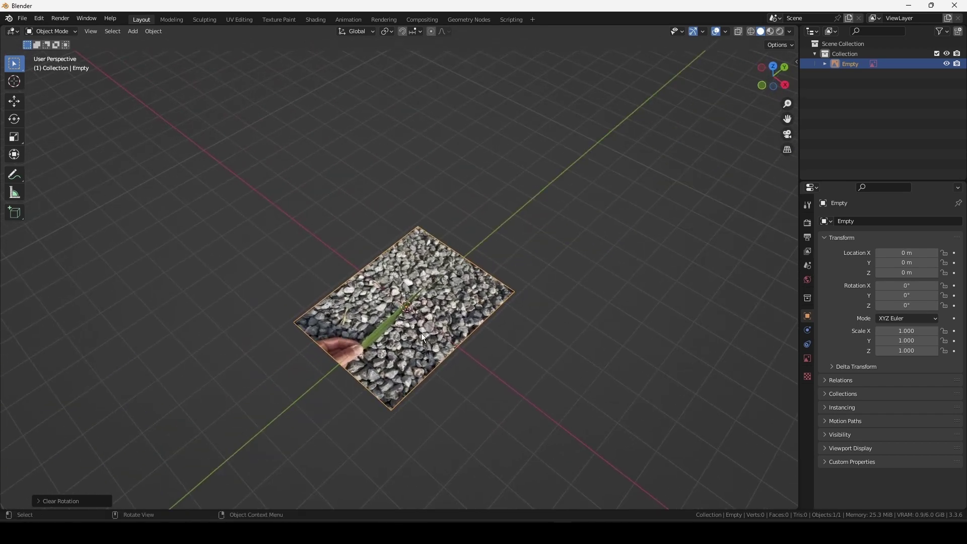
pyautogui.moveTo(493, 349); pyautogui.dragTo(781, 389, button='middle')
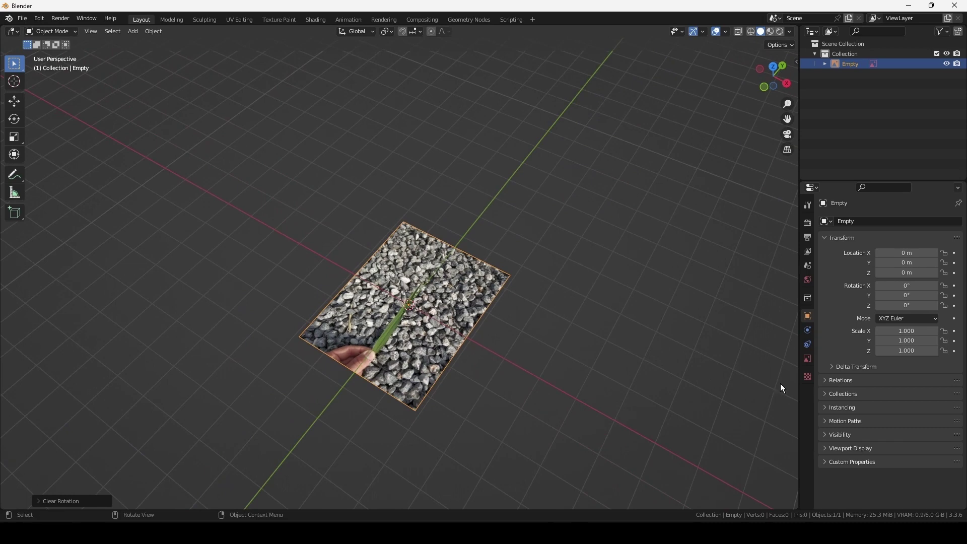
pyautogui.click(809, 359)
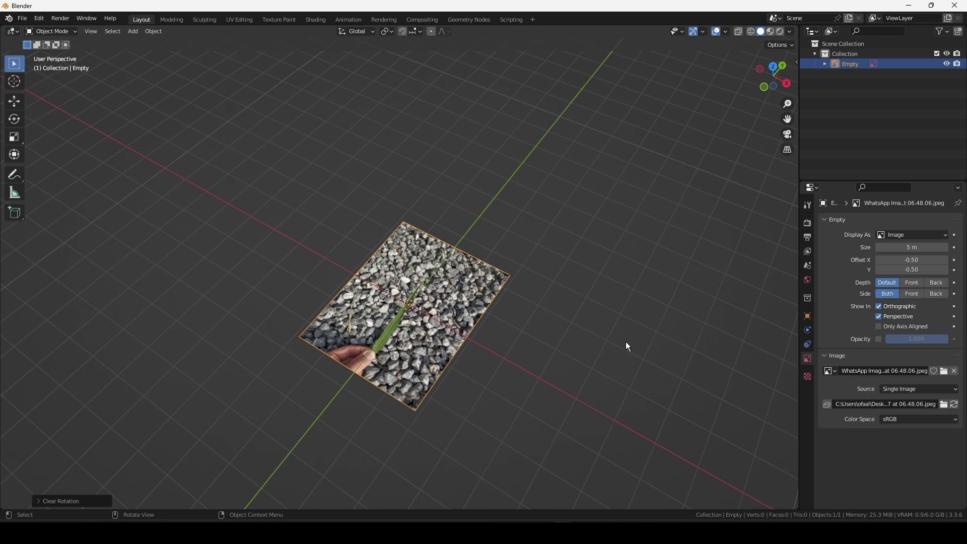
# Step: Switch to top view and add a plane mesh over the reference image
pyautogui.press('KP_7')
pyautogui.scroll(3, 628, 347)
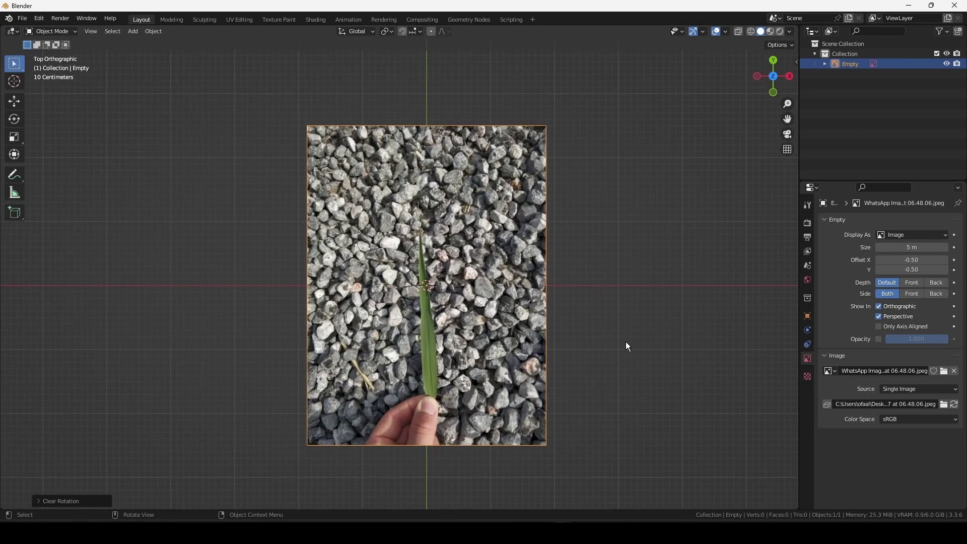
pyautogui.hotkey('shift', 'a')
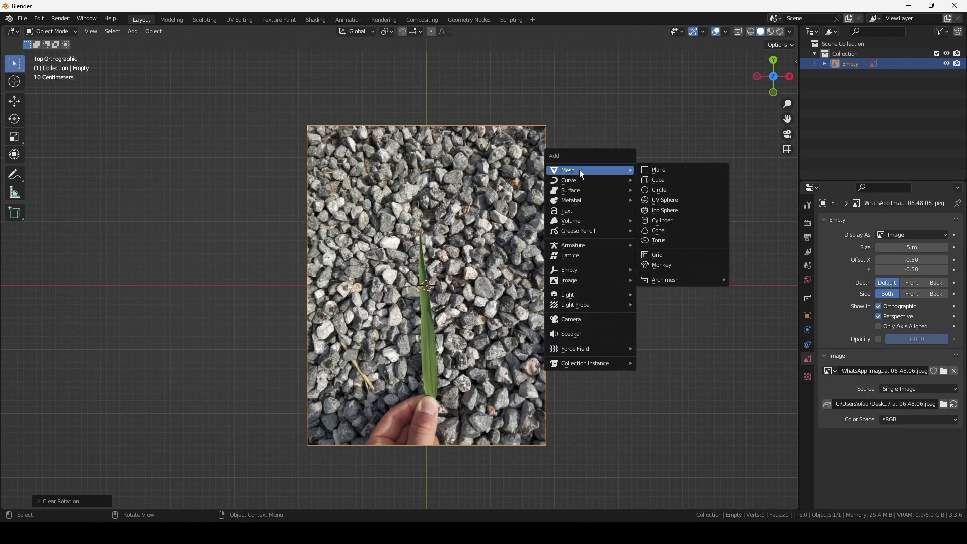
pyautogui.click(663, 174)
pyautogui.scroll(1, 531, 283)
pyautogui.scroll(1, 590, 351)
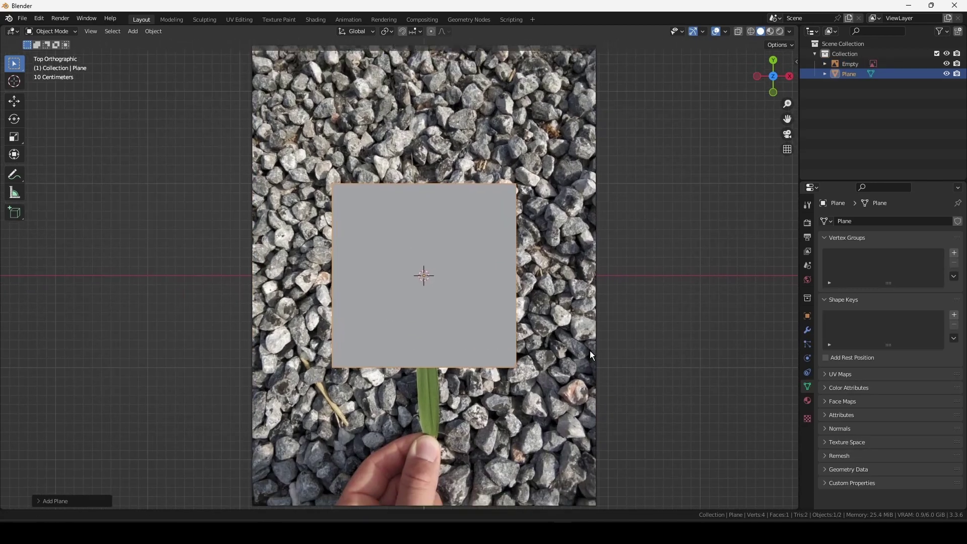
# Step: Shrink the plane to a small square and move it down onto the leaf
pyautogui.press('s')
pyautogui.click(418, 244)
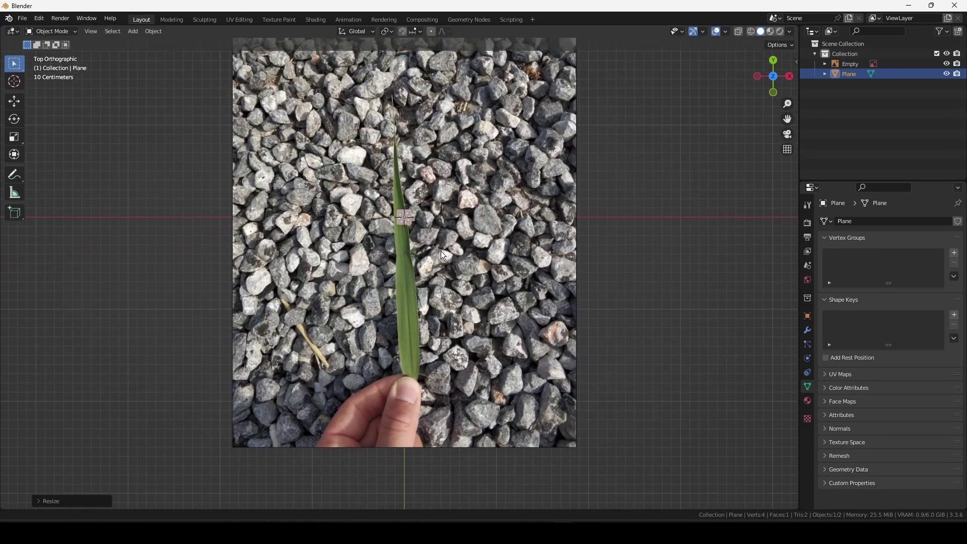
pyautogui.scroll(2, 439, 244)
pyautogui.press('g')
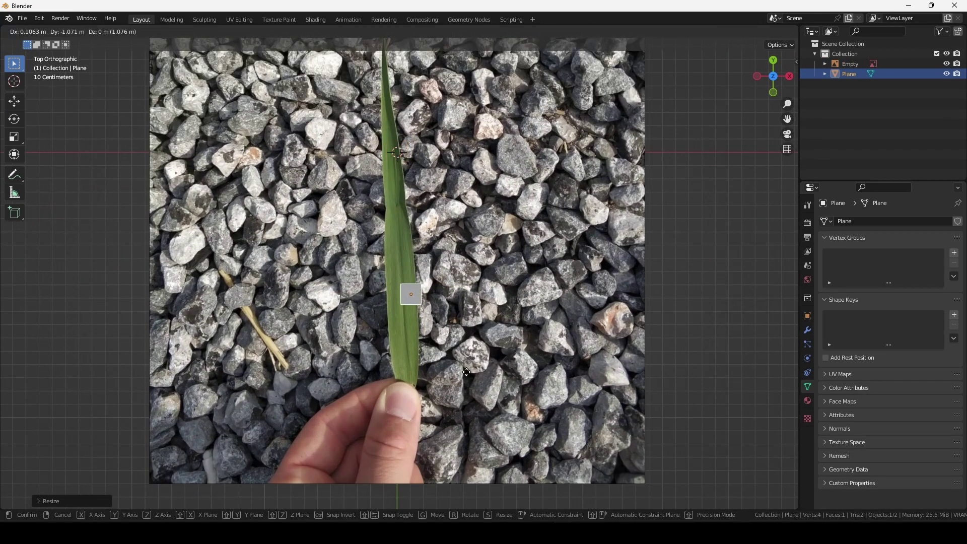
pyautogui.click(458, 388)
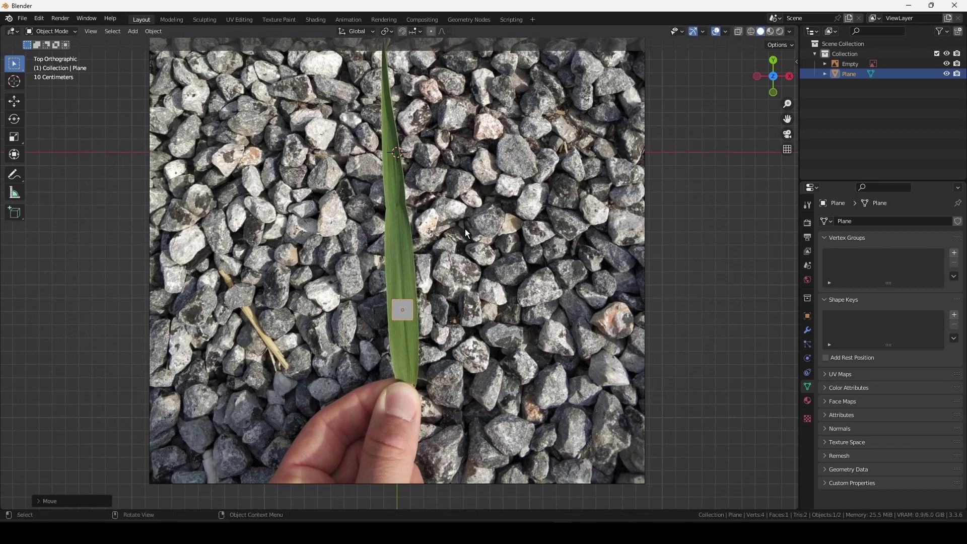
# Step: Enable the reference image's opacity at about 0.173 and return to top view
pyautogui.click(513, 255)
pyautogui.scroll(-4, 513, 255)
pyautogui.moveTo(516, 258)
pyautogui.mouseDown(button='middle')
pyautogui.moveTo(494, 179)
pyautogui.moveTo(528, 270)
pyautogui.mouseUp(button='middle')
pyautogui.moveTo(467, 325)
pyautogui.mouseDown(button='middle')
pyautogui.moveTo(485, 367)
pyautogui.moveTo(498, 358)
pyautogui.mouseUp(button='middle')
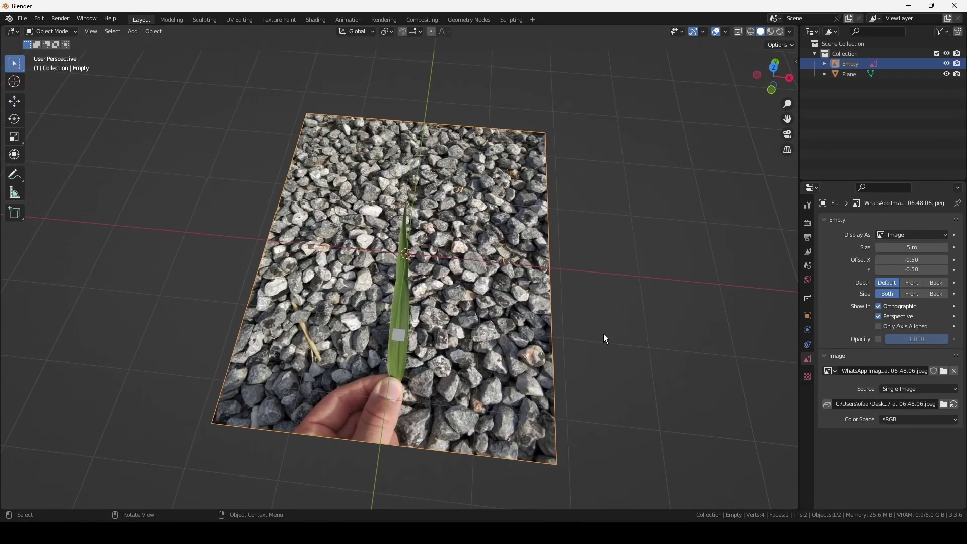
pyautogui.click(880, 339)
pyautogui.moveTo(900, 341)
pyautogui.mouseDown()
pyautogui.moveTo(874, 340)
pyautogui.moveTo(905, 339)
pyautogui.moveTo(894, 339)
pyautogui.mouseUp()
pyautogui.press('KP_7')
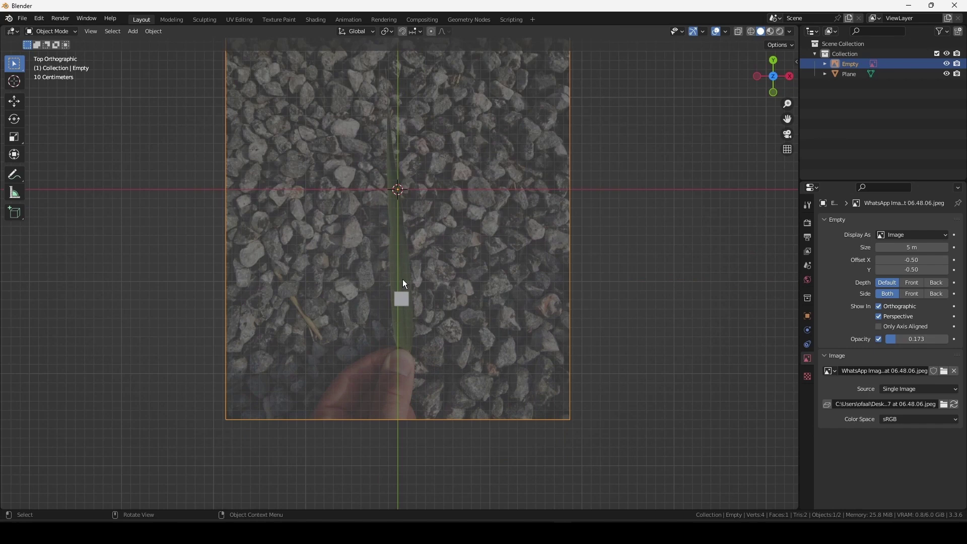
# Step: Put the plane into Edit Mode with wireframe shading
pyautogui.click(406, 298)
pyautogui.scroll(5, 410, 298)
pyautogui.keyDown('shift'); pyautogui.moveTo(441, 321); pyautogui.dragTo(448, 269, button='middle'); pyautogui.keyUp('shift')
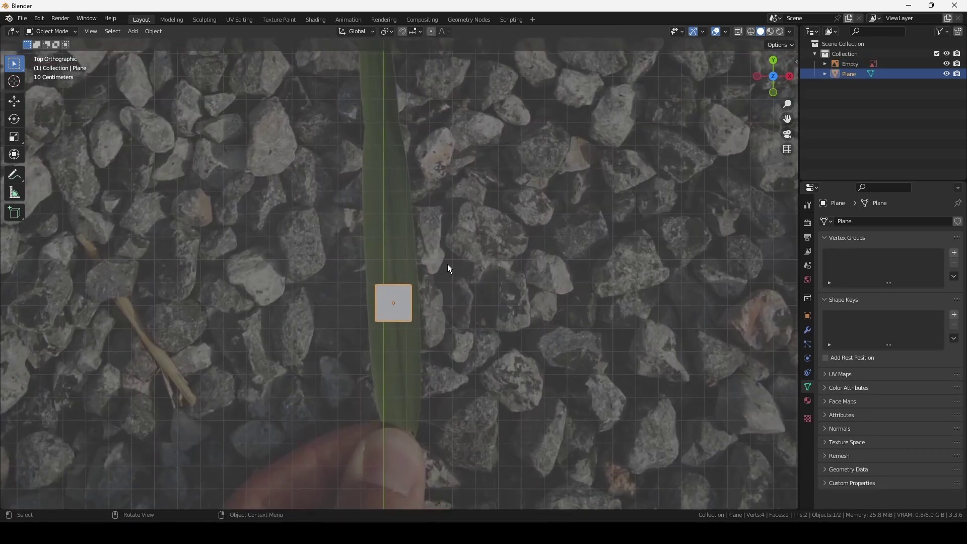
pyautogui.click(50, 31)
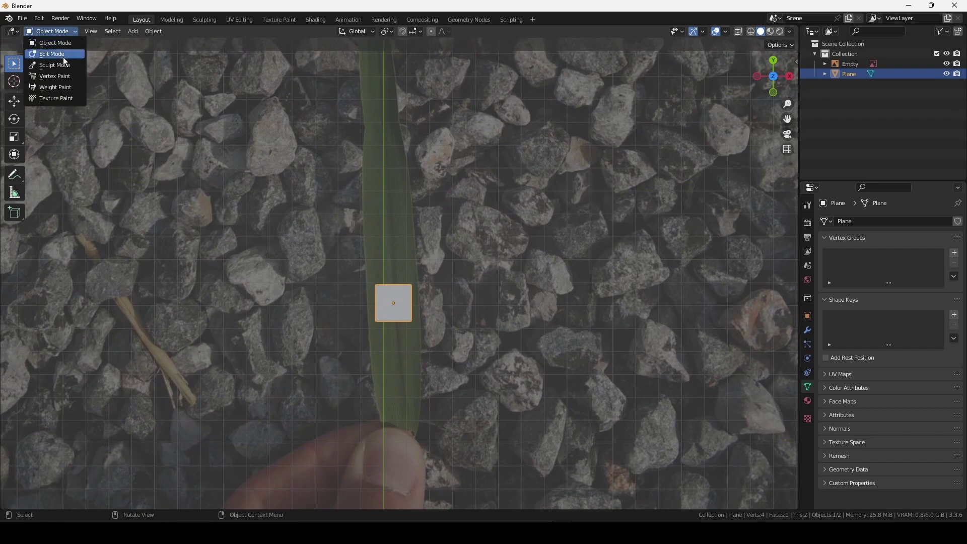
pyautogui.click(55, 42)
pyautogui.keyDown('shift'); pyautogui.moveTo(458, 295); pyautogui.dragTo(443, 252, button='middle'); pyautogui.keyUp('shift')
pyautogui.scroll(2, 443, 250)
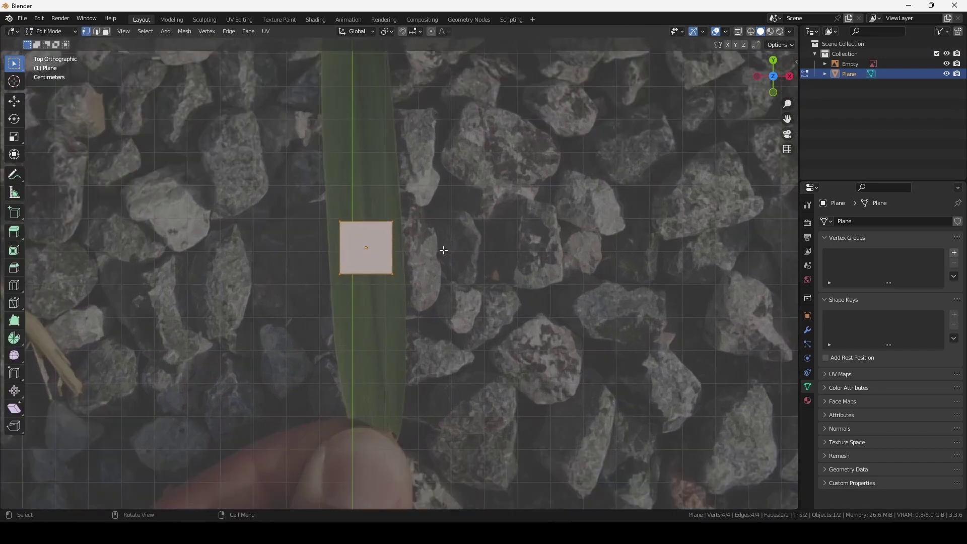
pyautogui.press('z')
pyautogui.click(375, 248)
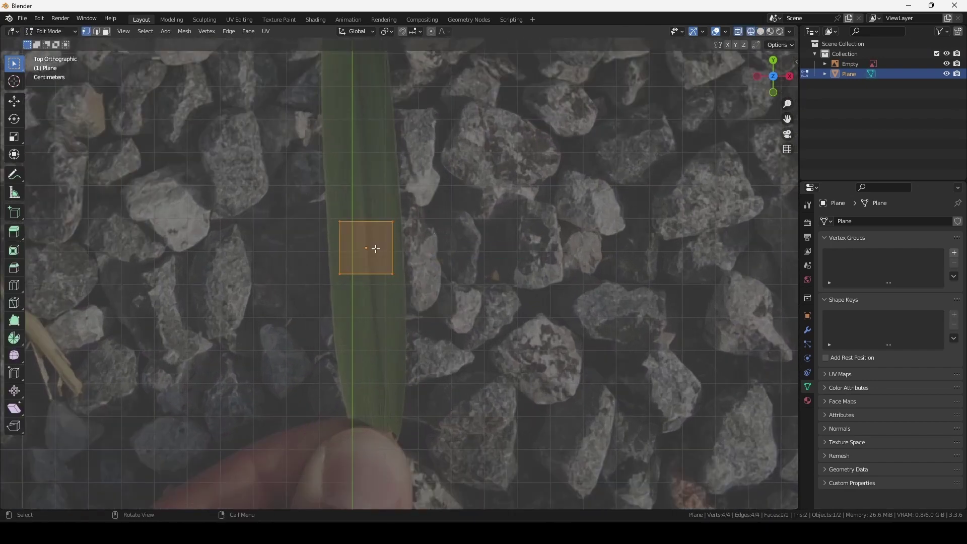
# Step: Pull the plane's bottom edge down to the leaf base and align the bottom-right vertex
pyautogui.moveTo(336, 264); pyautogui.dragTo(460, 325)
pyautogui.keyDown('shift'); pyautogui.moveTo(428, 272); pyautogui.dragTo(448, 220, button='middle'); pyautogui.keyUp('shift')
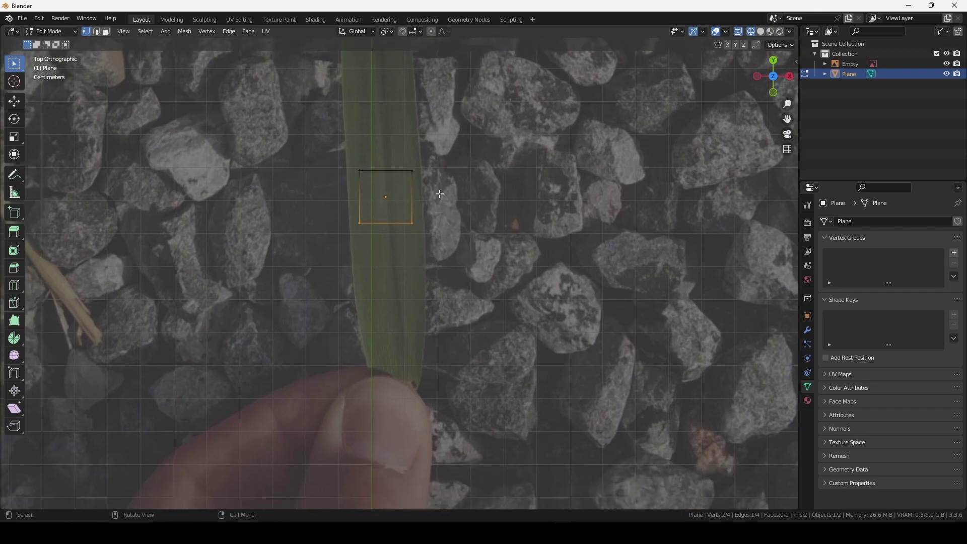
pyautogui.press('g')
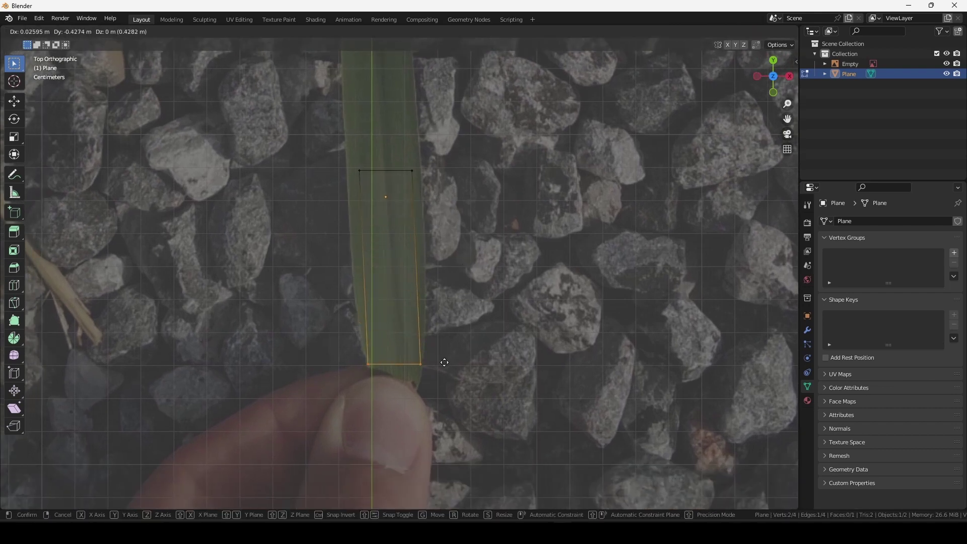
pyautogui.click(446, 336)
pyautogui.moveTo(399, 332); pyautogui.dragTo(442, 366)
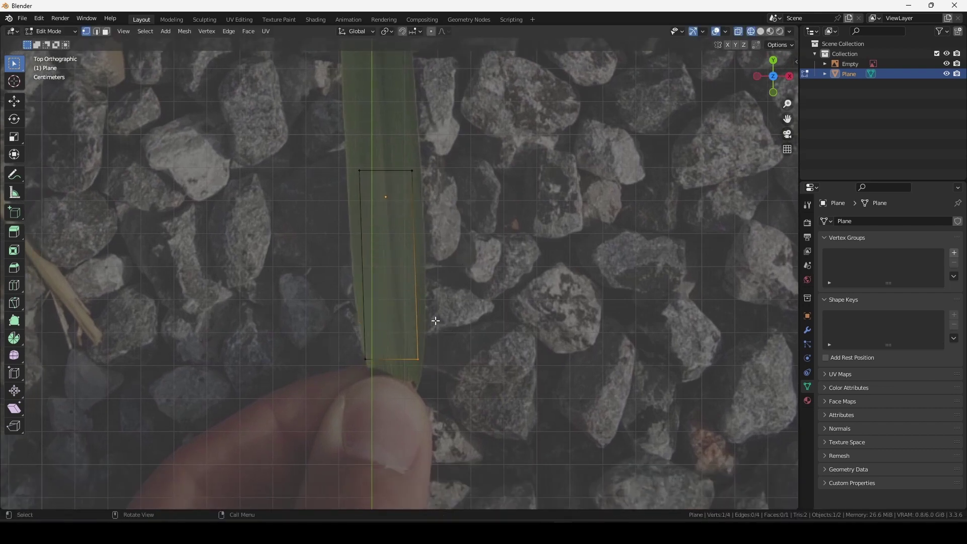
pyautogui.press('g')
pyautogui.click(471, 315)
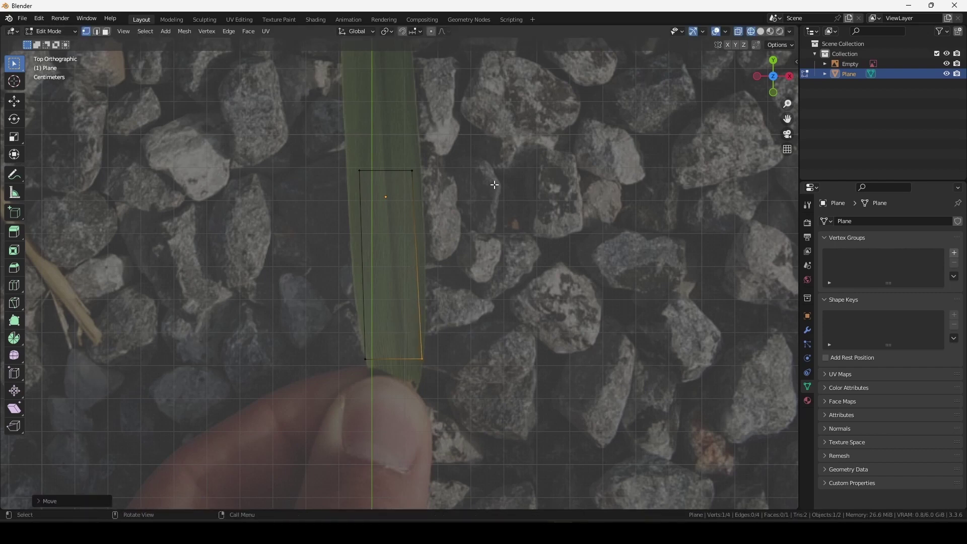
pyautogui.moveTo(391, 137)
pyautogui.mouseDown()
pyautogui.moveTo(491, 231)
pyautogui.moveTo(539, 255)
pyautogui.moveTo(557, 244)
pyautogui.moveTo(583, 259)
pyautogui.moveTo(457, 216)
pyautogui.moveTo(543, 244)
pyautogui.moveTo(536, 237)
pyautogui.mouseUp()
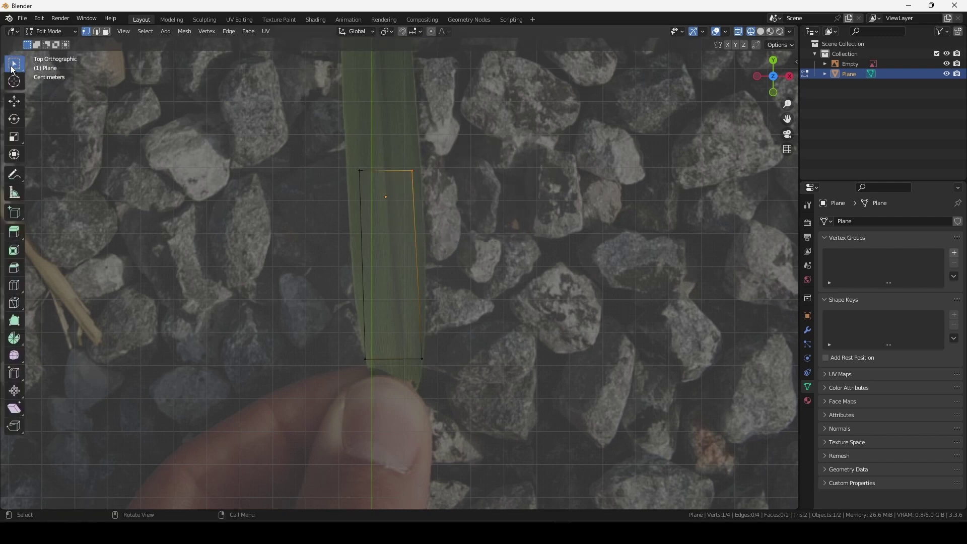
pyautogui.click(12, 67)
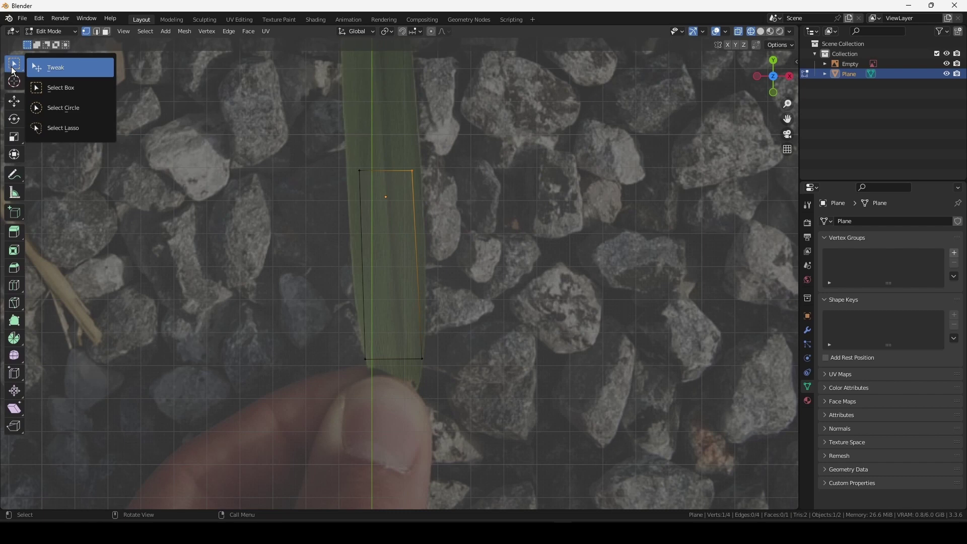
pyautogui.click(89, 75)
pyautogui.click(418, 135)
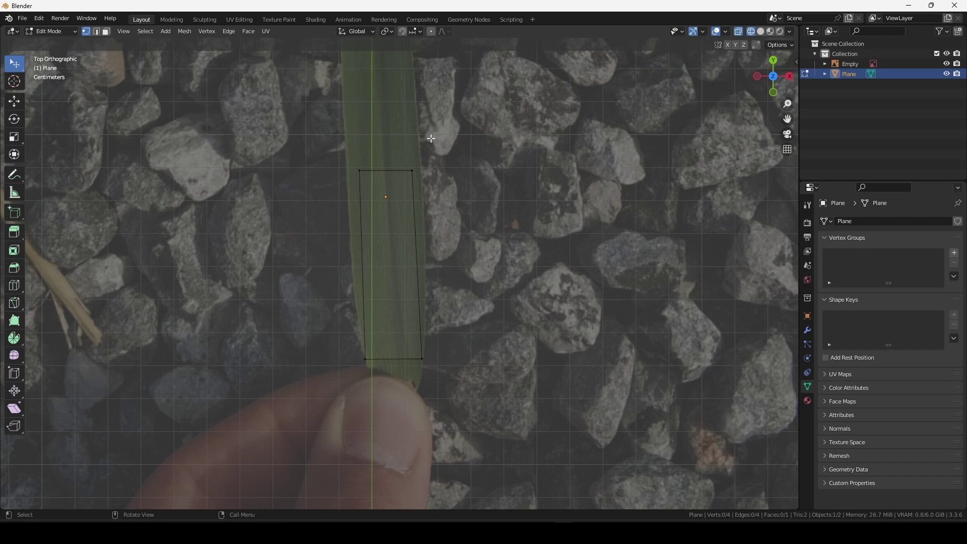
pyautogui.press('b')
pyautogui.moveTo(389, 125); pyautogui.dragTo(477, 227)
pyautogui.click(17, 66)
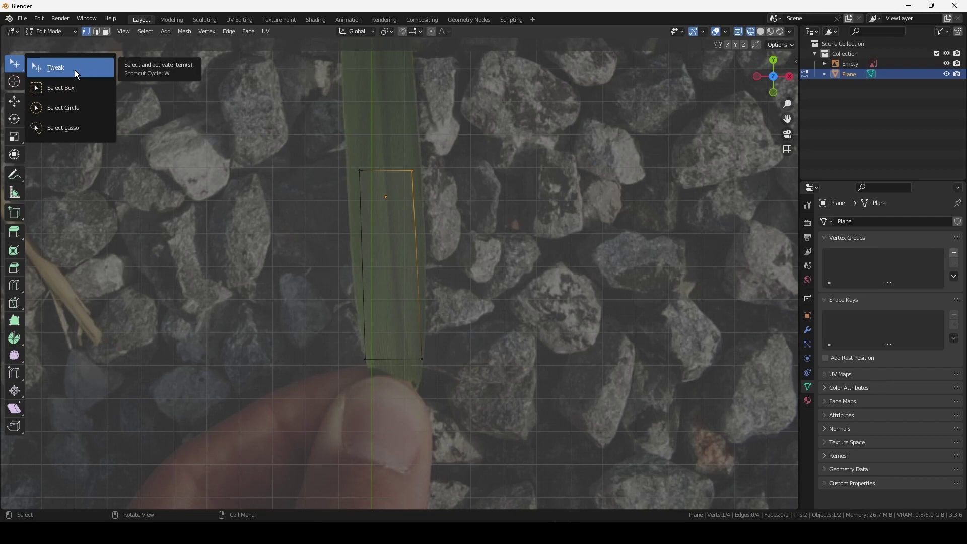
pyautogui.click(83, 95)
pyautogui.moveTo(415, 140)
pyautogui.mouseDown()
pyautogui.moveTo(456, 219)
pyautogui.moveTo(434, 178)
pyautogui.mouseUp()
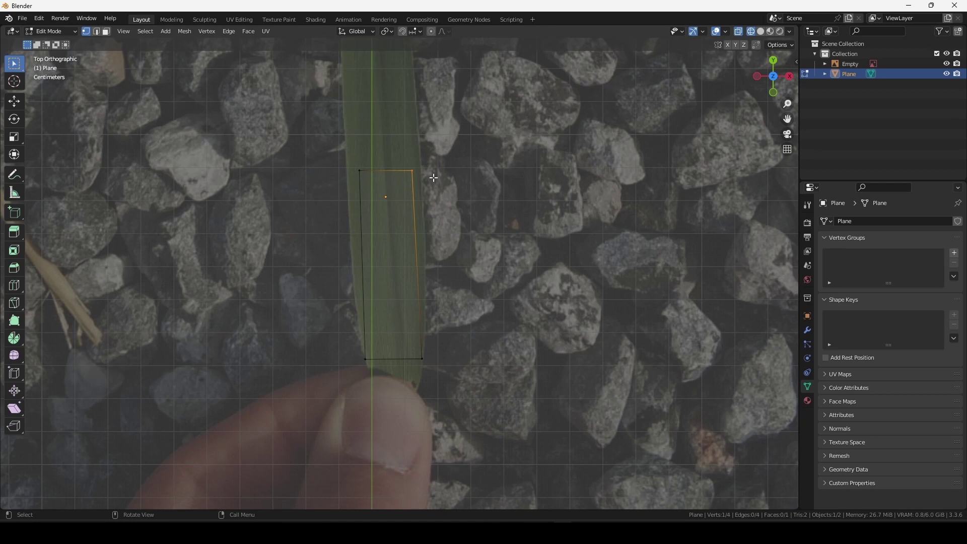
pyautogui.click(16, 67)
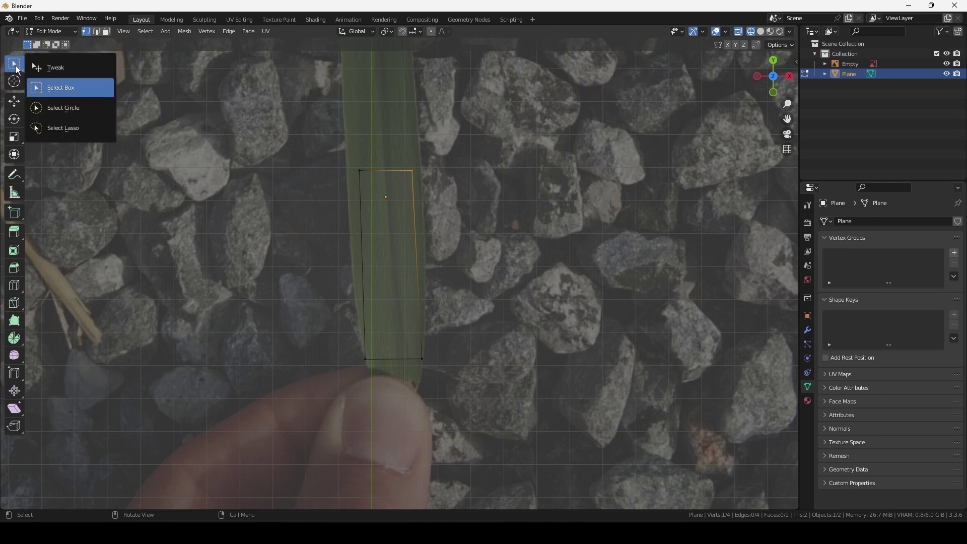
pyautogui.click(68, 89)
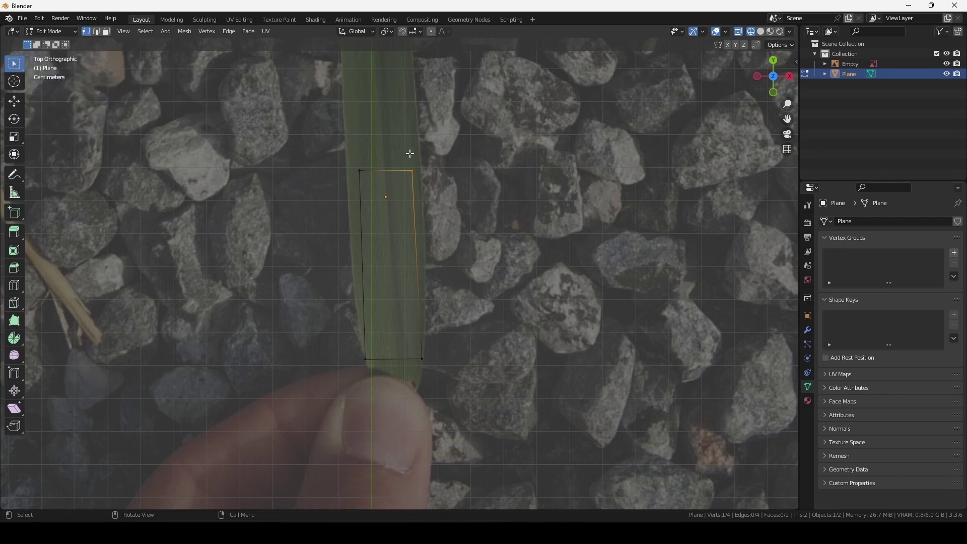
# Step: Fit the top vertices to the leaf edges and extrude a first new segment up the blade
pyautogui.press('g')
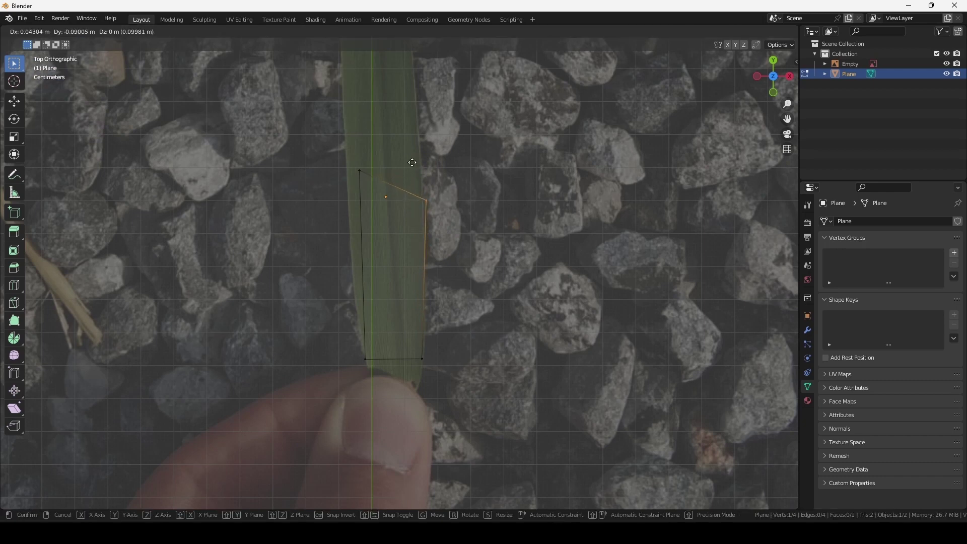
pyautogui.click(434, 190)
pyautogui.moveTo(344, 135); pyautogui.dragTo(381, 203)
pyautogui.press('g')
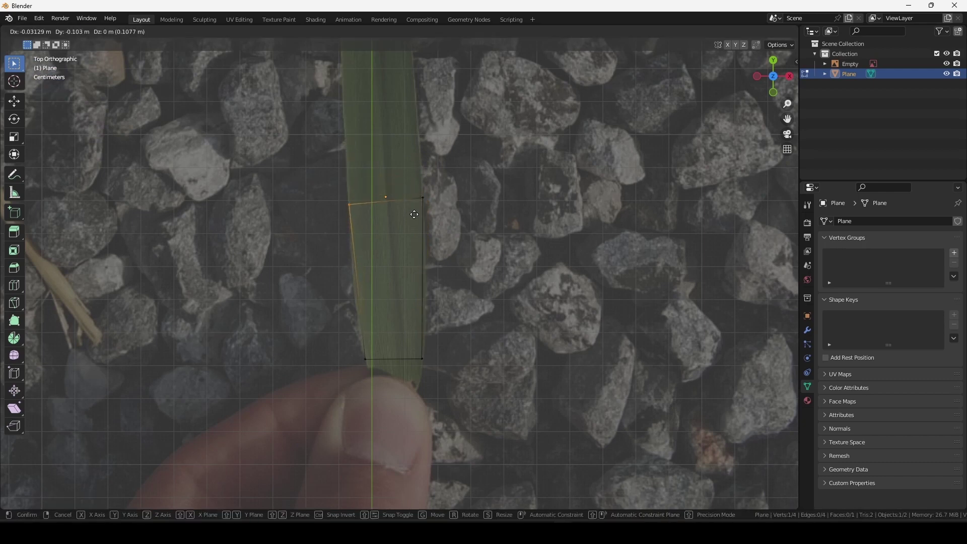
pyautogui.click(372, 238)
pyautogui.keyDown('shift'); pyautogui.moveTo(417, 250); pyautogui.dragTo(431, 360, button='middle'); pyautogui.keyUp('shift')
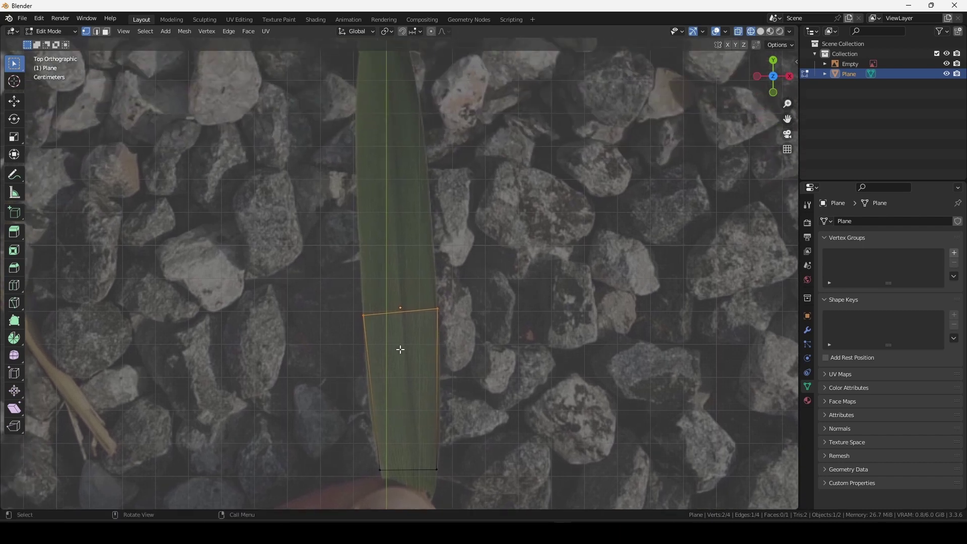
pyautogui.press('e')
pyautogui.click(419, 237)
pyautogui.click(354, 193)
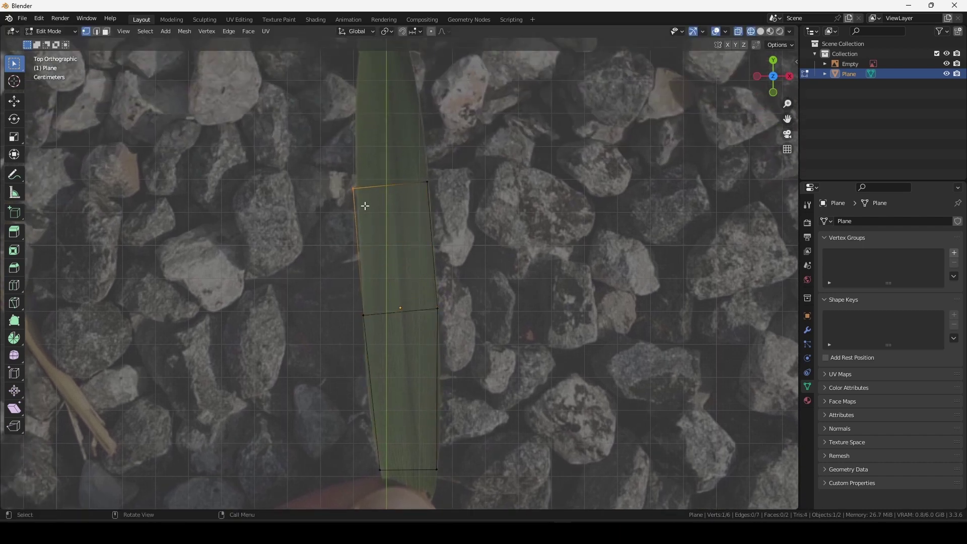
pyautogui.press('g')
pyautogui.click(368, 193)
# Step: Extrude two more segments up the leaf, snapping each left vertex onto the blade edge
pyautogui.keyDown('shift'); pyautogui.moveTo(385, 242); pyautogui.dragTo(391, 305, button='middle'); pyautogui.keyUp('shift')
pyautogui.moveTo(356, 277); pyautogui.dragTo(453, 346)
pyautogui.keyDown('shift'); pyautogui.moveTo(443, 348); pyautogui.dragTo(455, 405, button='middle'); pyautogui.keyUp('shift')
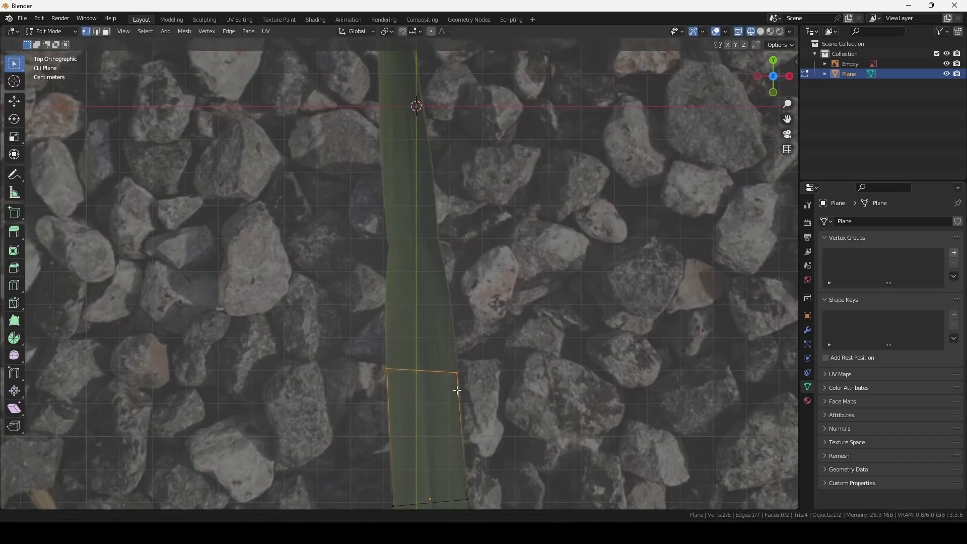
pyautogui.press('e')
pyautogui.click(432, 258)
pyautogui.click(383, 253)
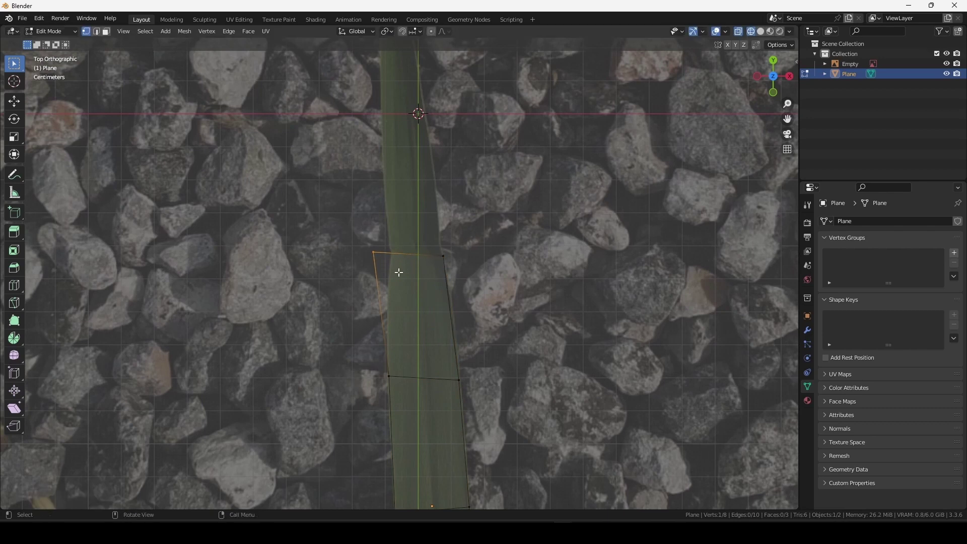
pyautogui.press('g')
pyautogui.click(404, 273)
pyautogui.scroll(3, 393, 272)
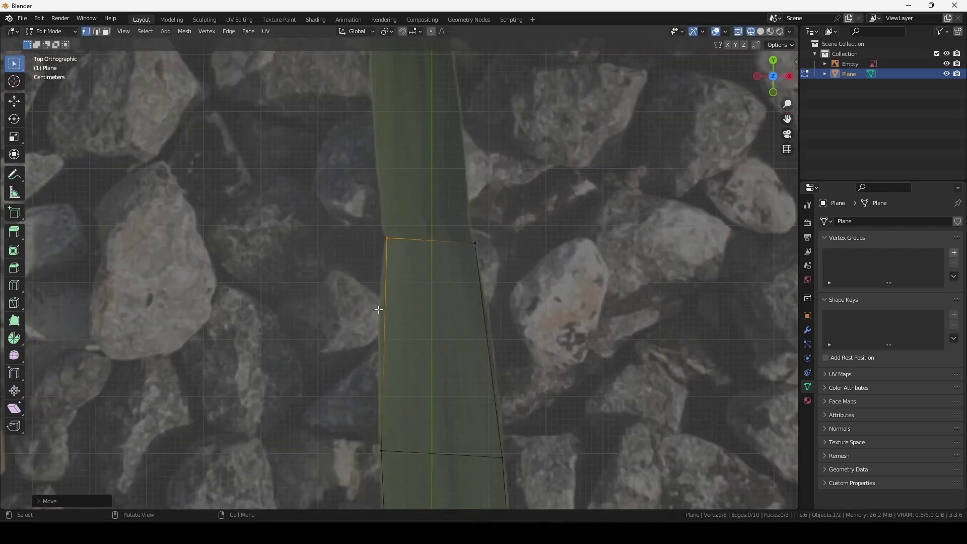
pyautogui.keyDown('shift'); pyautogui.click(475, 244); pyautogui.keyUp('shift')
pyautogui.keyDown('shift'); pyautogui.moveTo(484, 252); pyautogui.dragTo(504, 388, button='middle'); pyautogui.keyUp('shift')
pyautogui.press('e')
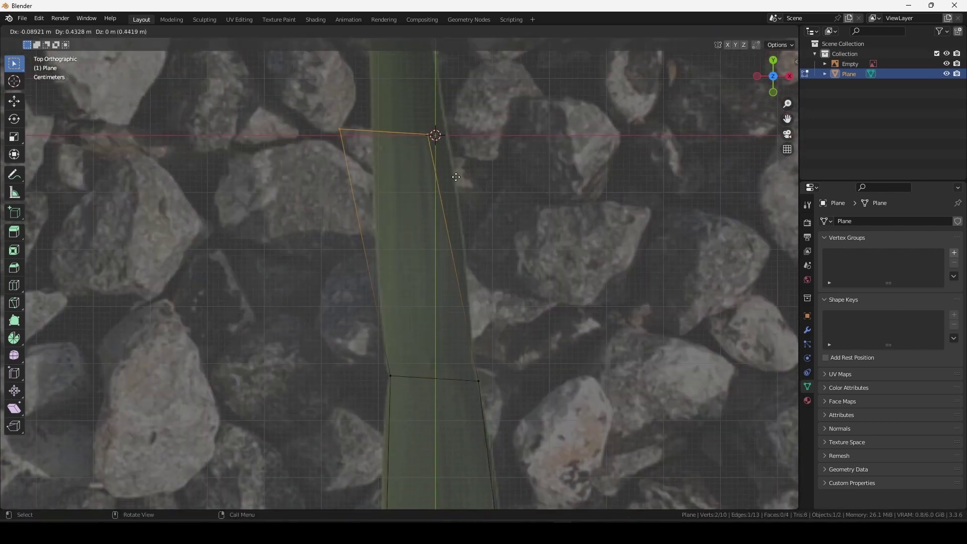
pyautogui.click(554, 302)
pyautogui.moveTo(323, 90); pyautogui.dragTo(381, 149)
pyautogui.press('g')
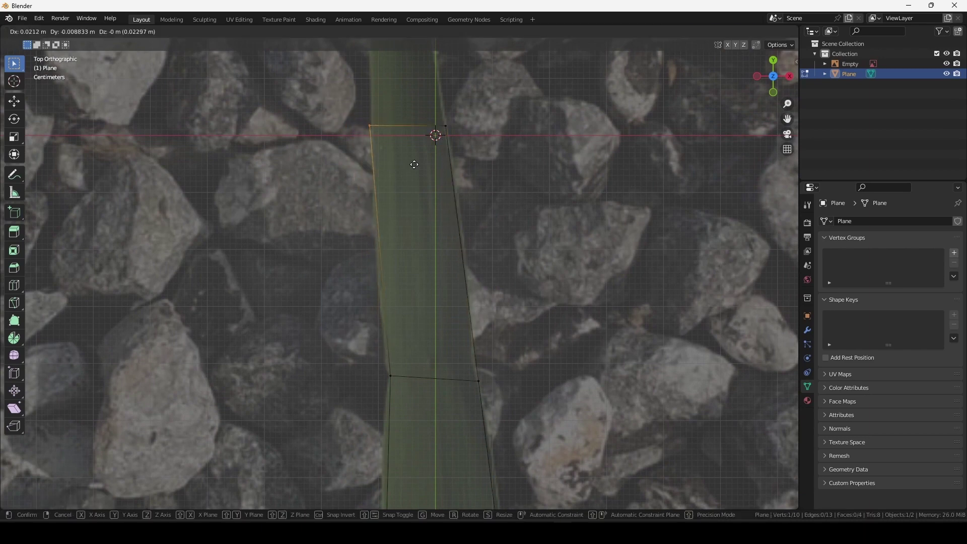
pyautogui.click(438, 174)
# Step: Extrude two further segments along the upper blade, fitting their vertices to its outline
pyautogui.keyDown('shift'); pyautogui.moveTo(438, 174); pyautogui.dragTo(482, 302, button='middle'); pyautogui.keyUp('shift')
pyautogui.moveTo(417, 249); pyautogui.dragTo(486, 302)
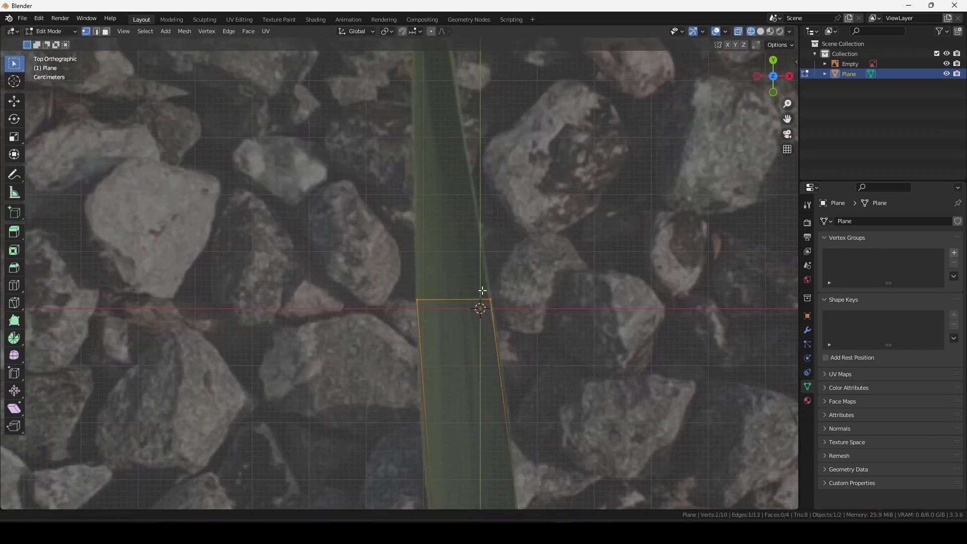
pyautogui.keyDown('shift'); pyautogui.moveTo(483, 287); pyautogui.dragTo(529, 383, button='middle'); pyautogui.keyUp('shift')
pyautogui.press('e')
pyautogui.click(471, 93)
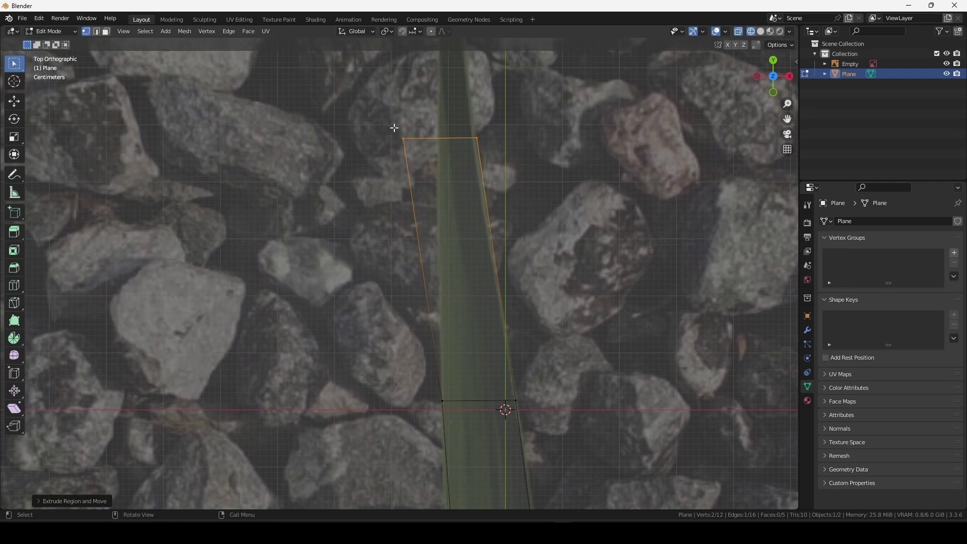
pyautogui.moveTo(392, 126); pyautogui.dragTo(423, 169)
pyautogui.press('g')
pyautogui.click(460, 169)
pyautogui.moveTo(456, 171)
pyautogui.keyDown('shift'); pyautogui.mouseDown(button='middle')
pyautogui.moveTo(405, 255)
pyautogui.moveTo(512, 360)
pyautogui.mouseUp(button='middle'); pyautogui.keyUp('shift')
pyautogui.moveTo(438, 403); pyautogui.dragTo(525, 443)
pyautogui.press('e')
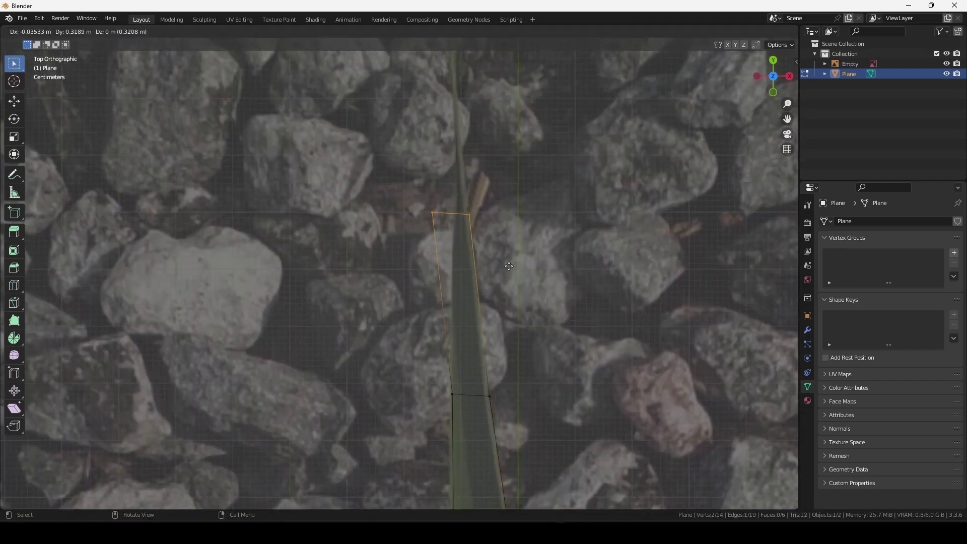
pyautogui.click(500, 240)
pyautogui.moveTo(416, 176); pyautogui.dragTo(440, 215)
pyautogui.press('g')
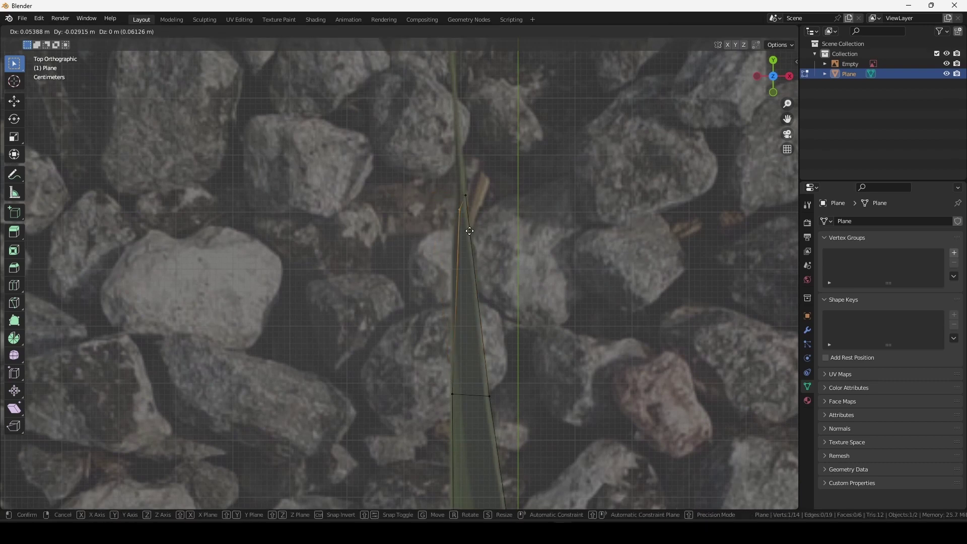
pyautogui.click(443, 207)
pyautogui.keyDown('shift'); pyautogui.moveTo(443, 208); pyautogui.dragTo(470, 374, button='middle'); pyautogui.keyUp('shift')
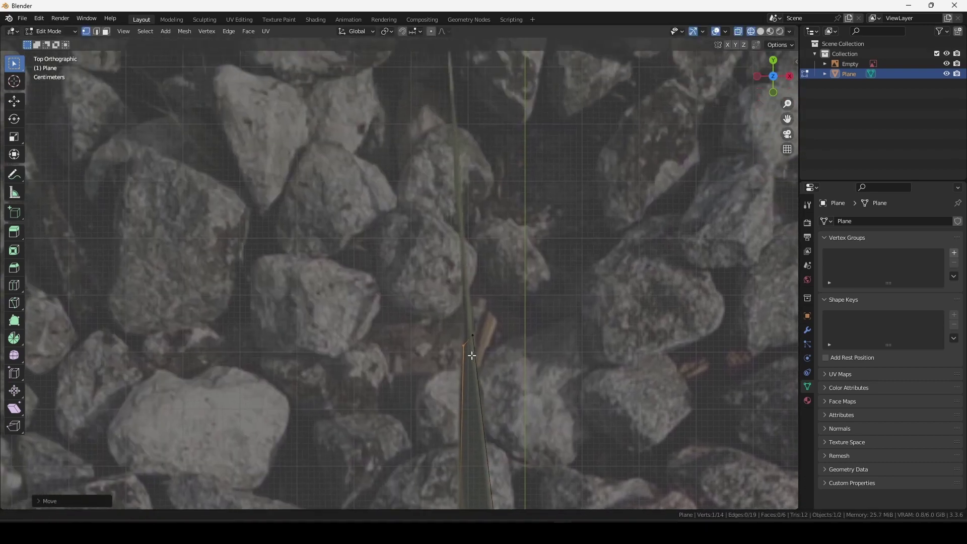
pyautogui.scroll(2, 470, 375)
pyautogui.press('g')
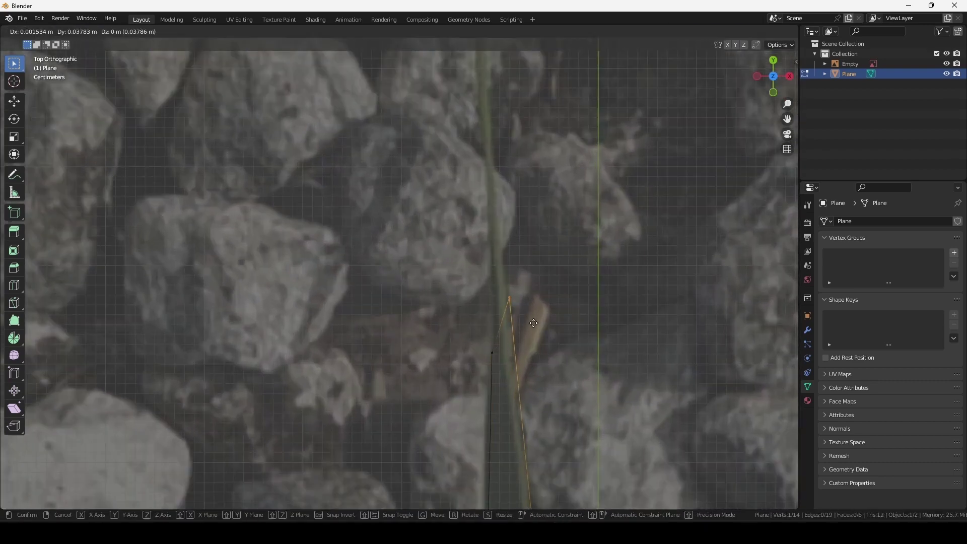
pyautogui.click(532, 365)
# Step: Extrude the last segment to the blade's tip, then deselect all and zoom out
pyautogui.moveTo(485, 313); pyautogui.dragTo(527, 386)
pyautogui.press('e')
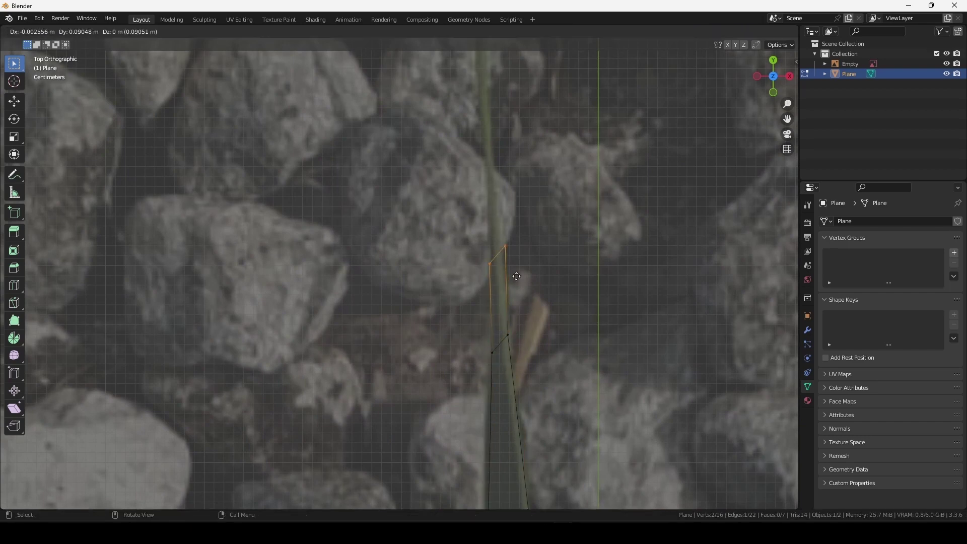
pyautogui.click(508, 230)
pyautogui.click(479, 207)
pyautogui.press('g')
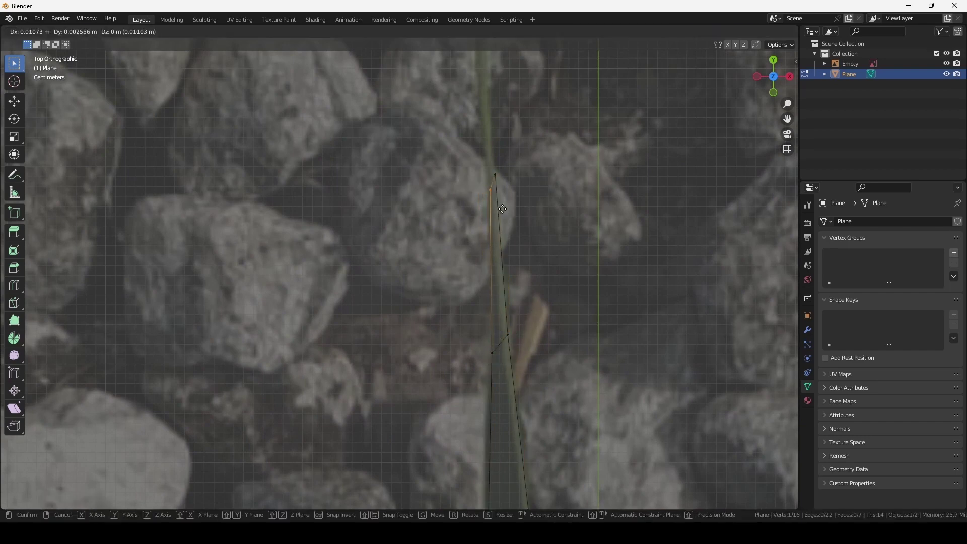
pyautogui.click(490, 163)
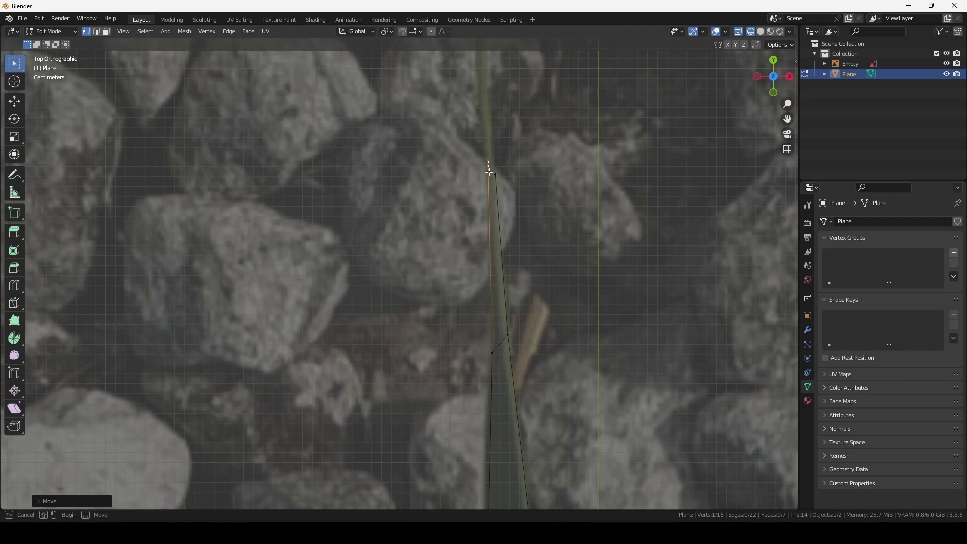
pyautogui.press('g')
pyautogui.click(493, 192)
pyautogui.press('b')
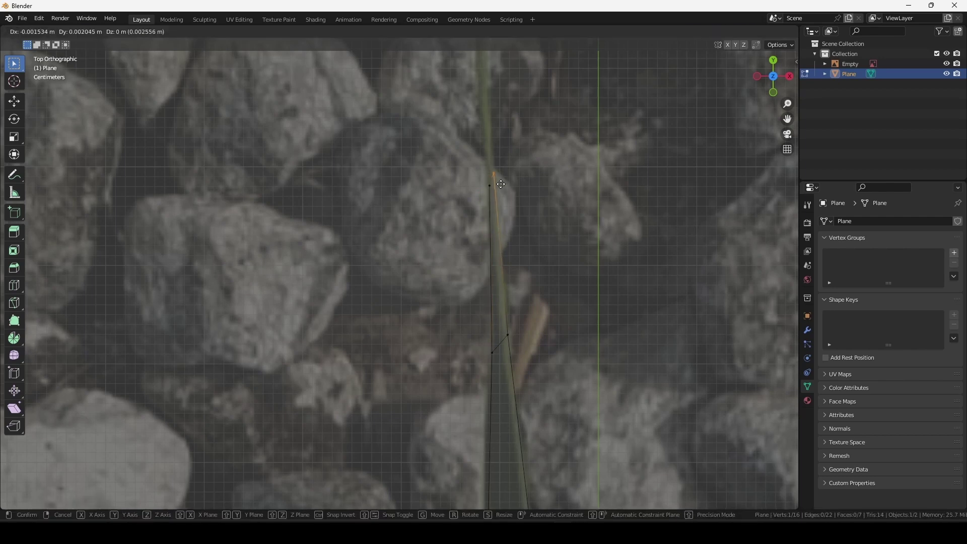
pyautogui.press('Escape')
pyautogui.hotkey('alt', 'a')
pyautogui.scroll(-6, 526, 271)
pyautogui.scroll(-2, 526, 271)
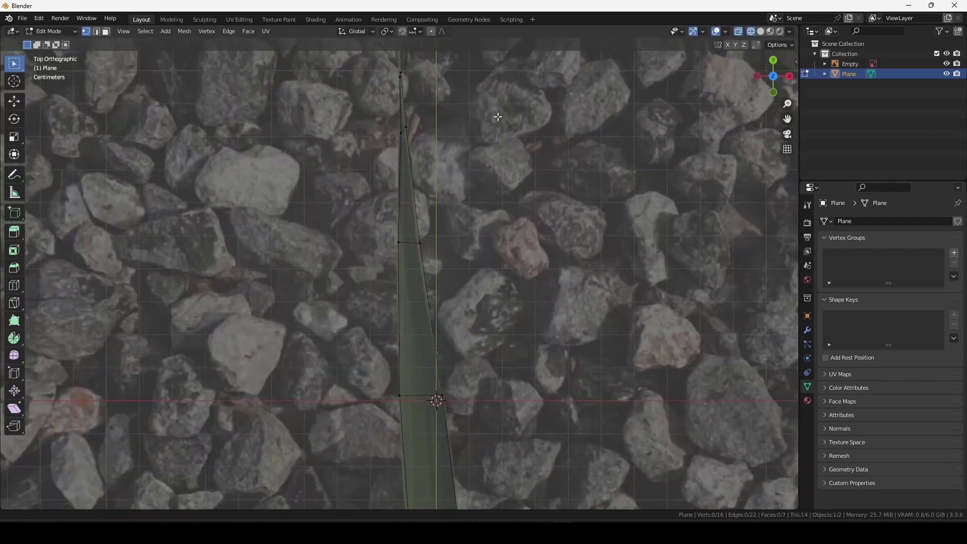
pyautogui.scroll(-2, 513, 257)
pyautogui.scroll(-1, 499, 237)
pyautogui.scroll(-1, 482, 217)
# Step: Back in Edit Mode, select the two vertices of the blade's lower cross edge
pyautogui.press('Tab')
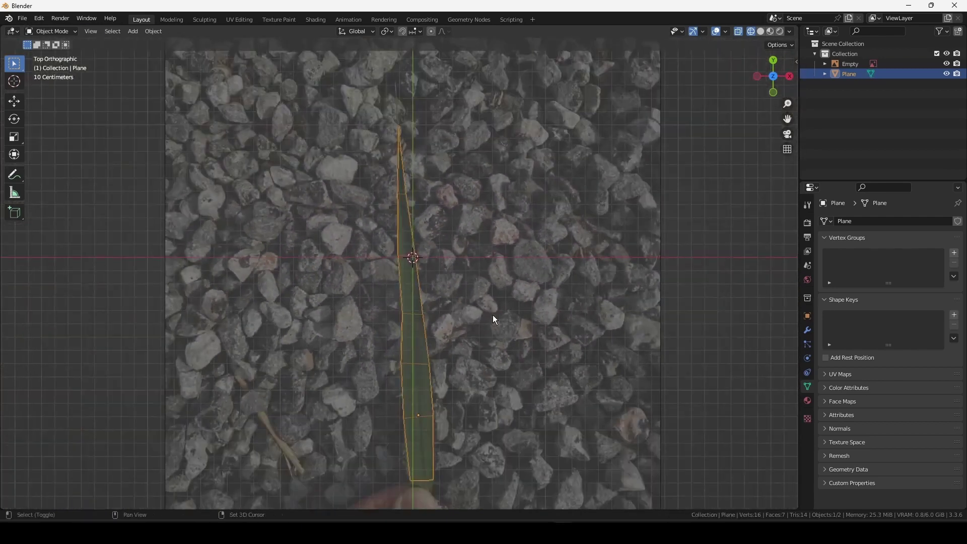
pyautogui.keyDown('shift'); pyautogui.moveTo(494, 317); pyautogui.dragTo(496, 295, button='middle'); pyautogui.keyUp('shift')
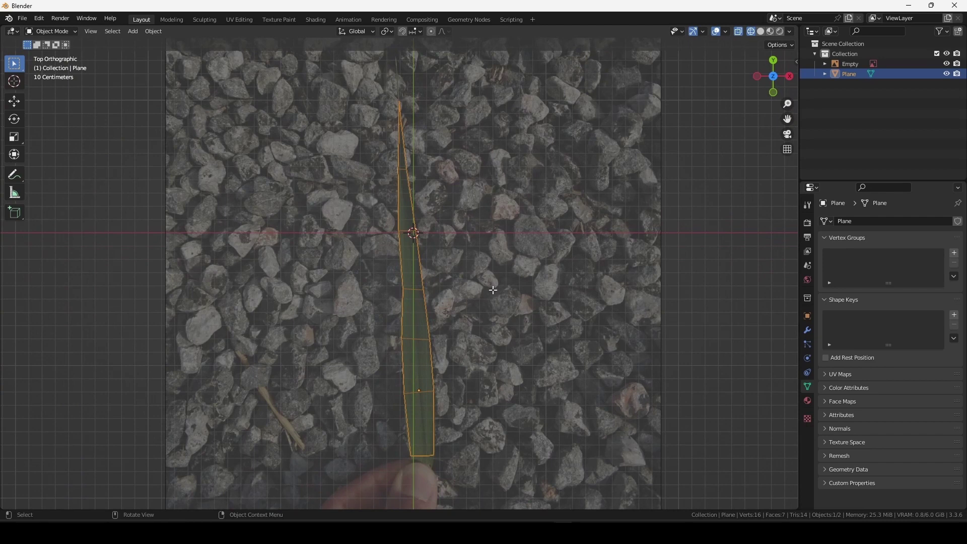
pyautogui.press('Tab')
pyautogui.keyDown('shift'); pyautogui.moveTo(493, 290); pyautogui.dragTo(500, 266, button='middle'); pyautogui.keyUp('shift')
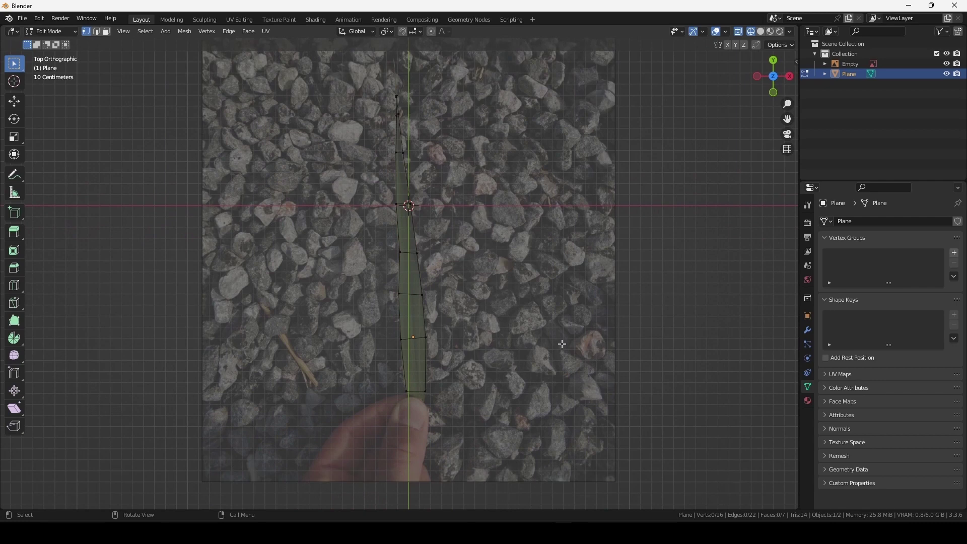
pyautogui.click(390, 346)
pyautogui.keyDown('shift'); pyautogui.click(428, 339); pyautogui.keyUp('shift')
# Step: Delete the gravel reference image Empty, then select the blade Plane
pyautogui.press('Tab')
pyautogui.moveTo(441, 240); pyautogui.dragTo(478, 198, button='middle')
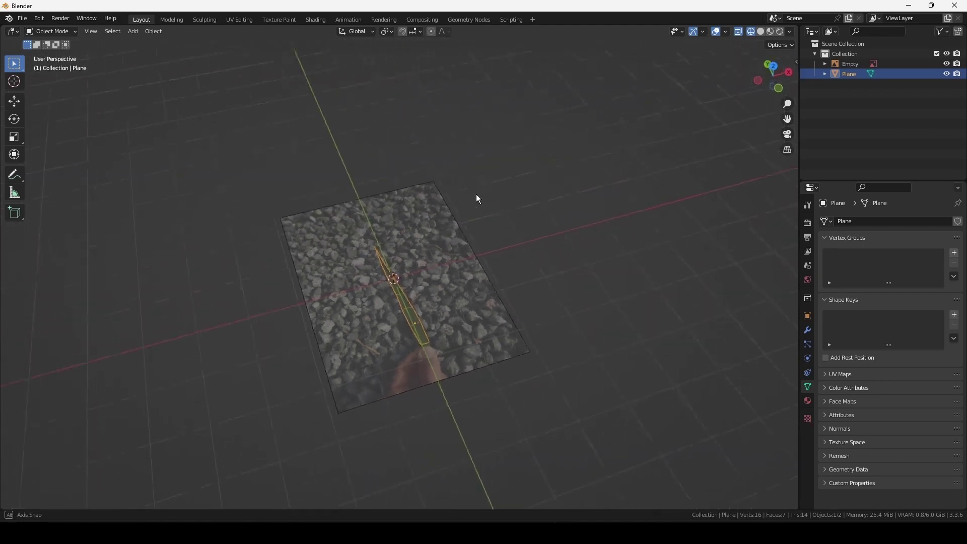
pyautogui.scroll(2, 476, 197)
pyautogui.click(494, 309)
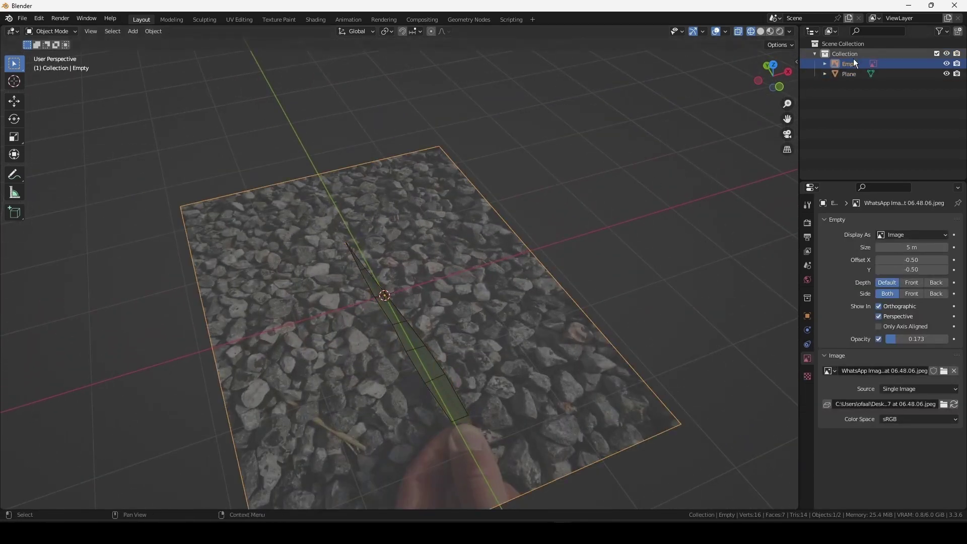
pyautogui.press('Delete')
pyautogui.moveTo(588, 233)
pyautogui.mouseDown(button='middle')
pyautogui.moveTo(461, 331)
pyautogui.moveTo(490, 328)
pyautogui.mouseUp(button='middle')
pyautogui.click(461, 331)
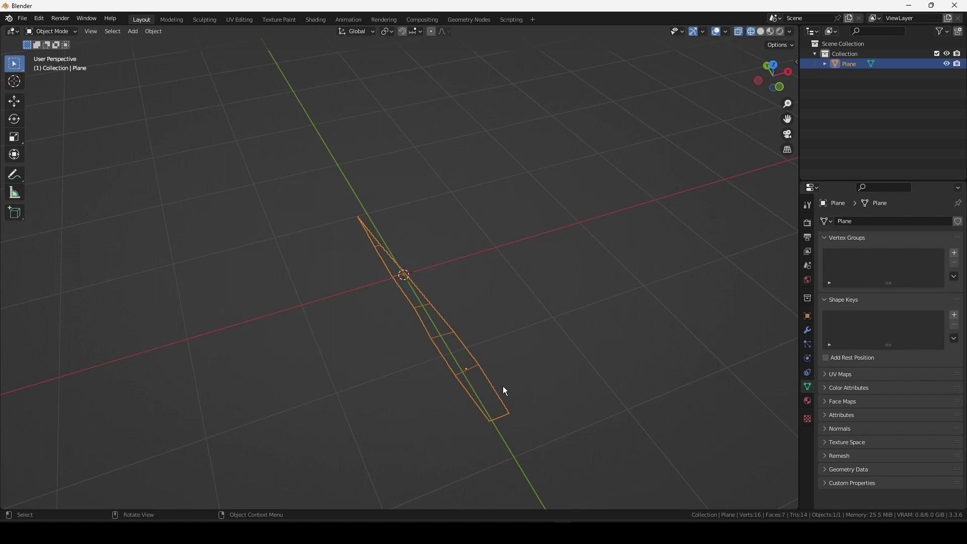
# Step: Try moving the blade object along Y, cancelling to keep its original position
pyautogui.press('g')
pyautogui.press('Escape')
pyautogui.press('g')
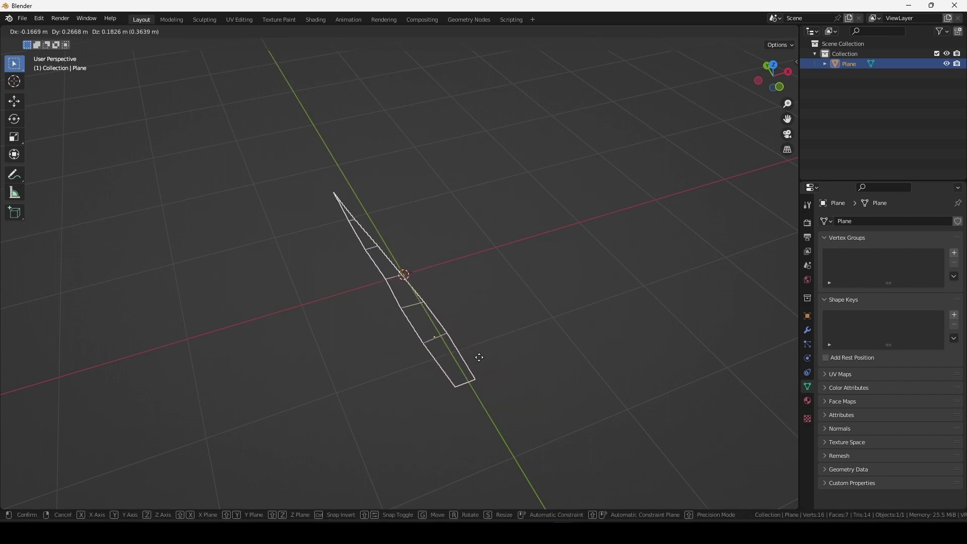
pyautogui.press('Escape')
pyautogui.press('g')
pyautogui.press('y')
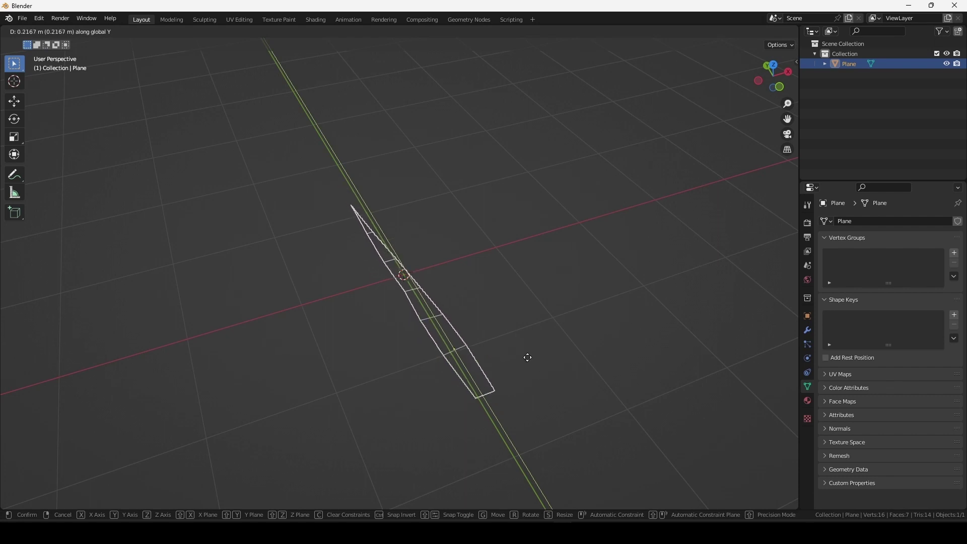
pyautogui.press('Escape')
# Step: In Edit Mode, offset the whole blade mesh along the Y axis
pyautogui.press('Tab')
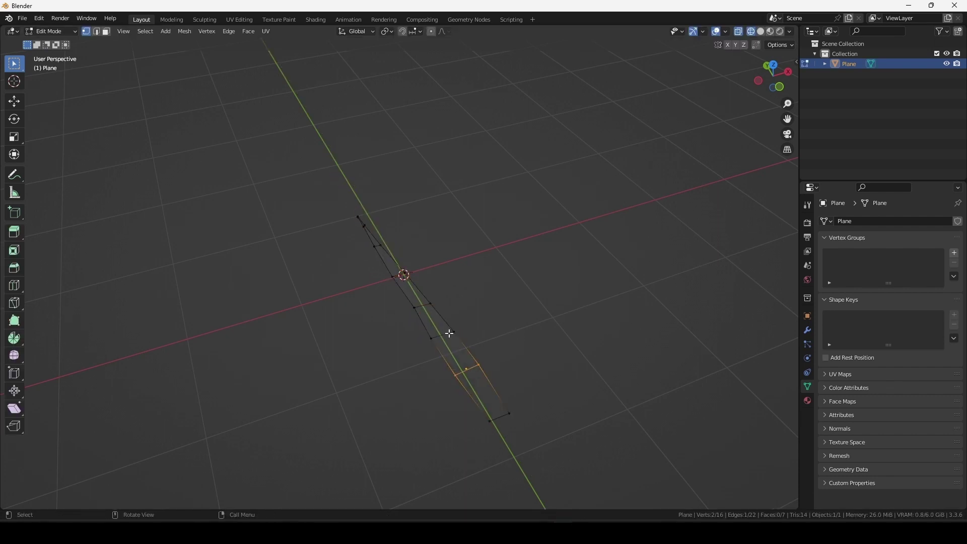
pyautogui.press('a')
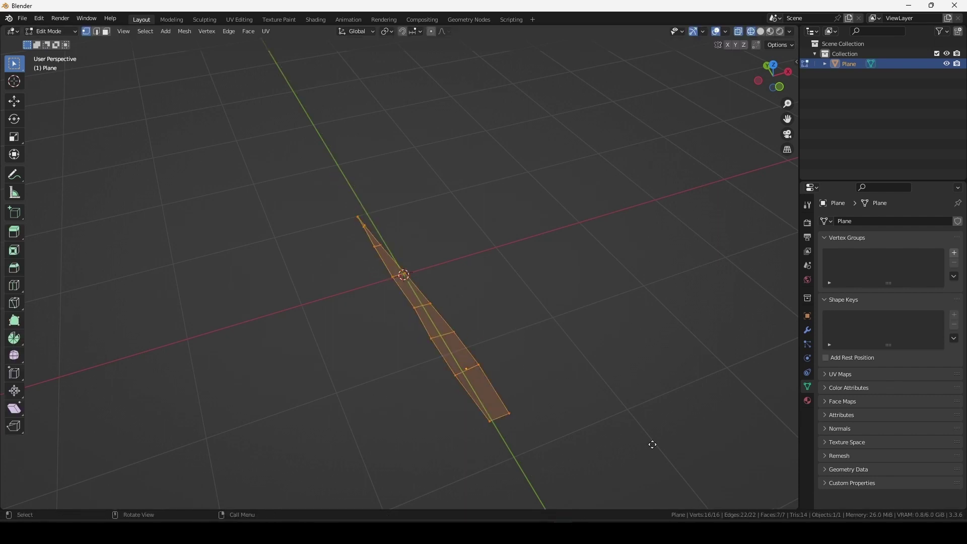
pyautogui.press('g')
pyautogui.press('y')
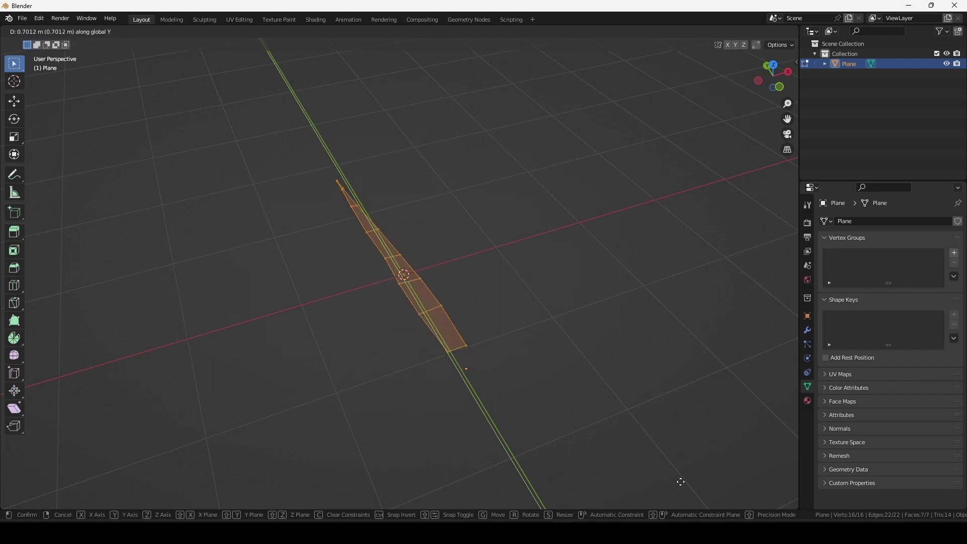
pyautogui.click(470, 388)
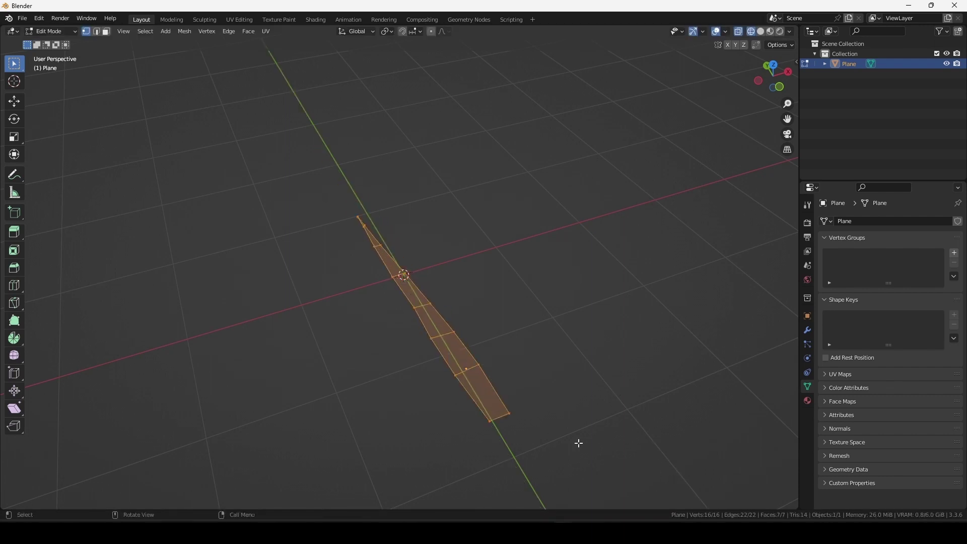
pyautogui.press('g')
pyautogui.press('y')
pyautogui.rightClick(549, 408)
# Step: Snap the 3D cursor to the blade's bottom edge vertices and return to Object Mode
pyautogui.keyDown('shift'); pyautogui.moveTo(490, 369); pyautogui.dragTo(490, 379, button='middle'); pyautogui.keyUp('shift')
pyautogui.moveTo(478, 386); pyautogui.dragTo(545, 442)
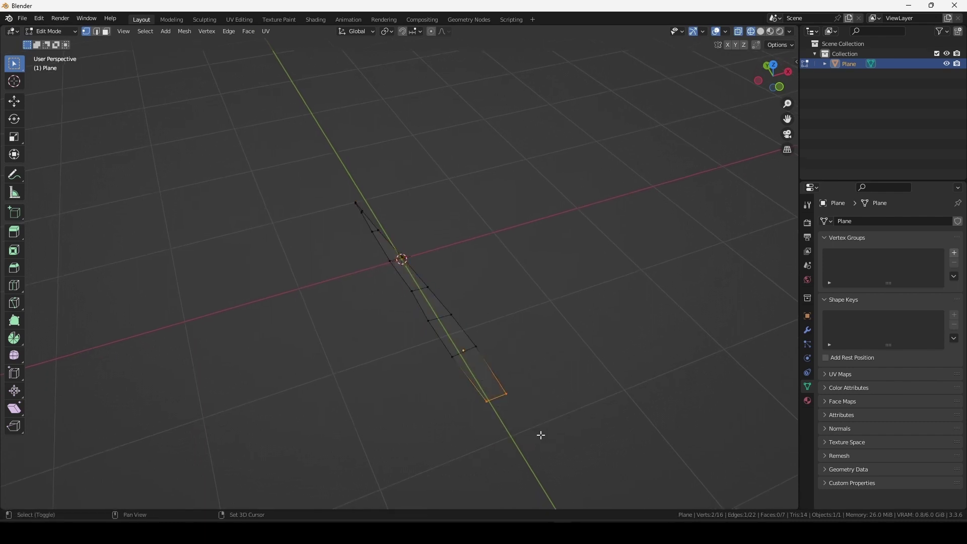
pyautogui.hotkey('shift', 's')
pyautogui.hotkey('shift', 's')
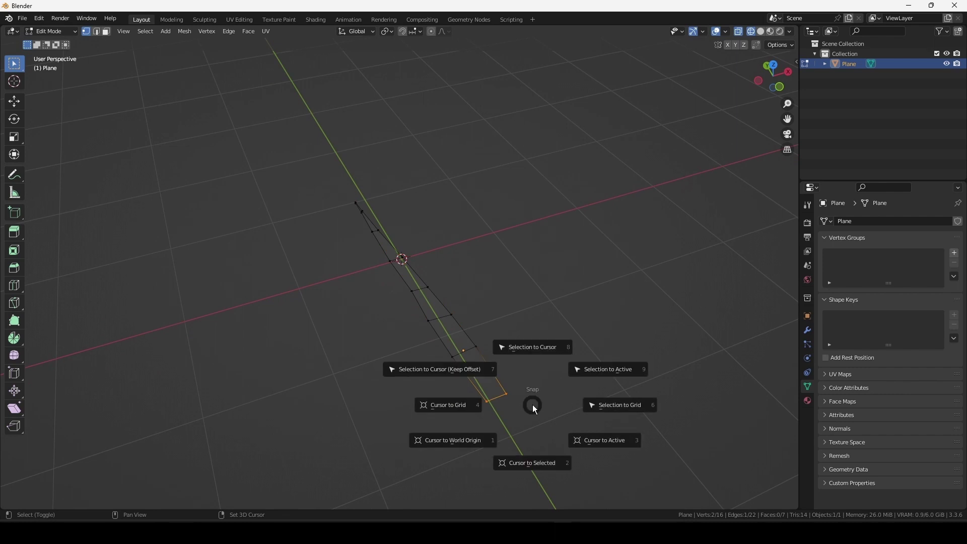
pyautogui.click(551, 466)
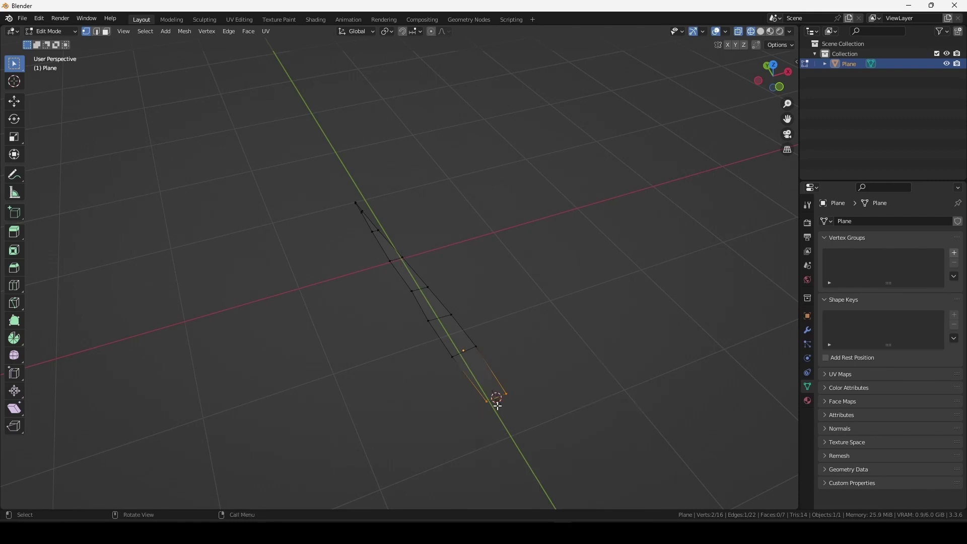
pyautogui.press('Tab')
pyautogui.rightClick(461, 283)
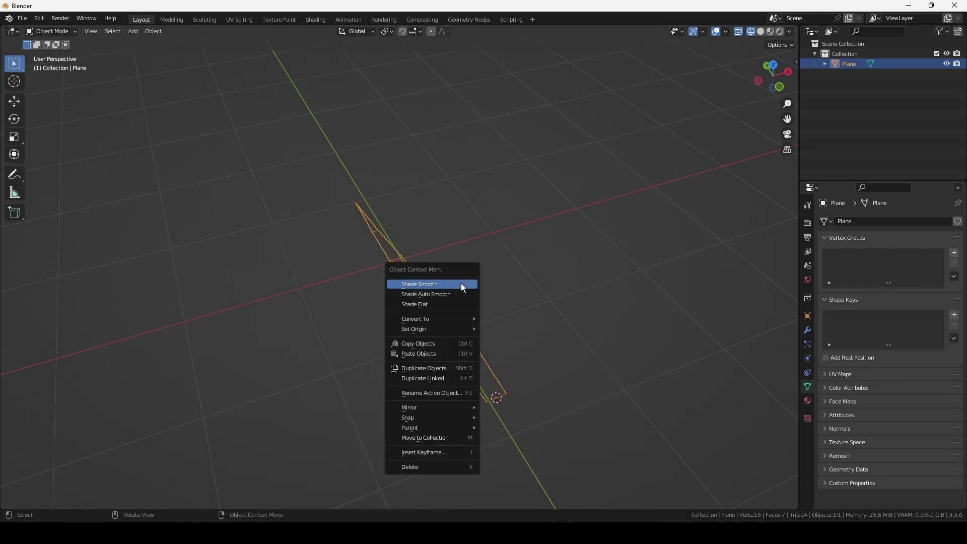
pyautogui.moveTo(430, 328)
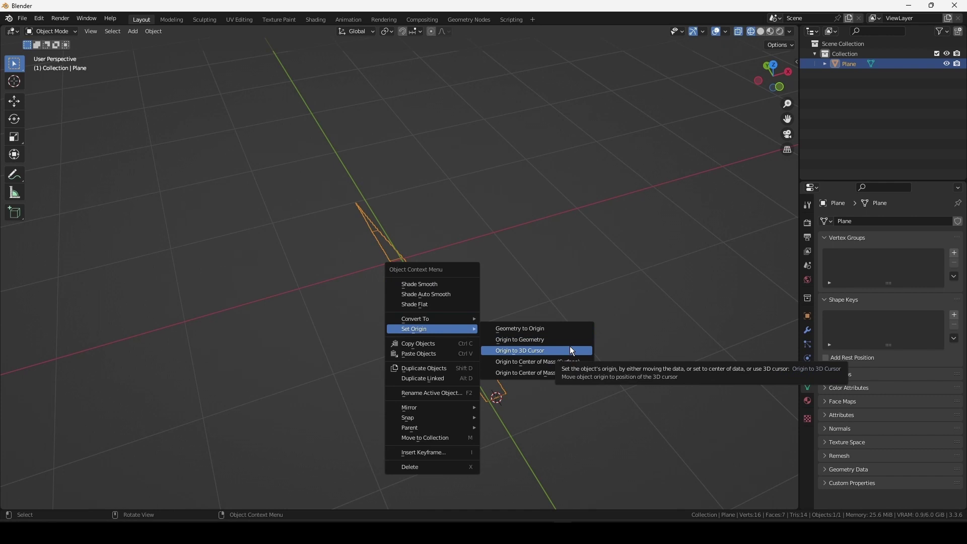
# Step: Set the blade's origin to the 3D cursor, rename it 'çimen', and switch to the Shading workspace
pyautogui.click(570, 347)
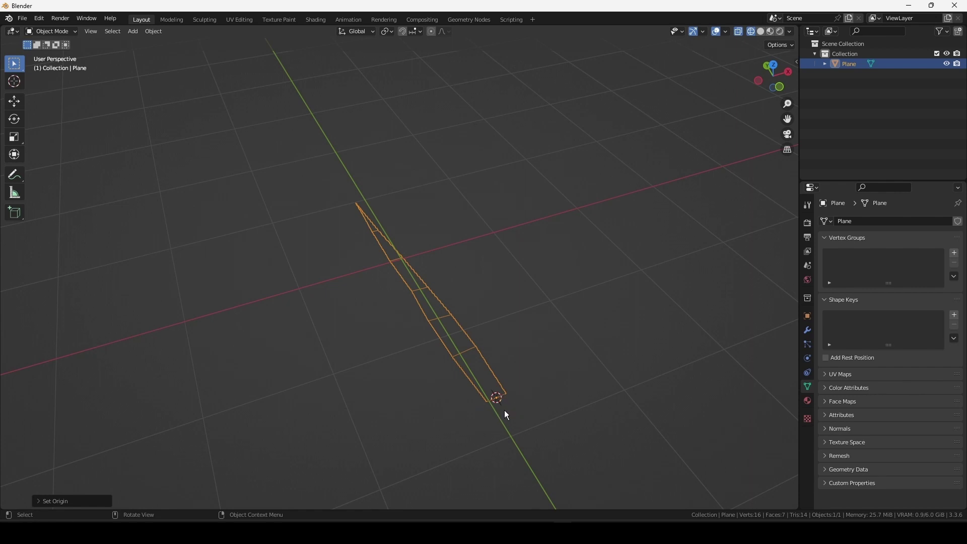
pyautogui.doubleClick(849, 65)
pyautogui.write('cim')
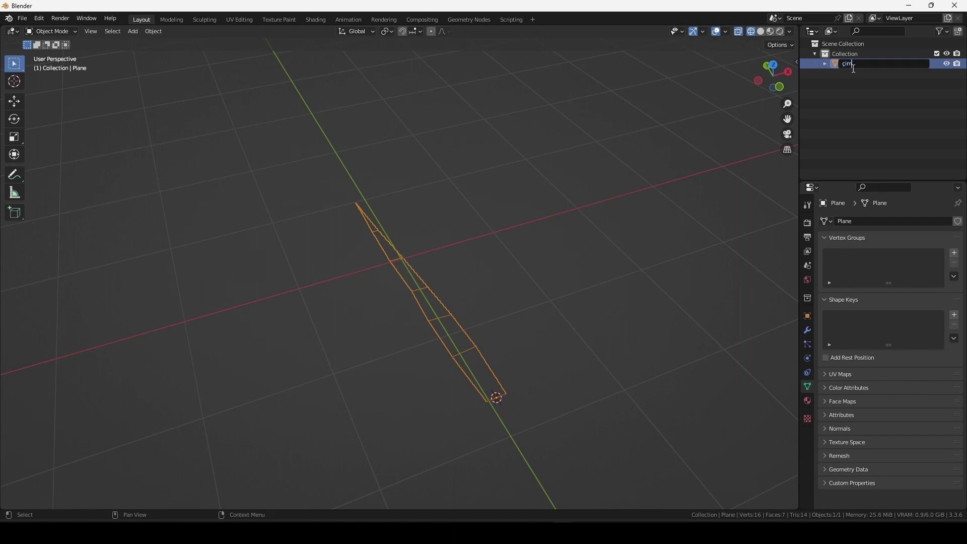
pyautogui.write('en')
pyautogui.press('Return')
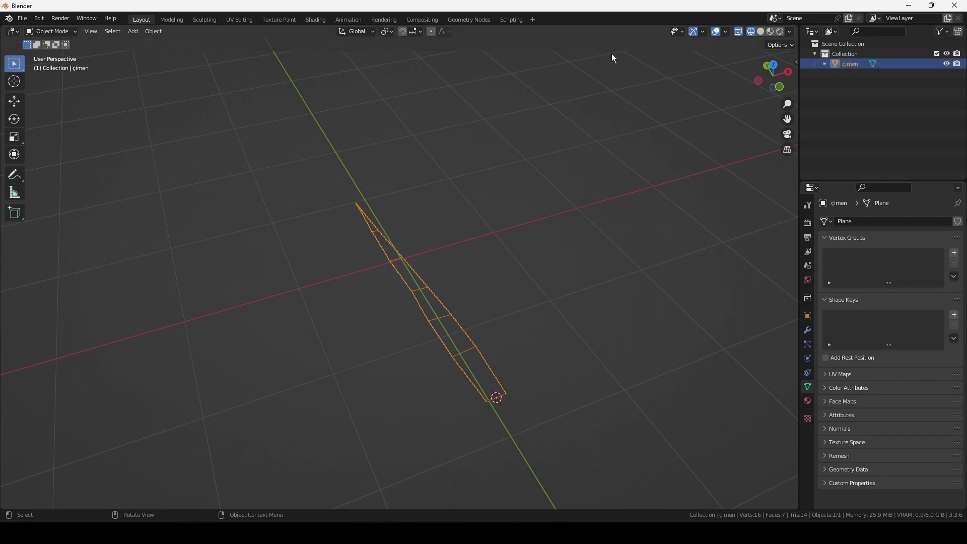
pyautogui.click(323, 24)
pyautogui.moveTo(381, 220)
pyautogui.mouseDown(button='middle')
pyautogui.moveTo(443, 241)
pyautogui.moveTo(501, 231)
pyautogui.mouseUp(button='middle')
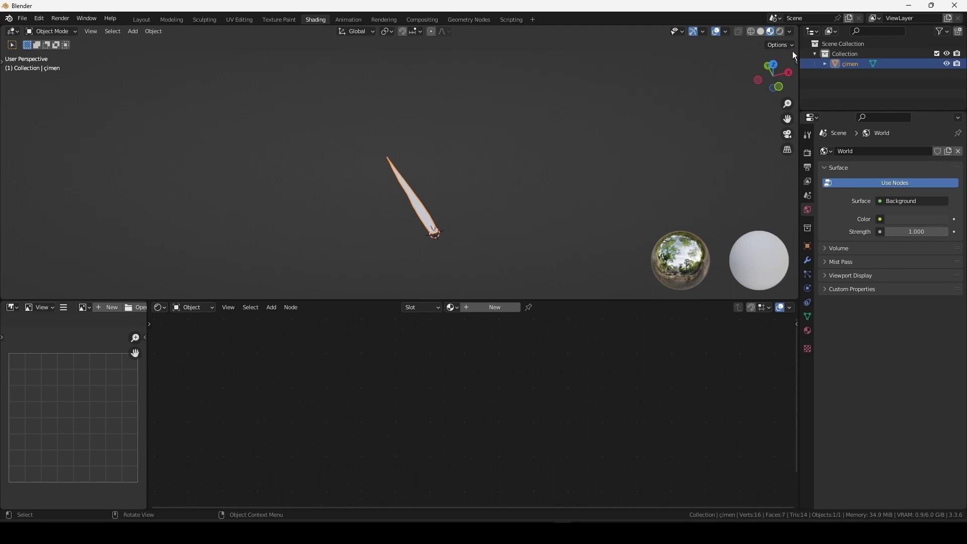
# Step: Make the world background fully visible in the viewport shading settings
pyautogui.click(791, 31)
pyautogui.moveTo(769, 166)
pyautogui.mouseDown()
pyautogui.moveTo(834, 163)
pyautogui.moveTo(732, 168)
pyautogui.mouseUp()
pyautogui.scroll(2, 302, 196)
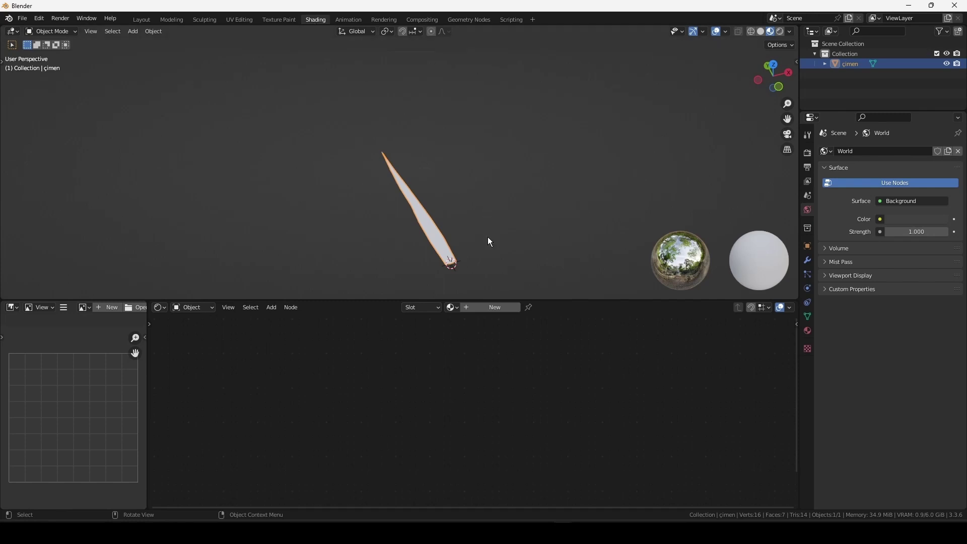
# Step: Create a new material named 'çimen' and select its Principled BSDF node
pyautogui.click(491, 308)
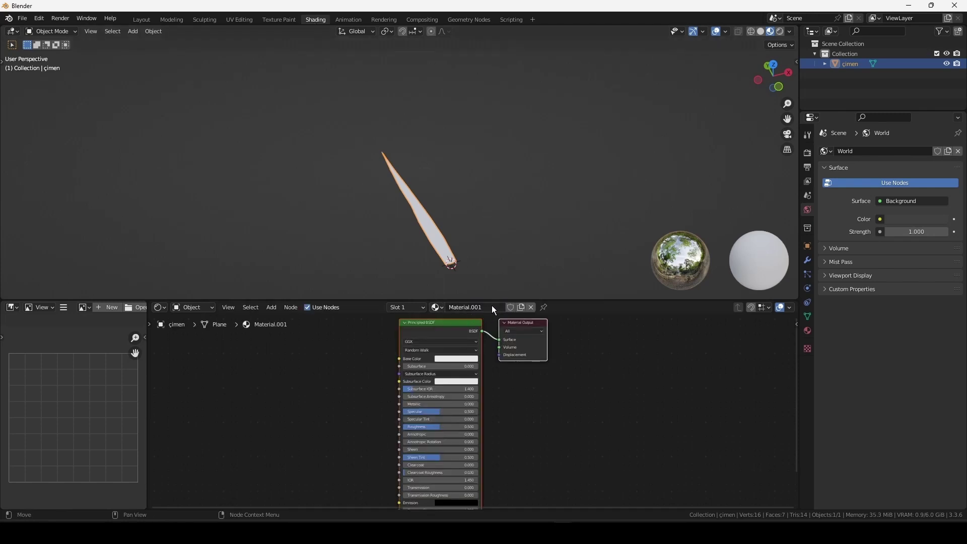
pyautogui.click(491, 305)
pyautogui.write('çimen')
pyautogui.press('Return')
pyautogui.scroll(-2, 425, 328)
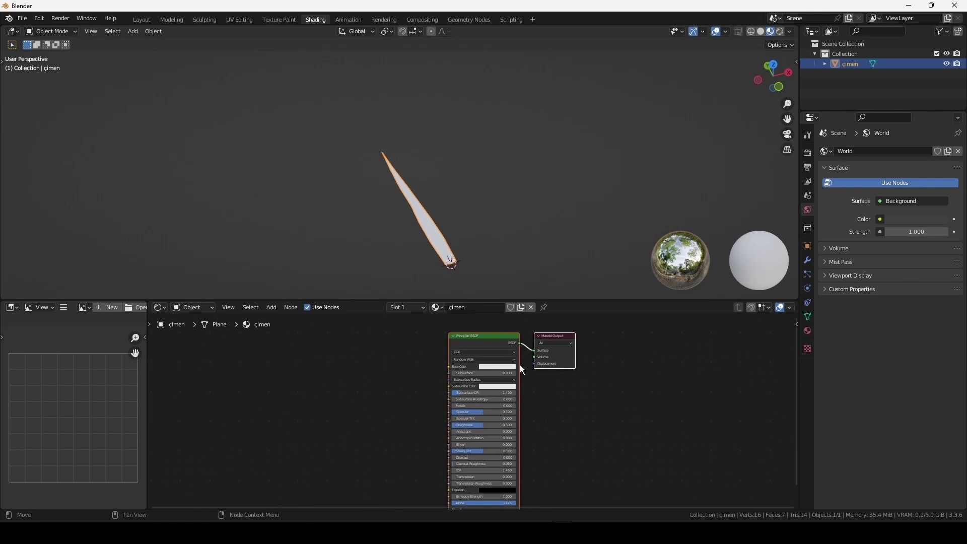
pyautogui.click(482, 343)
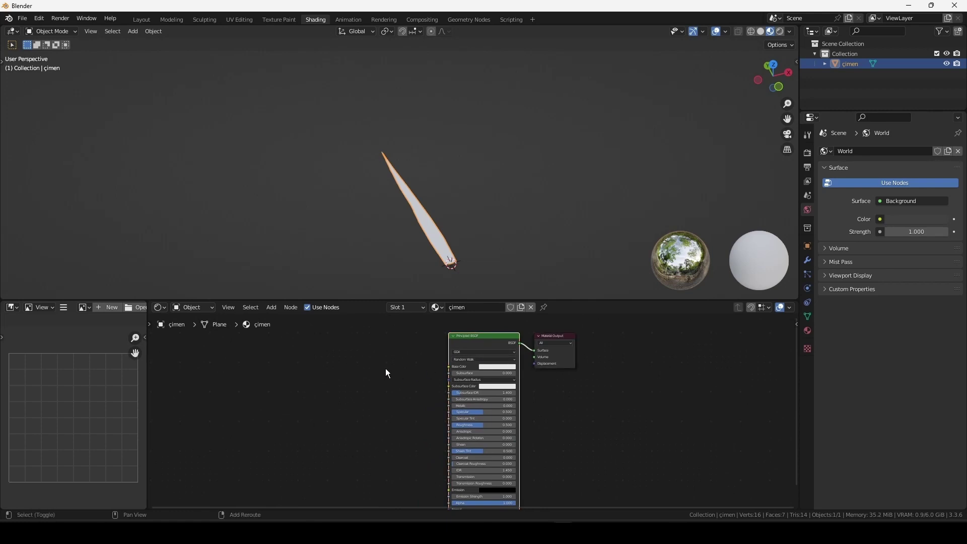
# Step: Browse the add-node menu, search for 'image', and check Quick Favorites without adding anything
pyautogui.hotkey('shift', 'a')
pyautogui.moveTo(338, 414)
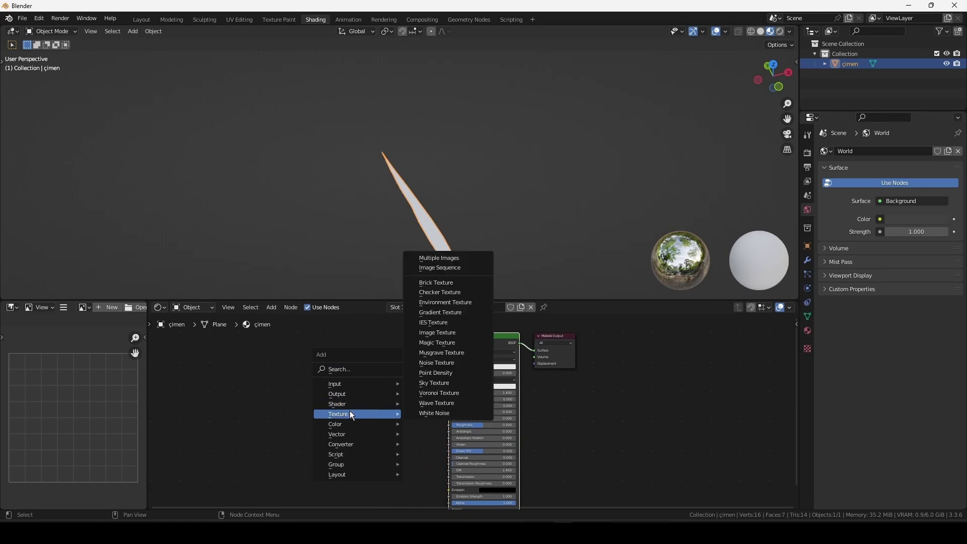
pyautogui.hotkey('shift', 'a')
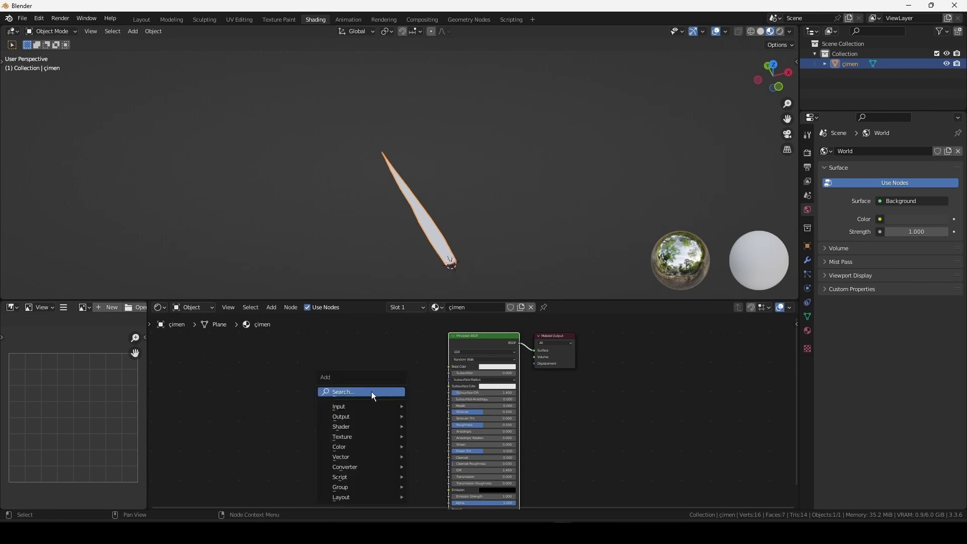
pyautogui.click(374, 397)
pyautogui.write('ima')
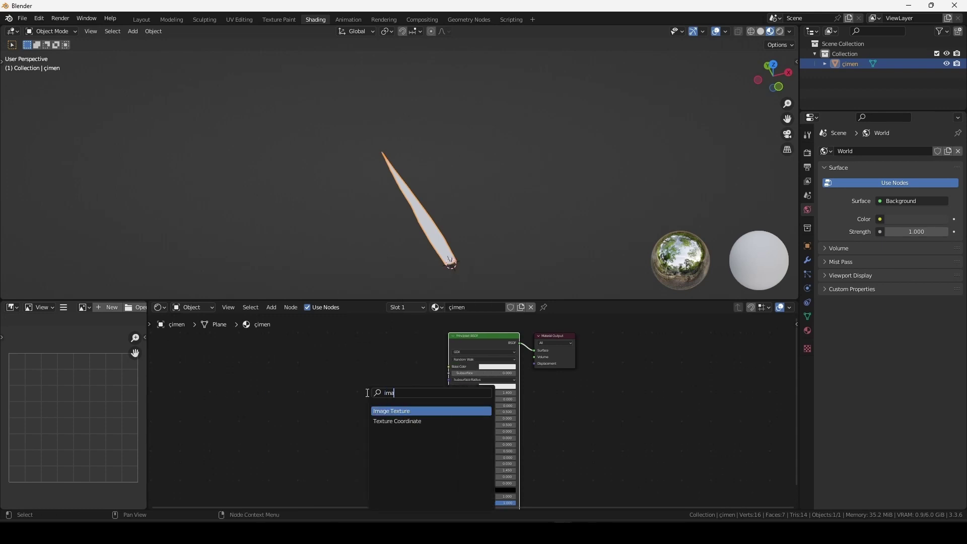
pyautogui.write('ge')
pyautogui.press('Escape')
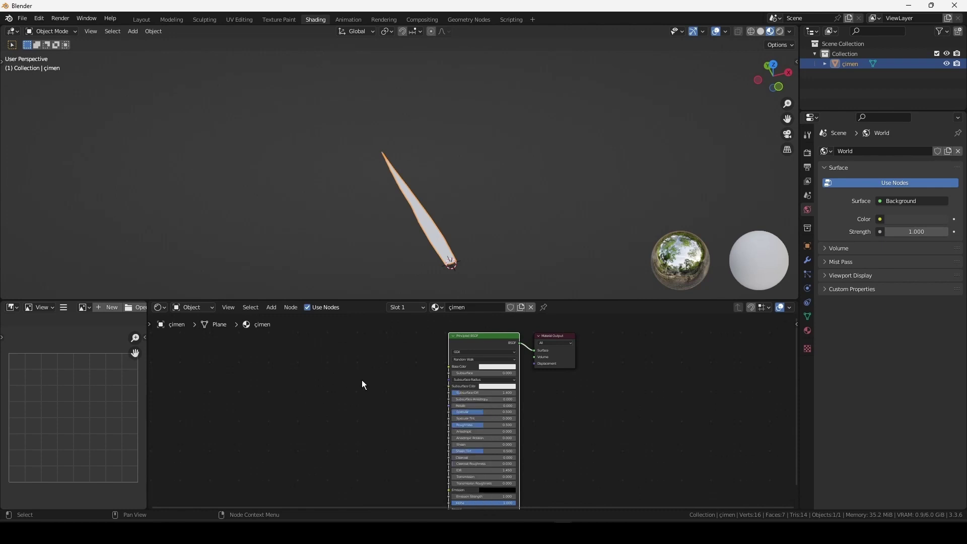
pyautogui.hotkey('shift', 'a')
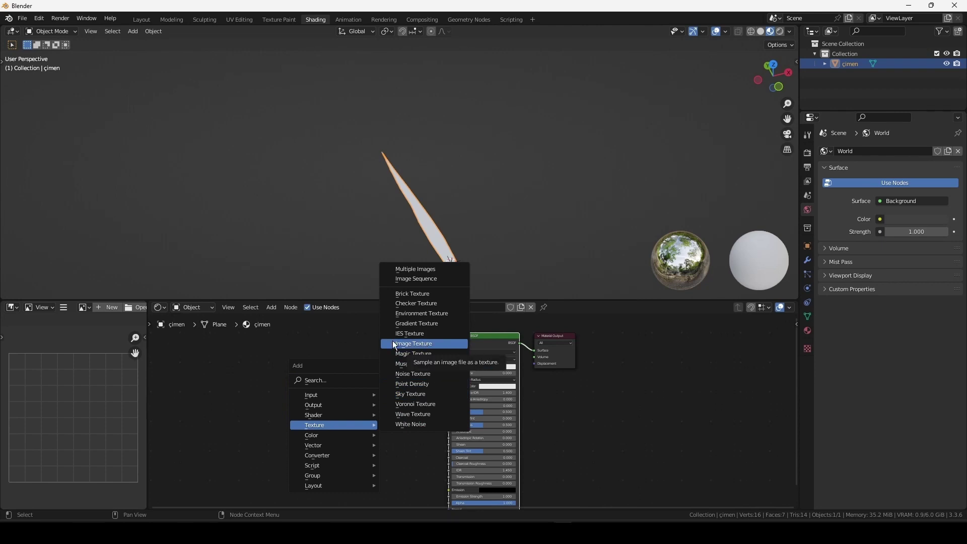
pyautogui.press('Escape')
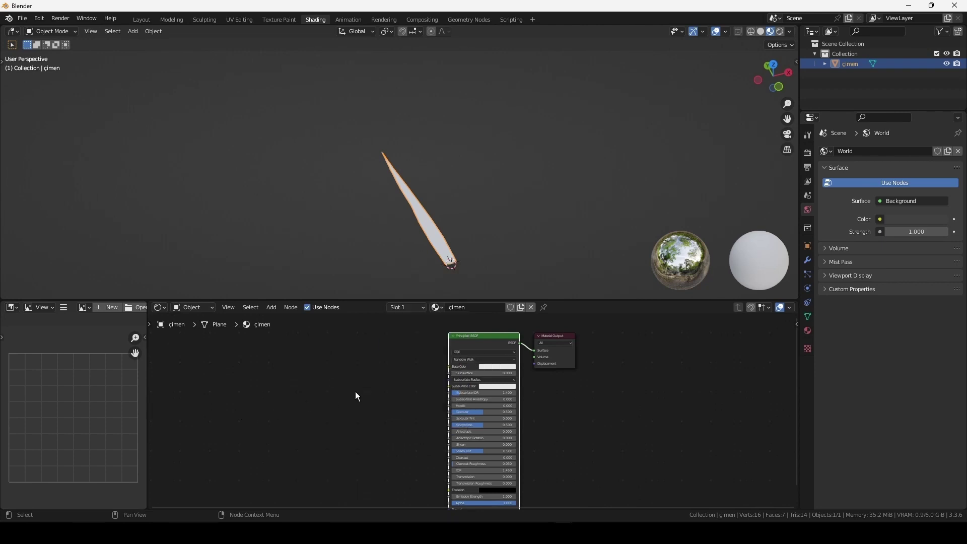
pyautogui.rightClick(355, 392)
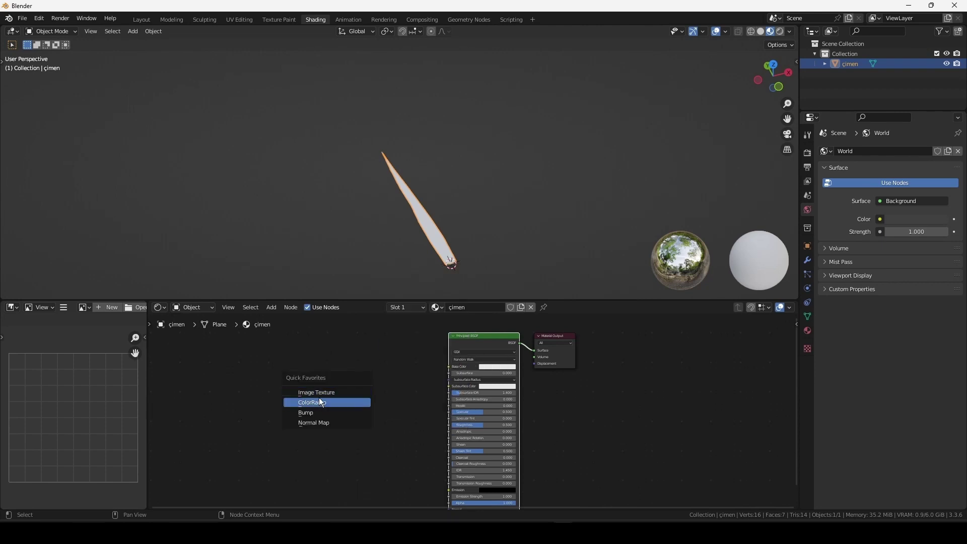
pyautogui.press('q')
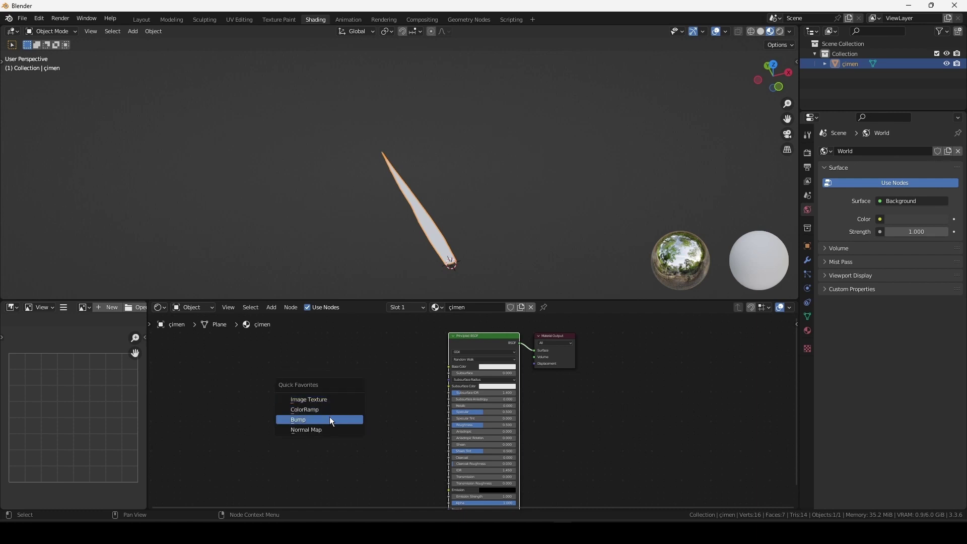
pyautogui.press('Escape')
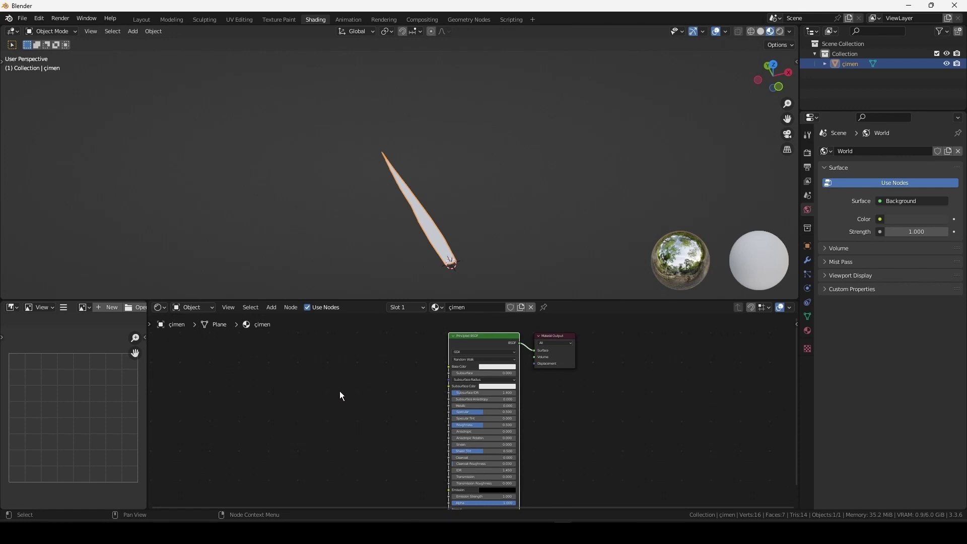
# Step: Add Diffuse BSDF to Quick Favorites and confirm it appears in the Quick Favorites menu
pyautogui.hotkey('shift', 'a')
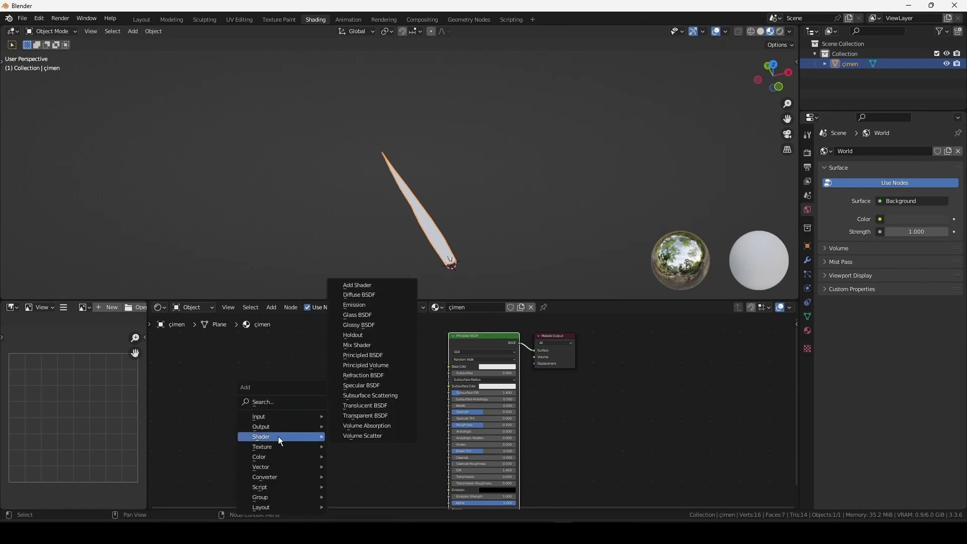
pyautogui.rightClick(383, 299)
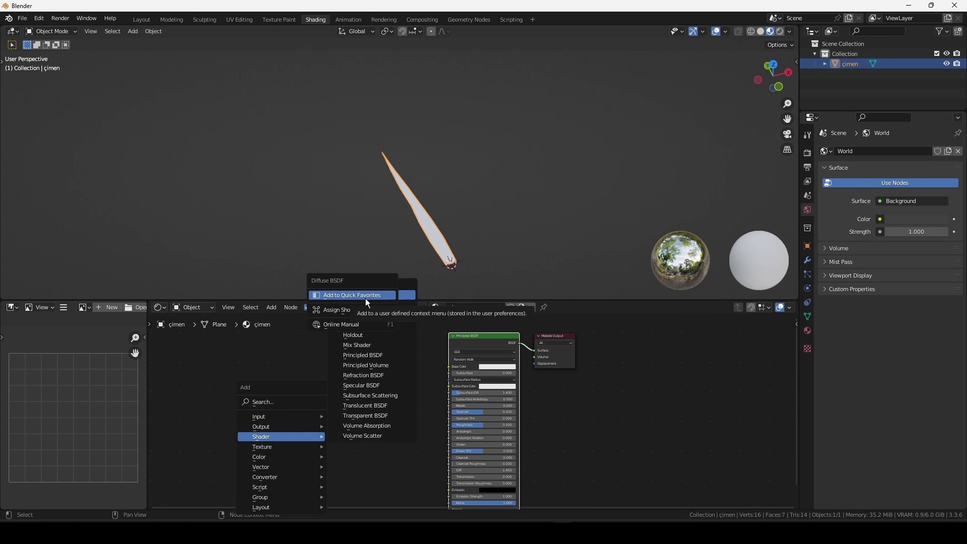
pyautogui.press('Escape')
pyautogui.press('Escape')
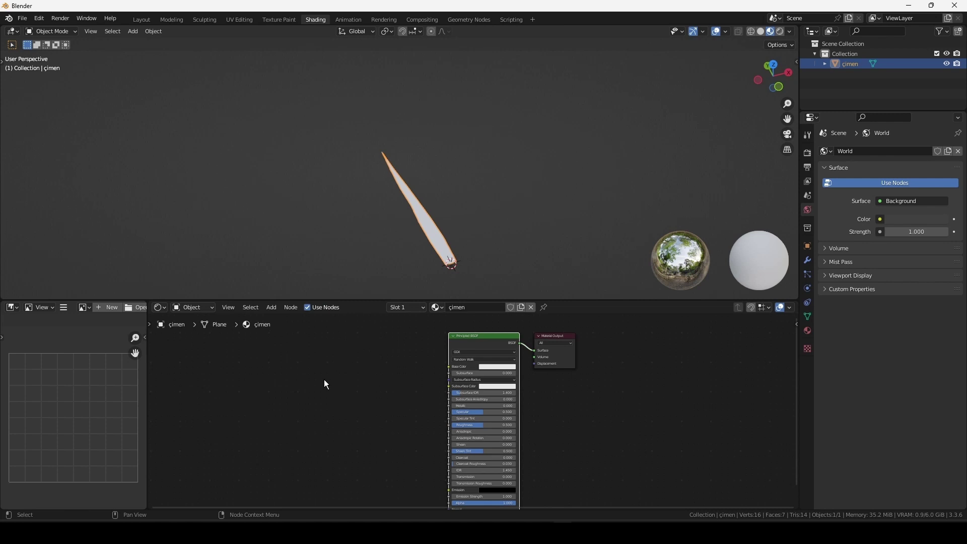
pyautogui.press('q')
pyautogui.press('q')
pyautogui.press('q')
pyautogui.press('q')
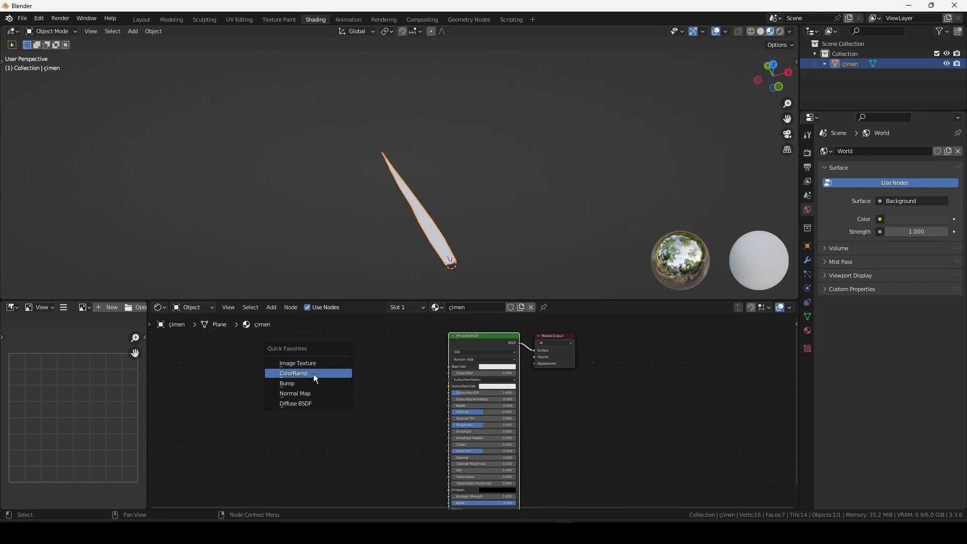
# Step: Add an Image Texture node and link its Color to the Principled BSDF Base Color
pyautogui.click(313, 366)
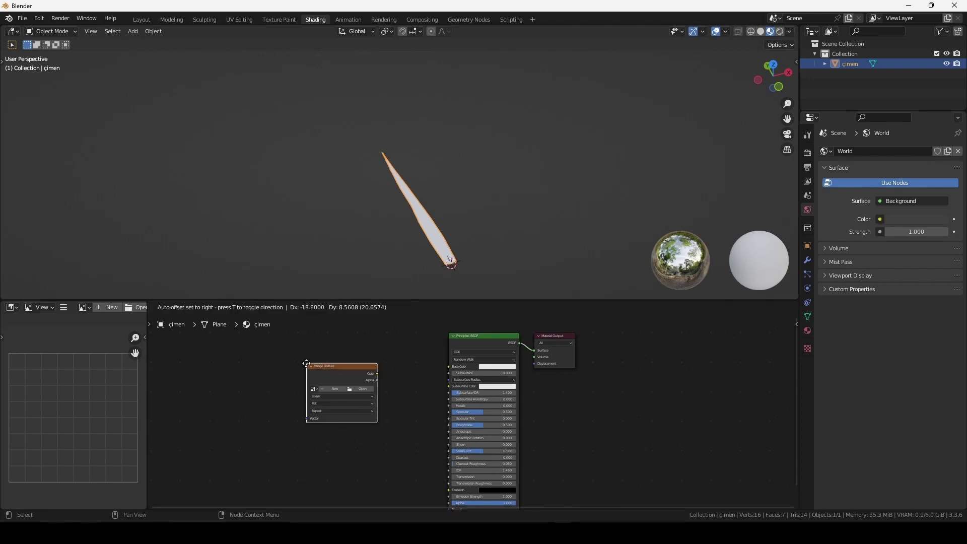
pyautogui.click(330, 377)
pyautogui.scroll(2, 327, 374)
pyautogui.moveTo(349, 385); pyautogui.dragTo(417, 431, button='middle')
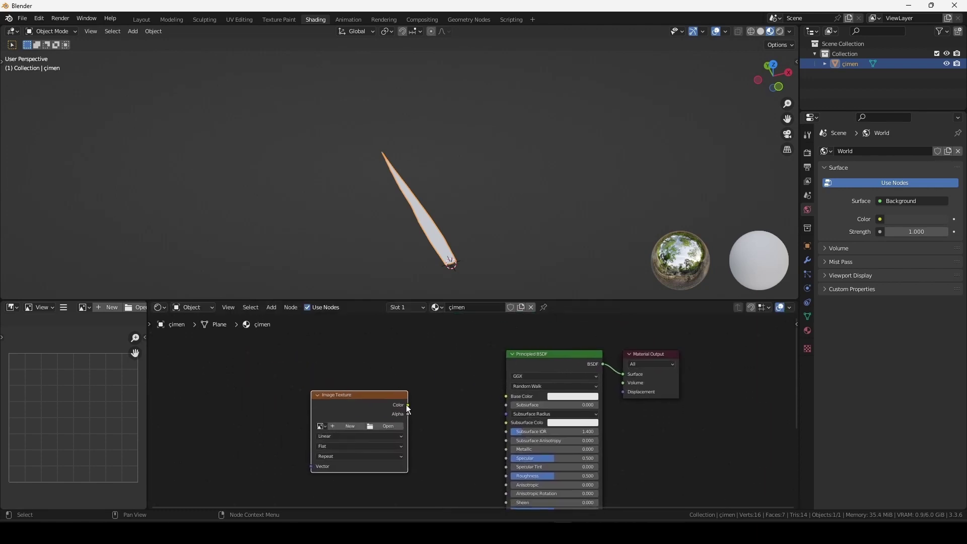
pyautogui.moveTo(408, 405); pyautogui.dragTo(506, 397)
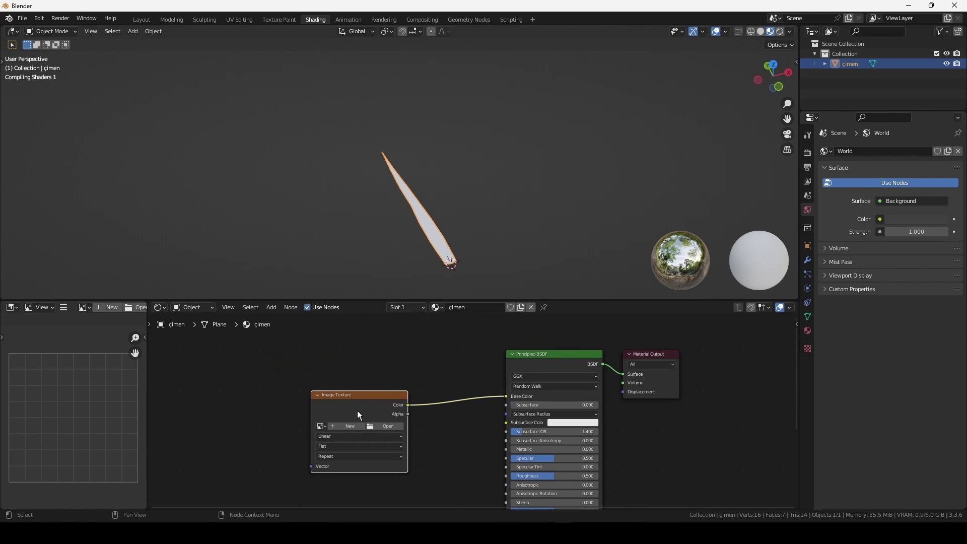
pyautogui.moveTo(359, 415); pyautogui.dragTo(381, 407)
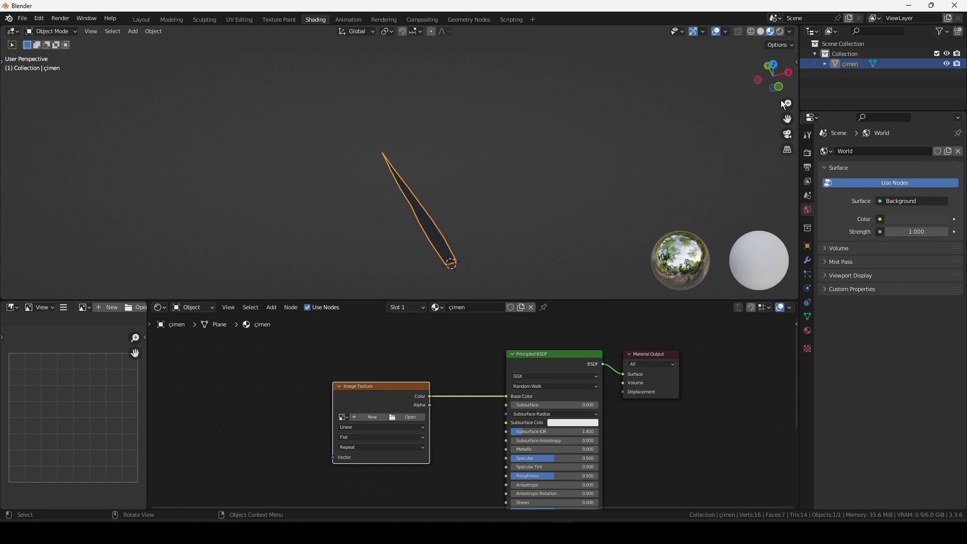
# Step: Load the WhatsApp reference photo into the Image Texture node
pyautogui.moveTo(784, 105); pyautogui.dragTo(481, 201)
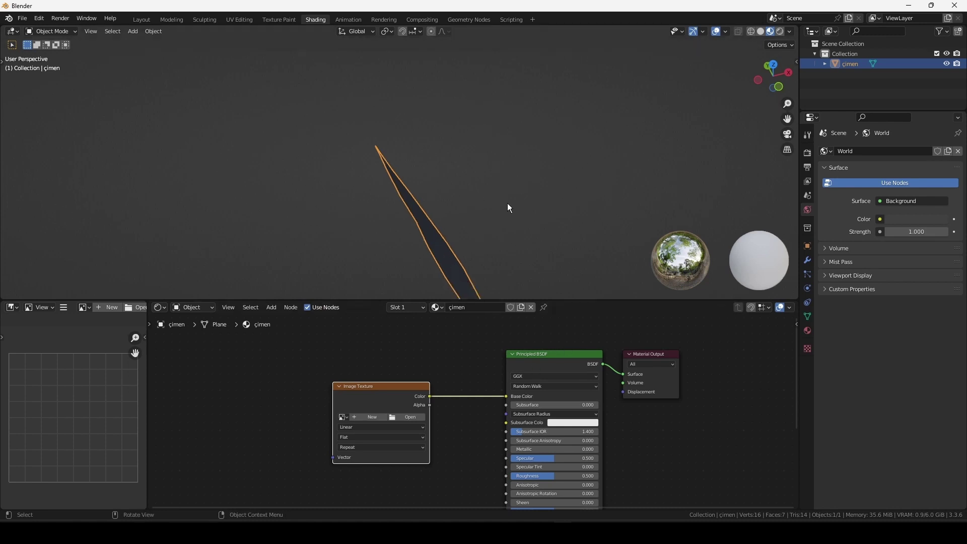
pyautogui.keyDown('shift'); pyautogui.moveTo(509, 207); pyautogui.dragTo(511, 159, button='middle'); pyautogui.keyUp('shift')
pyautogui.scroll(2, 418, 392)
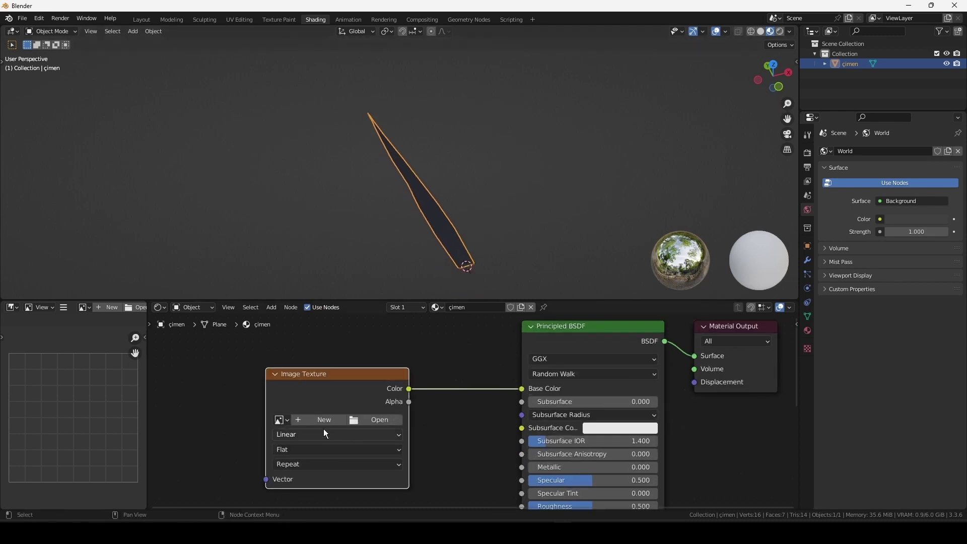
pyautogui.click(280, 421)
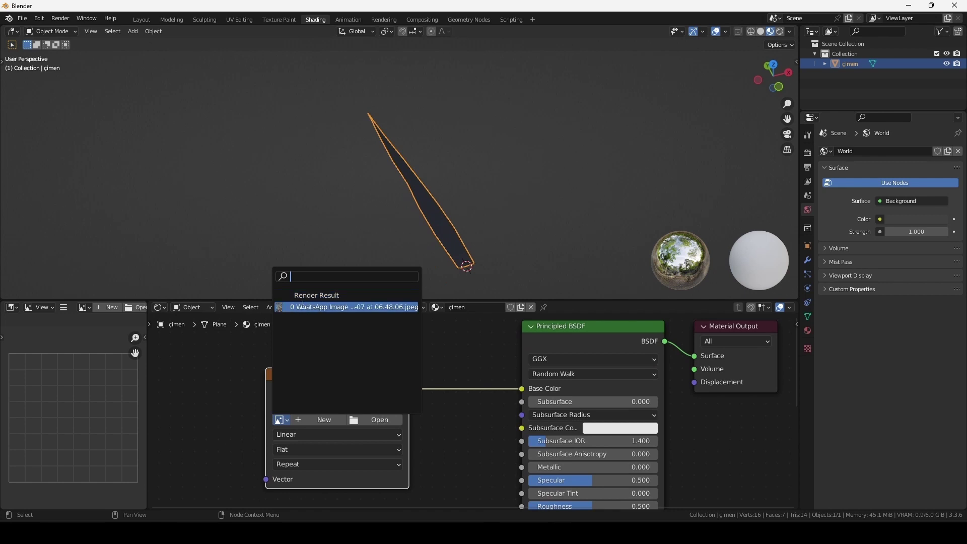
pyautogui.click(325, 307)
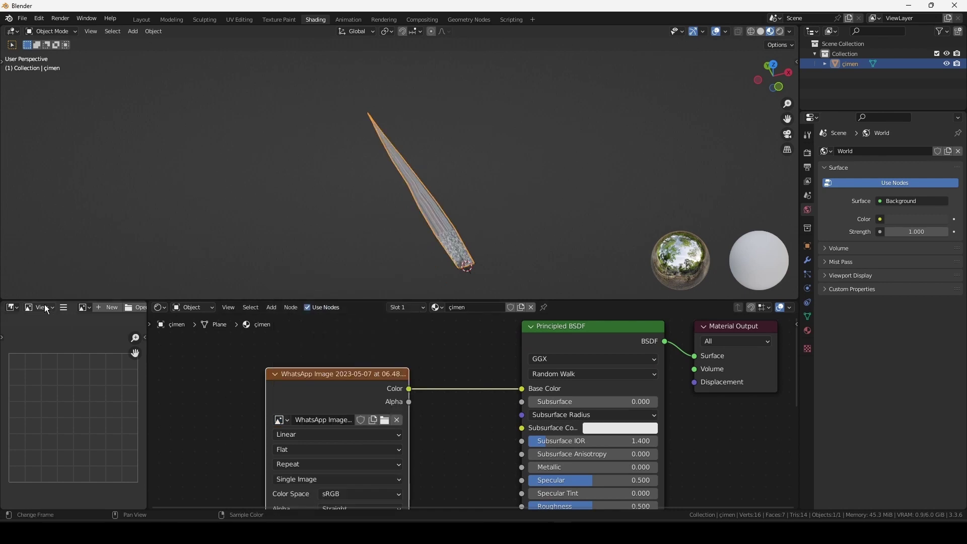
pyautogui.click(15, 311)
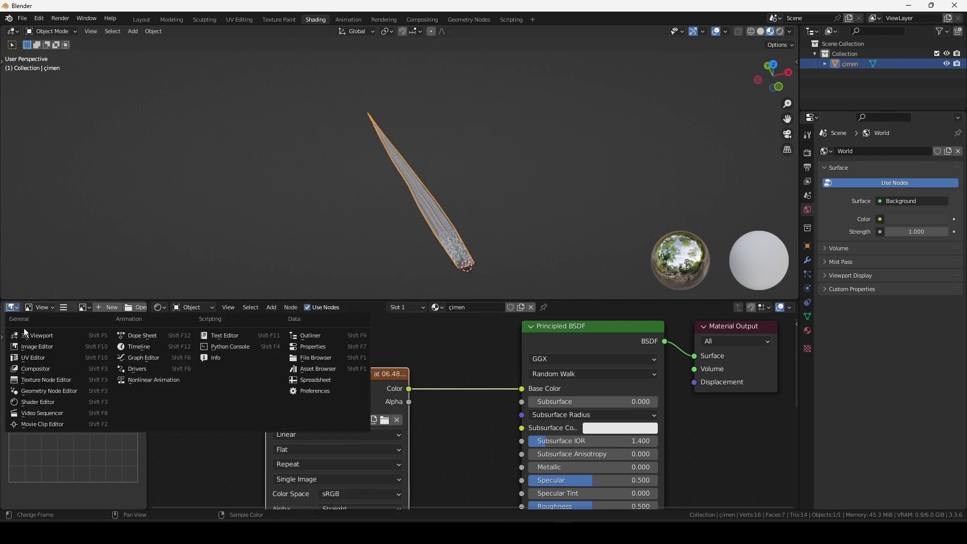
# Step: Turn the left editor into a UV Editor and inspect the textured grass blade
pyautogui.click(48, 362)
pyautogui.scroll(-3, 49, 367)
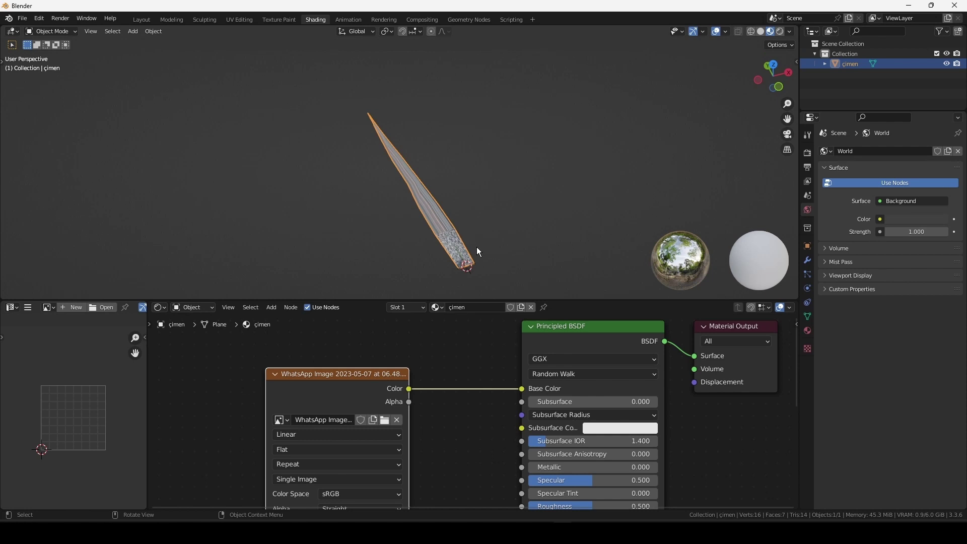
pyautogui.scroll(2, 477, 247)
pyautogui.scroll(3, 477, 247)
pyautogui.scroll(2, 476, 250)
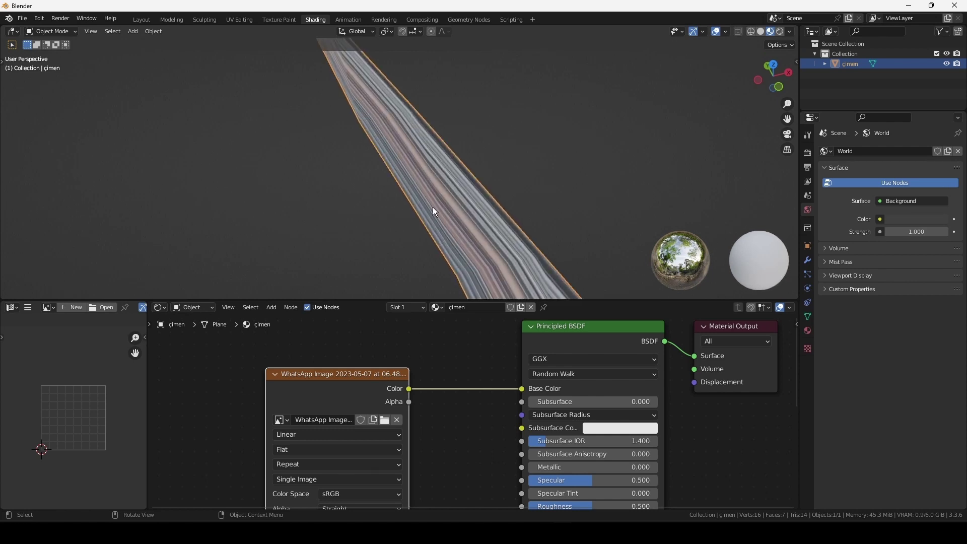
pyautogui.scroll(2, 433, 207)
pyautogui.moveTo(522, 245)
pyautogui.keyDown('shift'); pyautogui.mouseDown(button='middle')
pyautogui.moveTo(415, 102)
pyautogui.moveTo(316, 234)
pyautogui.moveTo(516, 222)
pyautogui.moveTo(452, 120)
pyautogui.moveTo(464, 213)
pyautogui.moveTo(458, 177)
pyautogui.moveTo(404, 210)
pyautogui.mouseUp(button='middle'); pyautogui.keyUp('shift')
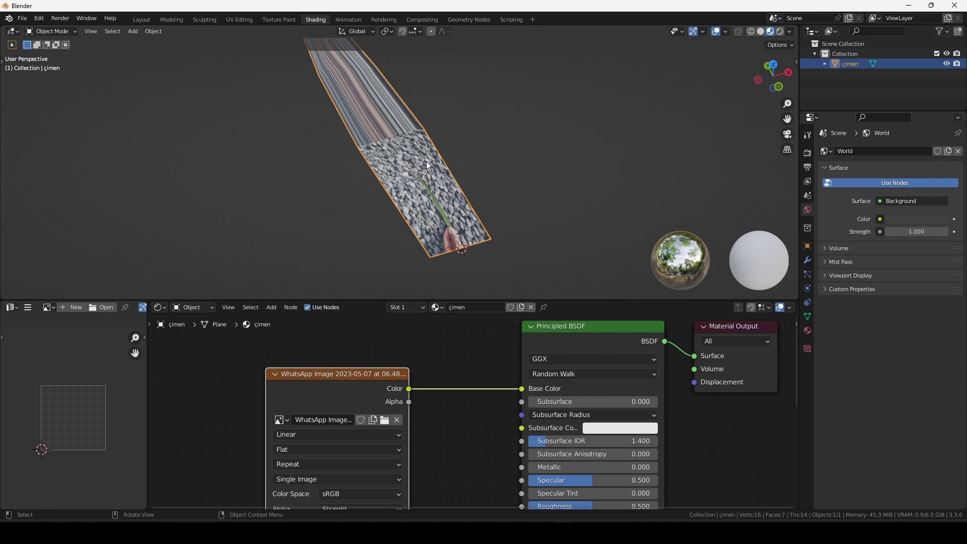
pyautogui.scroll(-4, 428, 161)
# Step: Switch to top view, center the blade, and enter Edit Mode
pyautogui.press('KP_7')
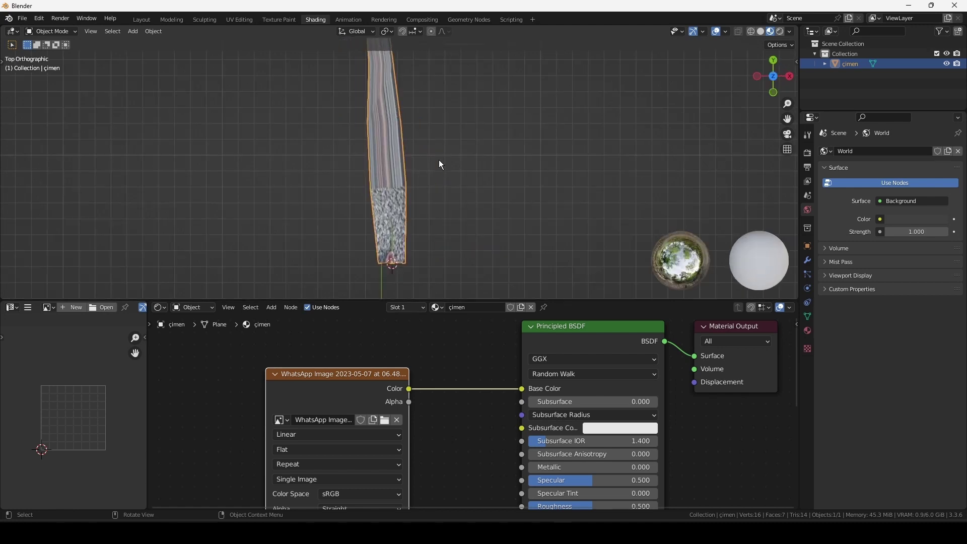
pyautogui.moveTo(389, 191)
pyautogui.keyDown('shift'); pyautogui.mouseDown(button='middle')
pyautogui.moveTo(426, 199)
pyautogui.moveTo(438, 224)
pyautogui.mouseUp(button='middle'); pyautogui.keyUp('shift')
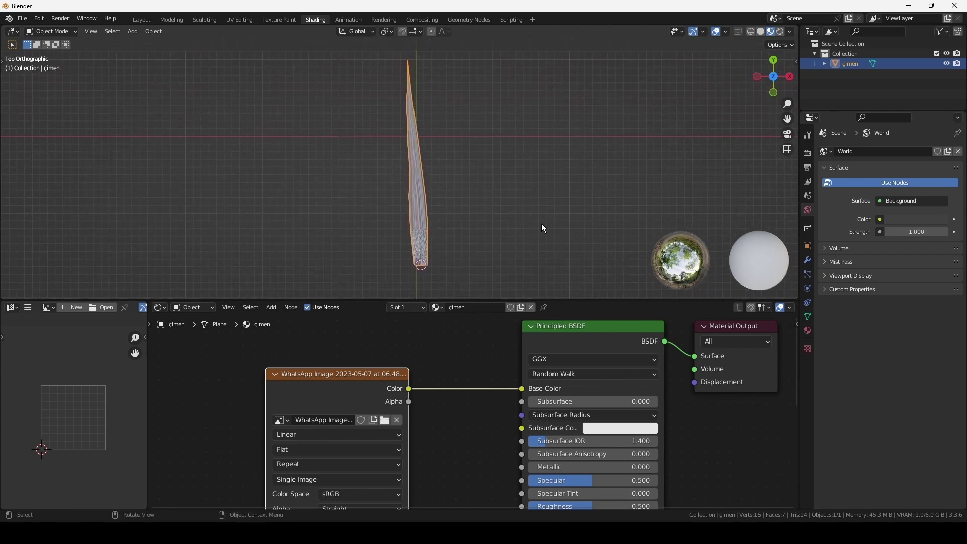
pyautogui.press('Tab')
# Step: Select all blade vertices, project UVs from view, and inspect the UV island maximized
pyautogui.press('a')
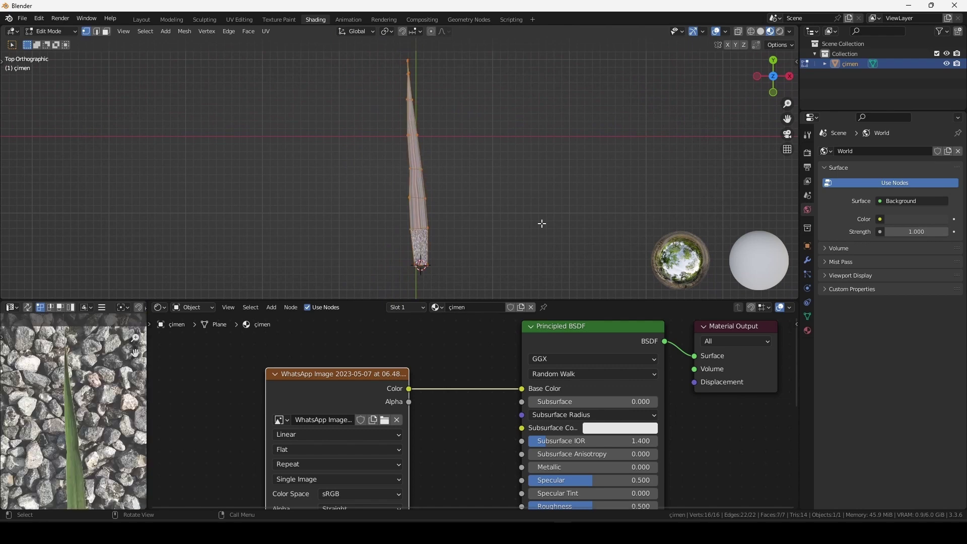
pyautogui.scroll(-3, 118, 405)
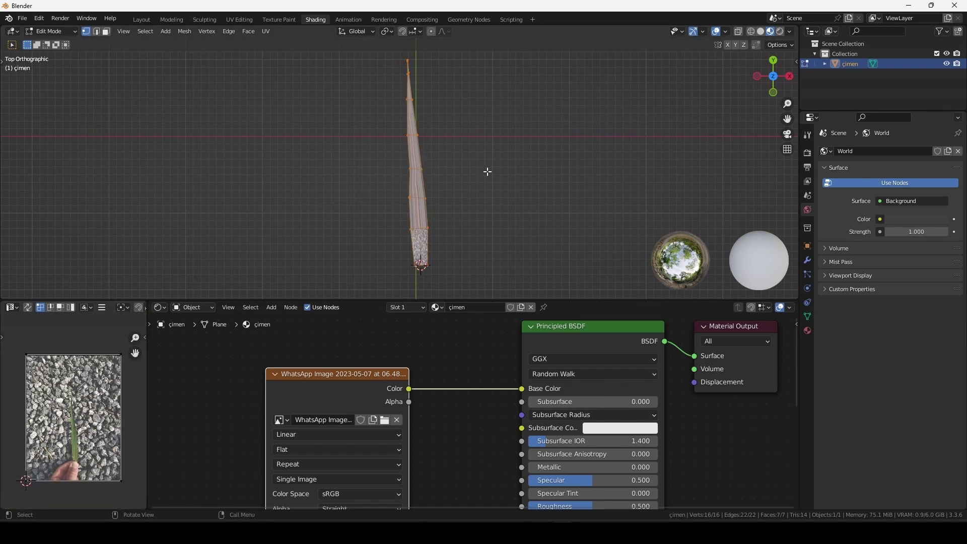
pyautogui.press('u')
pyautogui.press('u')
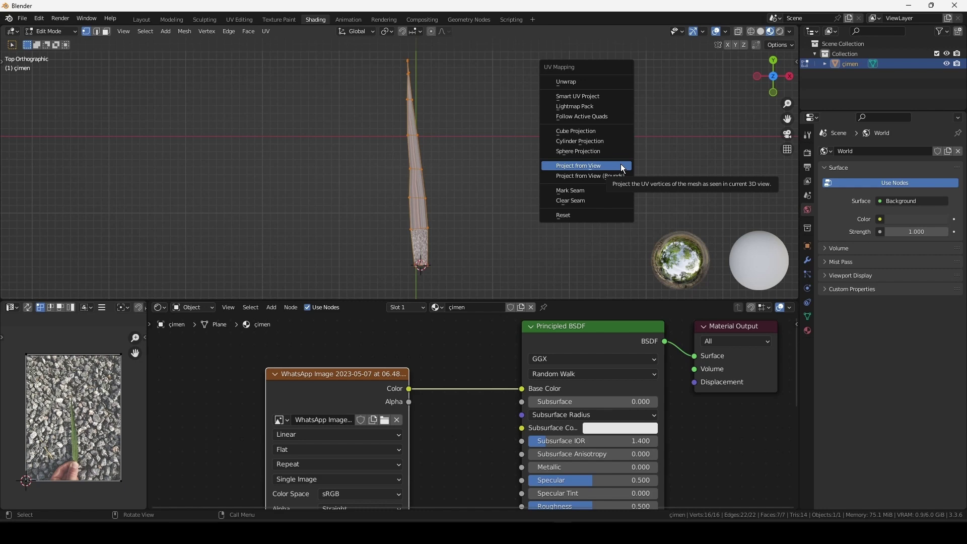
pyautogui.click(623, 165)
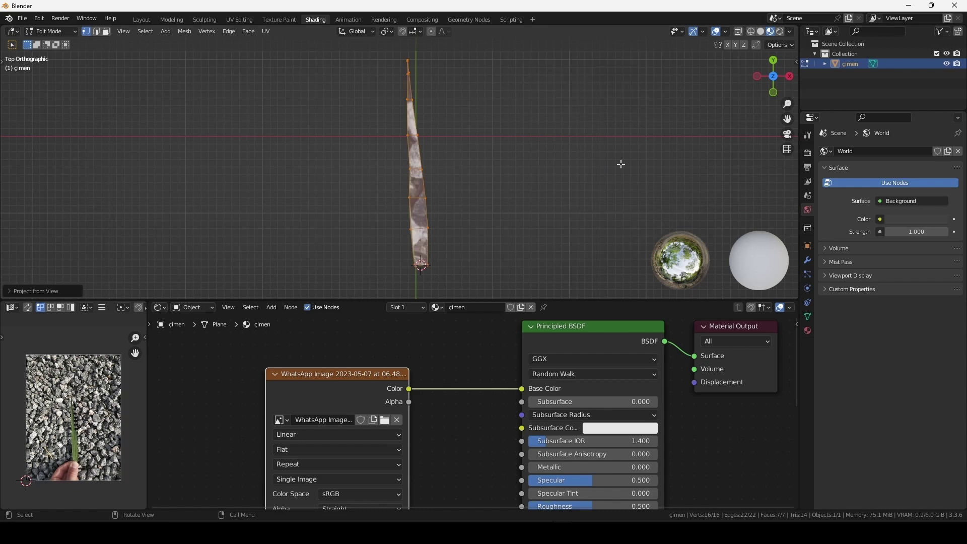
pyautogui.scroll(4, 104, 446)
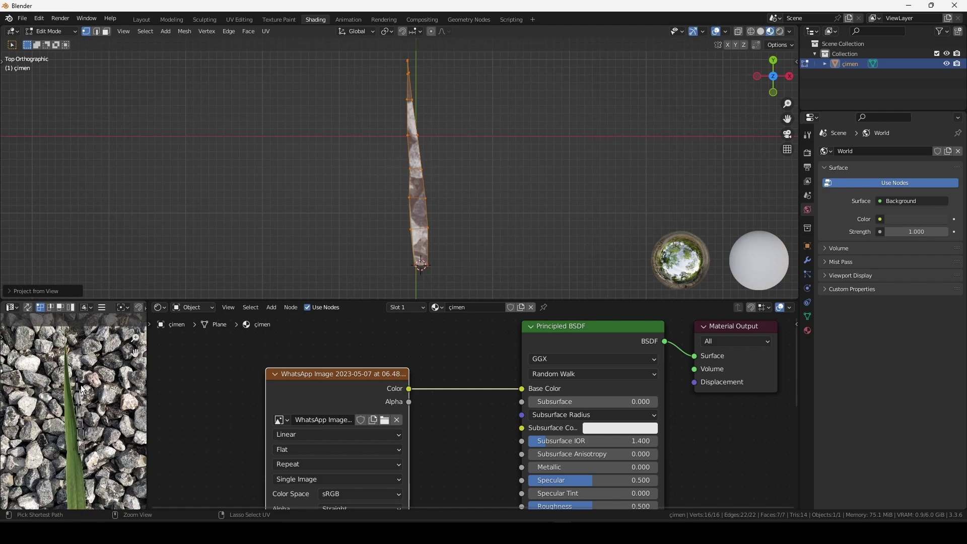
pyautogui.hotkey('ctrl', 'space')
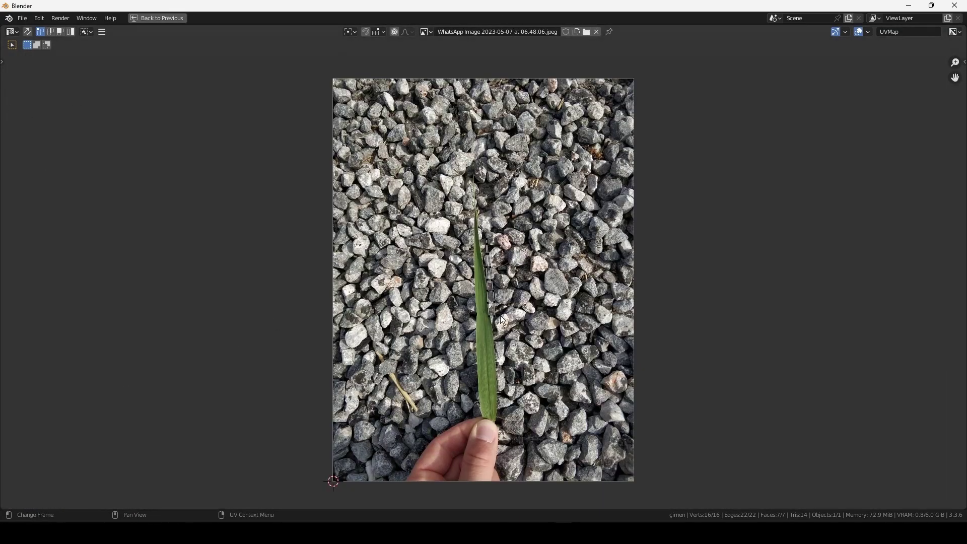
pyautogui.scroll(4, 503, 320)
pyautogui.moveTo(476, 151); pyautogui.dragTo(548, 394)
pyautogui.hotkey('ctrl', 'space')
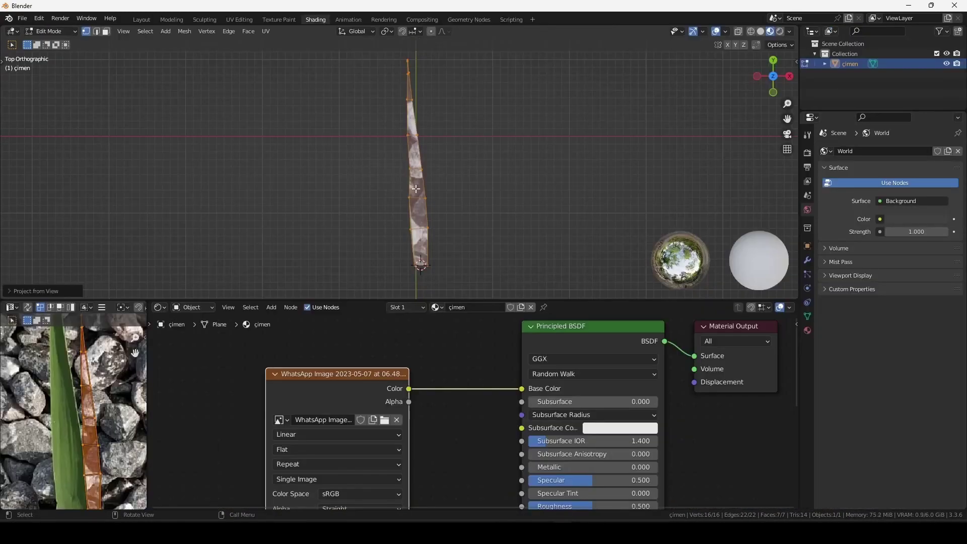
# Step: Re-project the UVs from a perspective view, then again from the top view
pyautogui.scroll(-2, 103, 394)
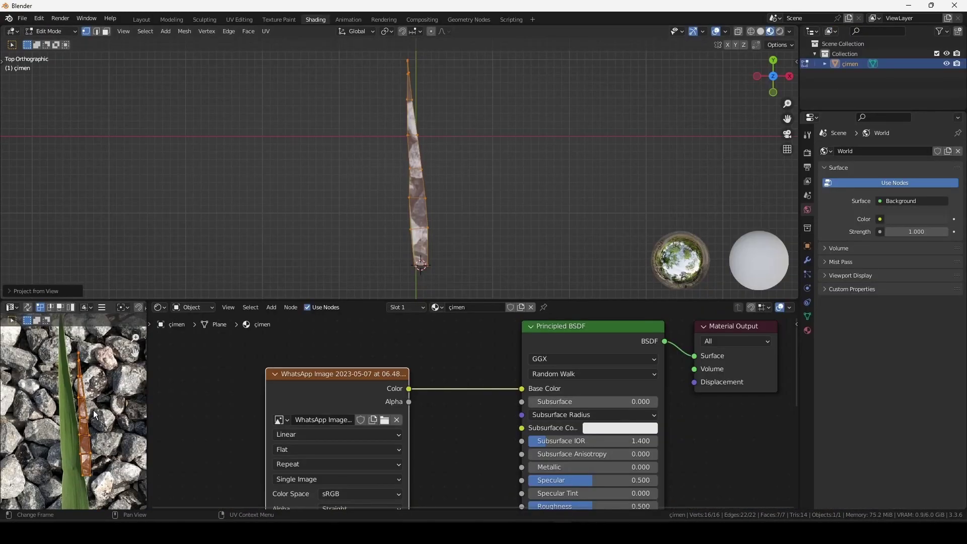
pyautogui.moveTo(504, 166); pyautogui.dragTo(546, 111, button='middle')
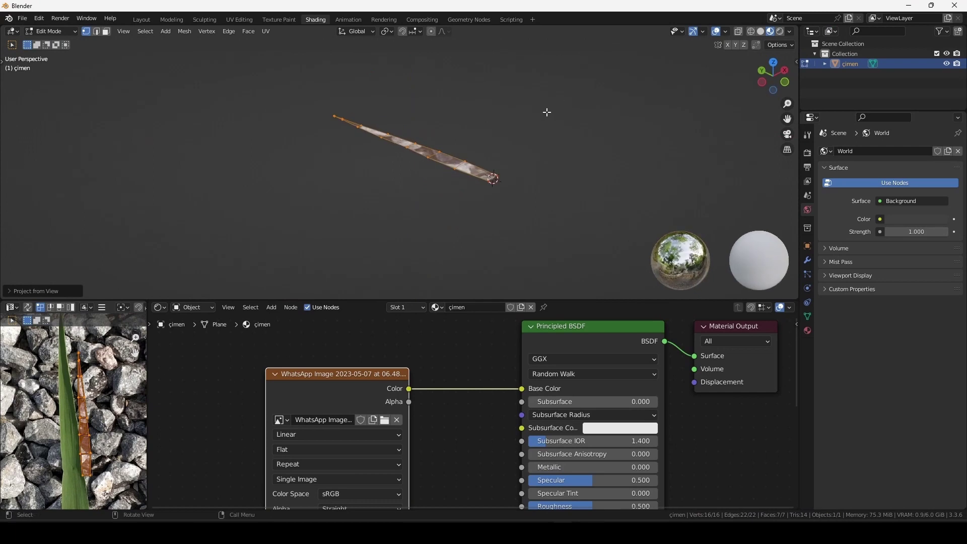
pyautogui.press('u')
pyautogui.click(548, 128)
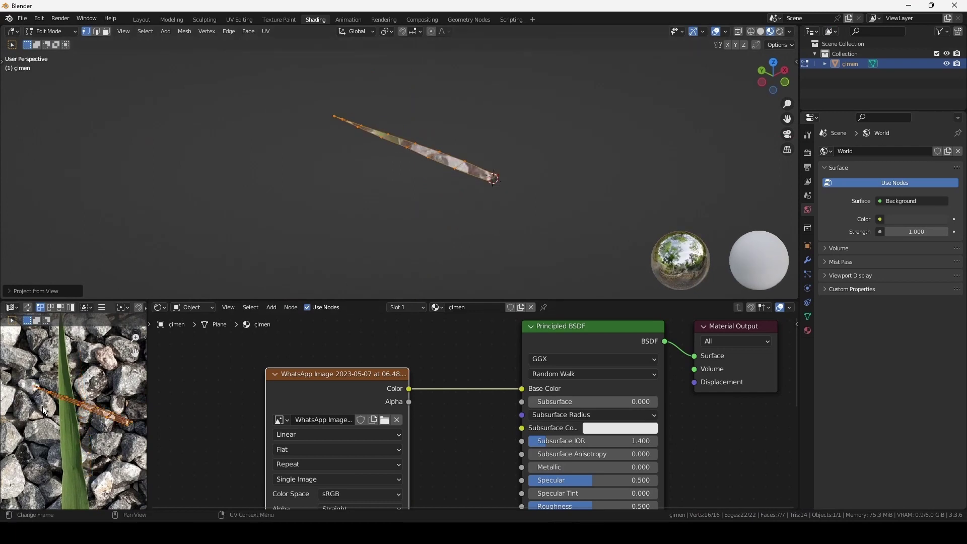
pyautogui.press('b')
pyautogui.moveTo(55, 390); pyautogui.dragTo(133, 455)
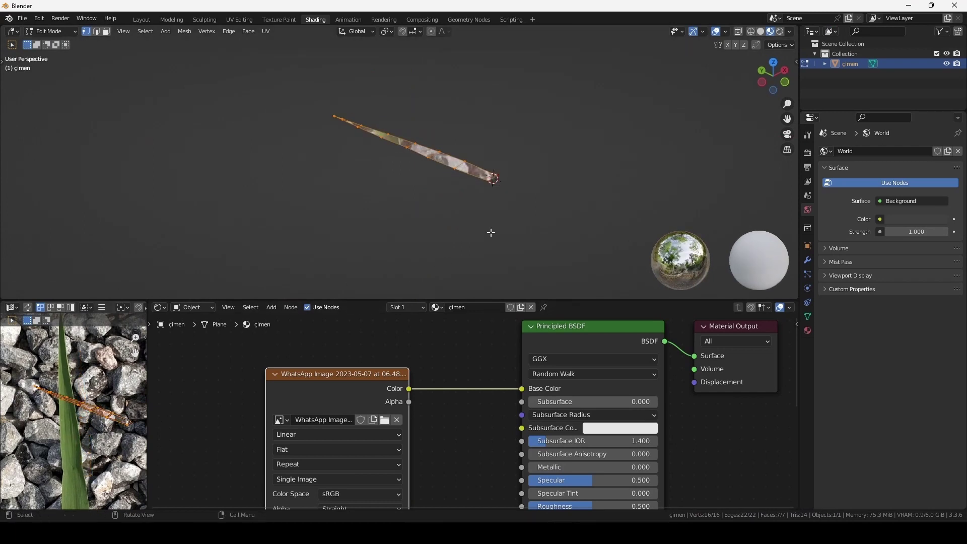
pyautogui.press('KP_7')
pyautogui.press('u')
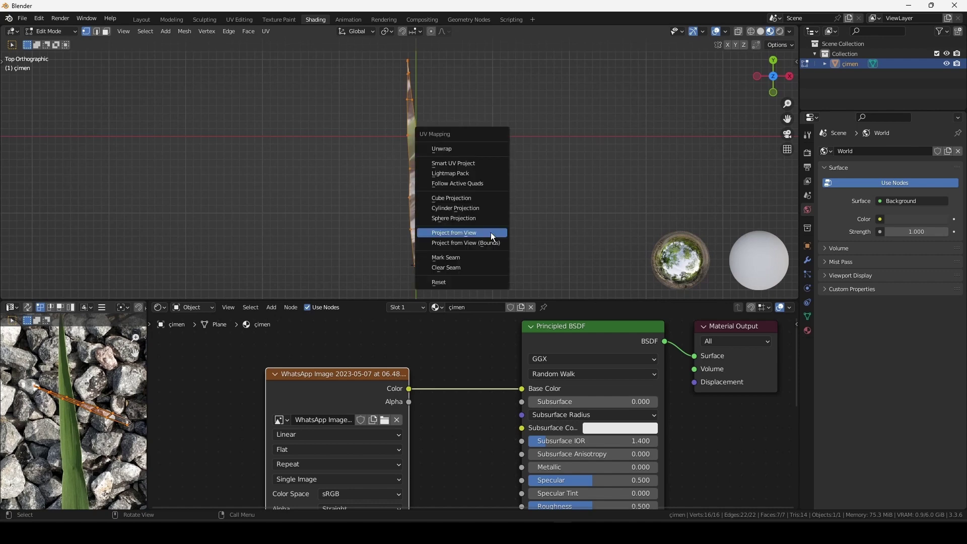
pyautogui.click(492, 236)
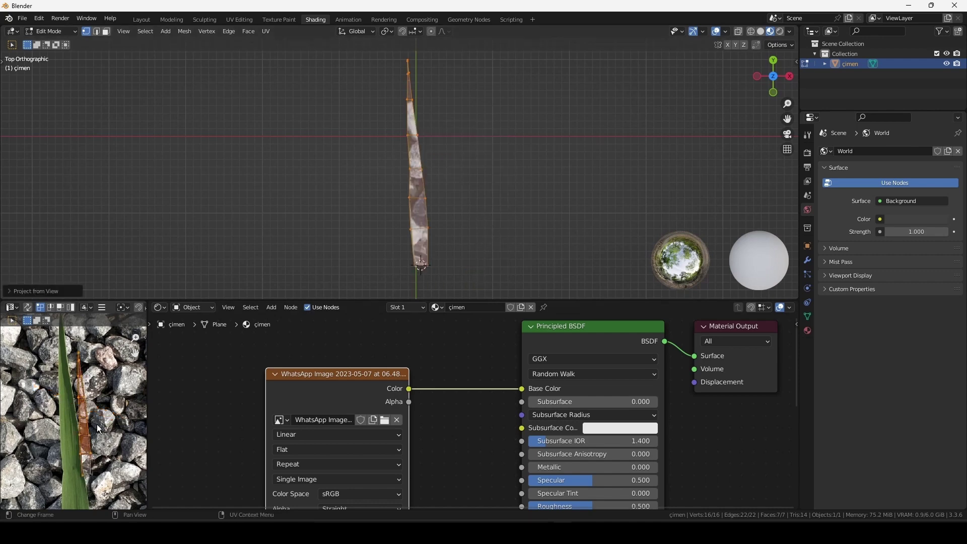
# Step: Shift the blade's UV island left across the photo in two moves
pyautogui.press('ctrl')
pyautogui.hotkey('ctrl', 'space')
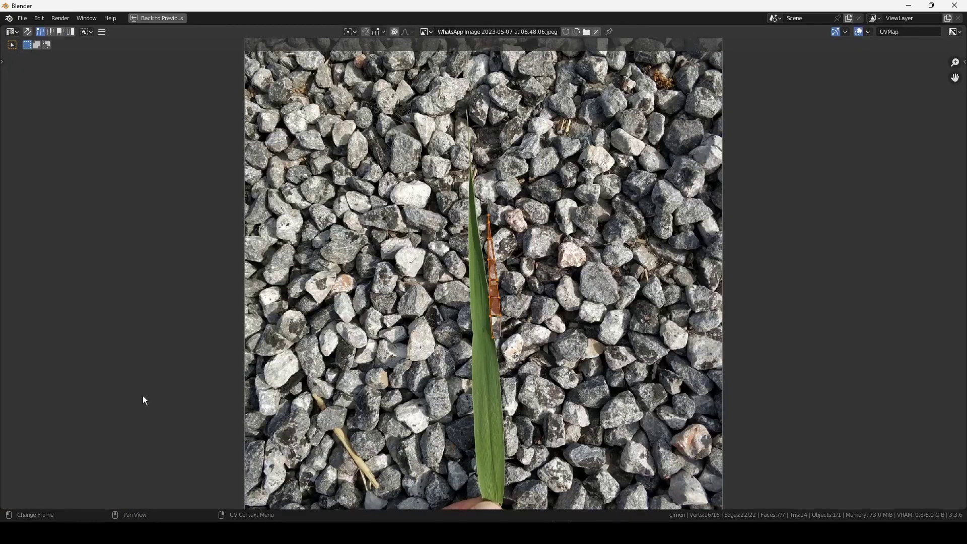
pyautogui.hotkey('ctrl', 'space')
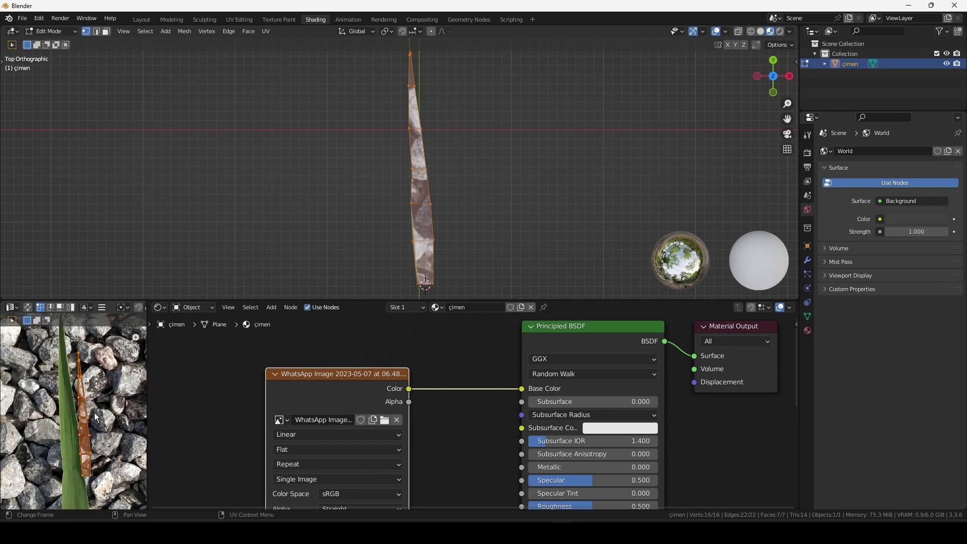
pyautogui.scroll(-1, 92, 425)
pyautogui.scroll(-2, 92, 425)
pyautogui.press('g')
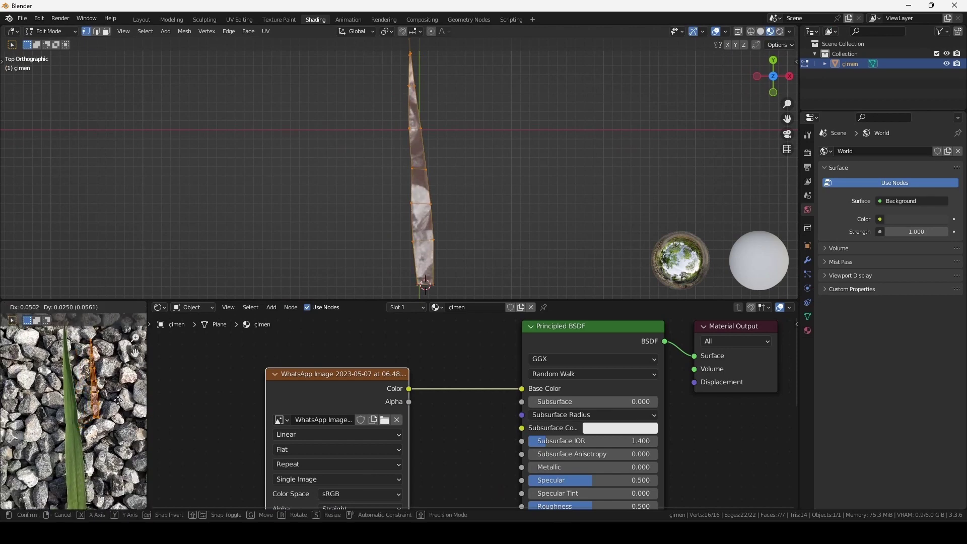
pyautogui.click(106, 400)
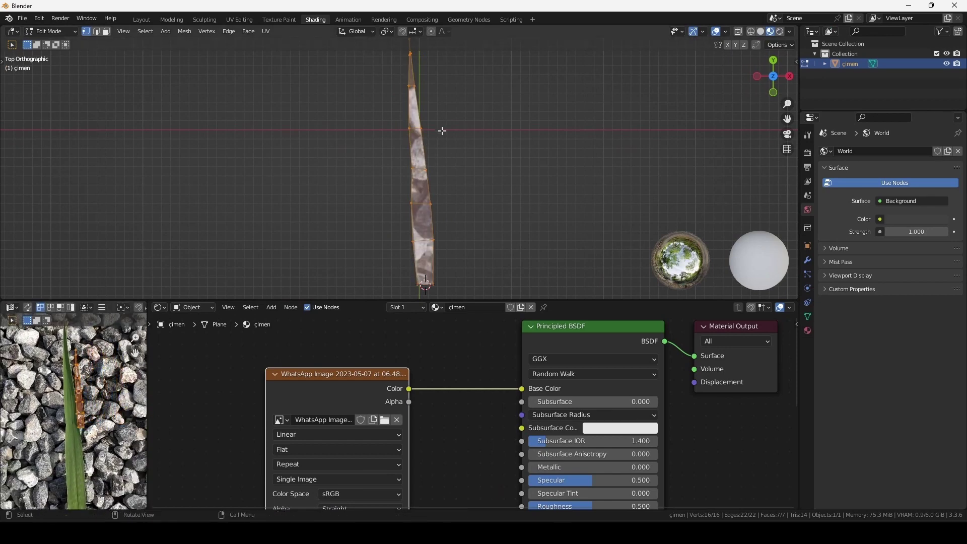
pyautogui.scroll(-1, 442, 131)
pyautogui.scroll(-1, 440, 143)
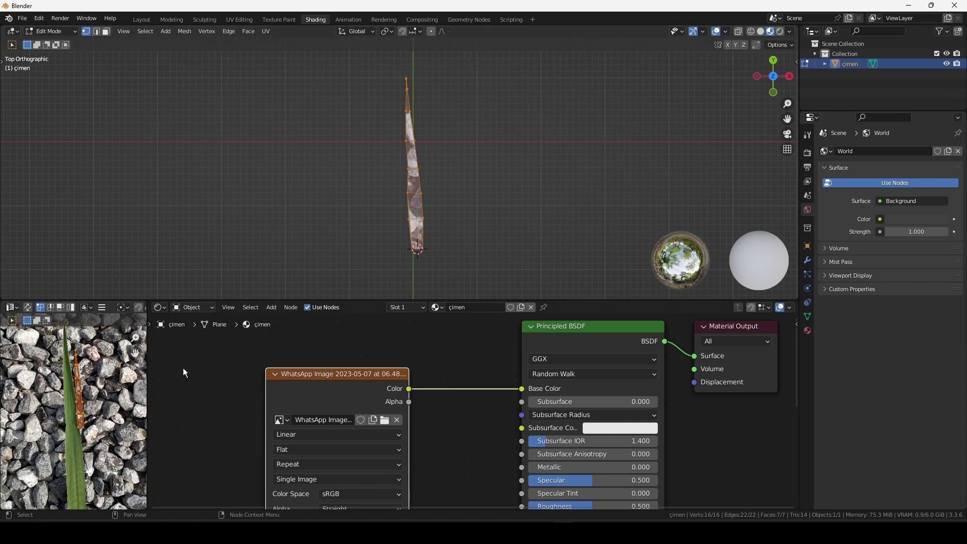
pyautogui.press('g')
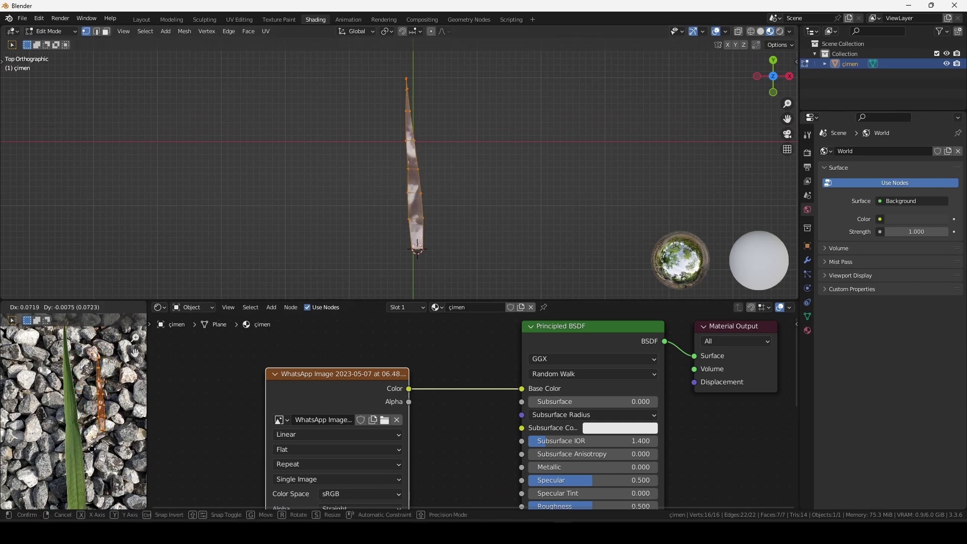
pyautogui.click(70, 482)
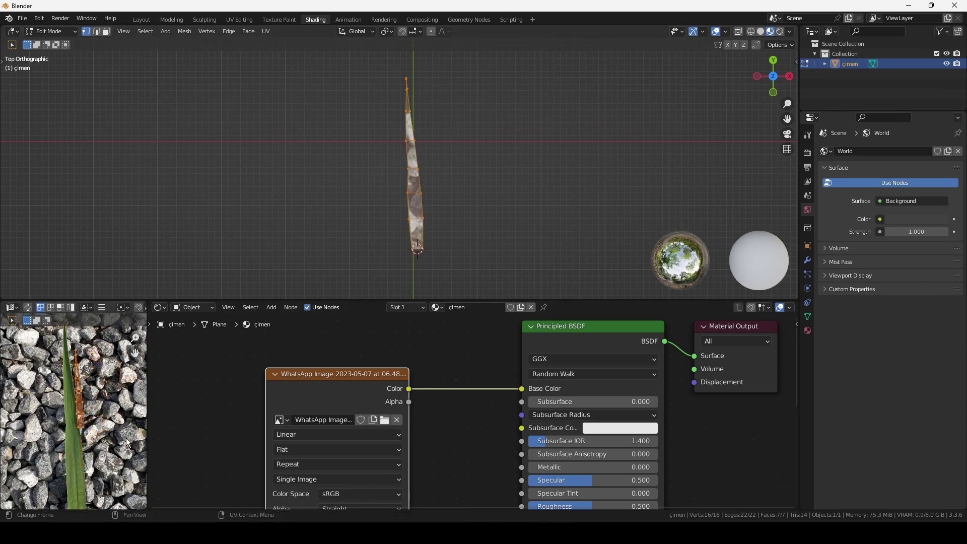
# Step: In the maximized UV editor, scale and move the island onto the leaf to fit its width
pyautogui.hotkey('ctrl', 'space')
pyautogui.scroll(2, 574, 280)
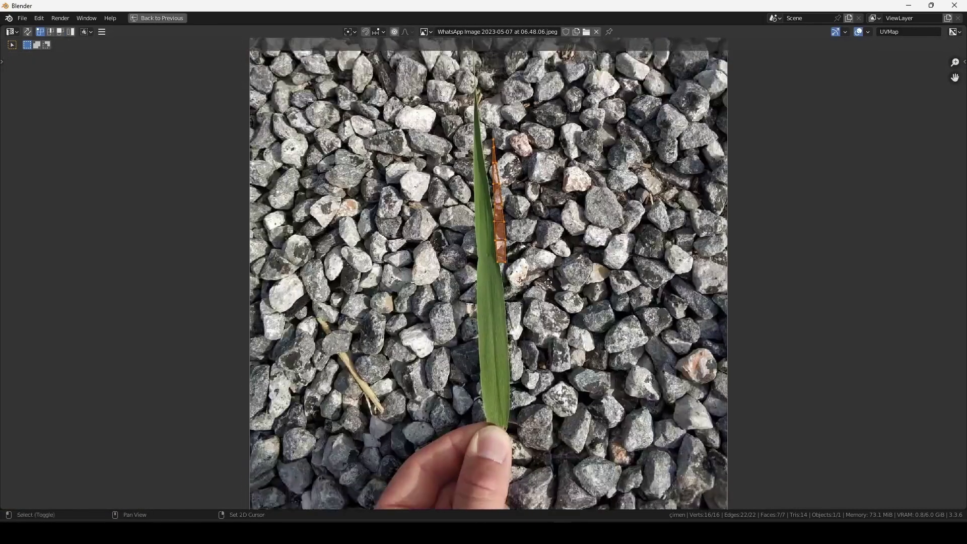
pyautogui.press('s')
pyautogui.click(574, 280)
pyautogui.press('g')
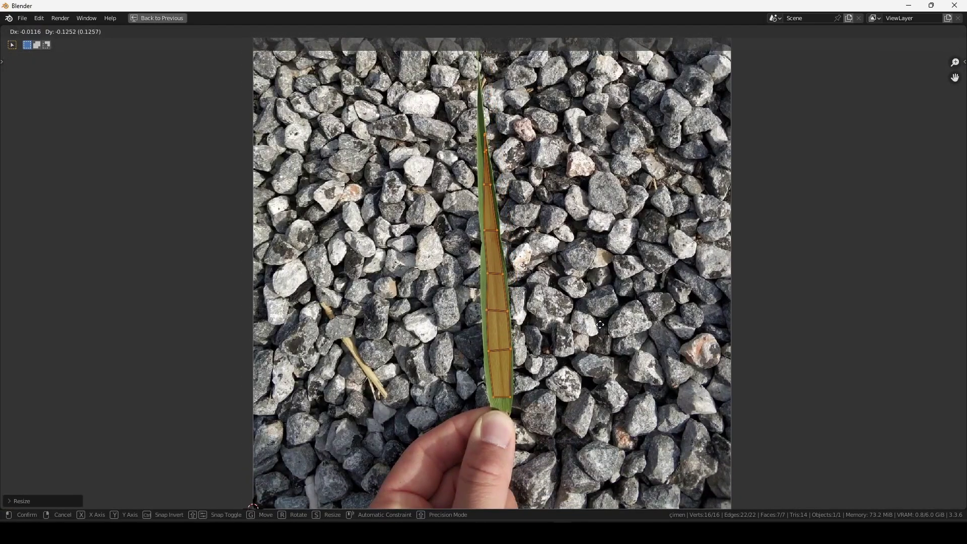
pyautogui.click(589, 317)
pyautogui.moveTo(588, 316); pyautogui.dragTo(573, 284, button='middle')
pyautogui.scroll(4, 573, 284)
pyautogui.press('s')
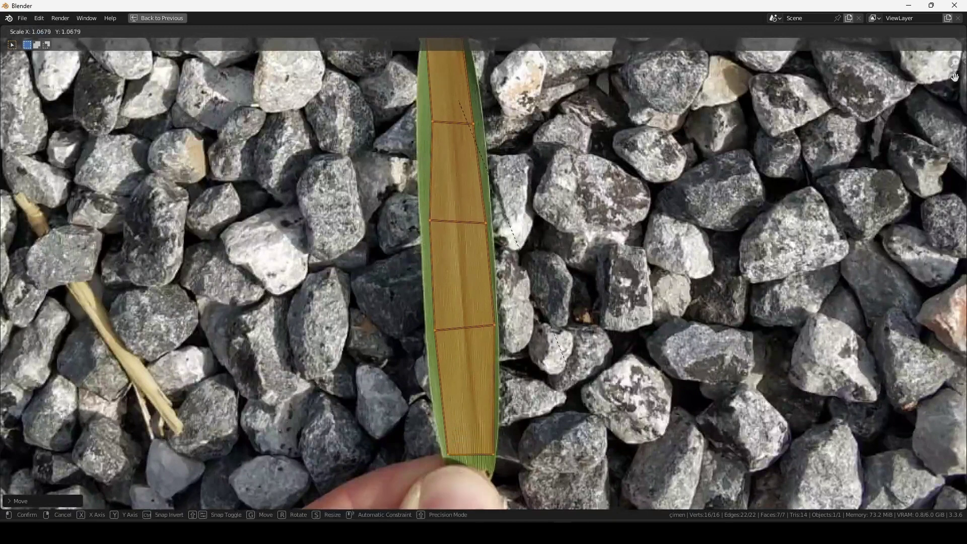
pyautogui.click(593, 419)
pyautogui.press('g')
pyautogui.click(591, 395)
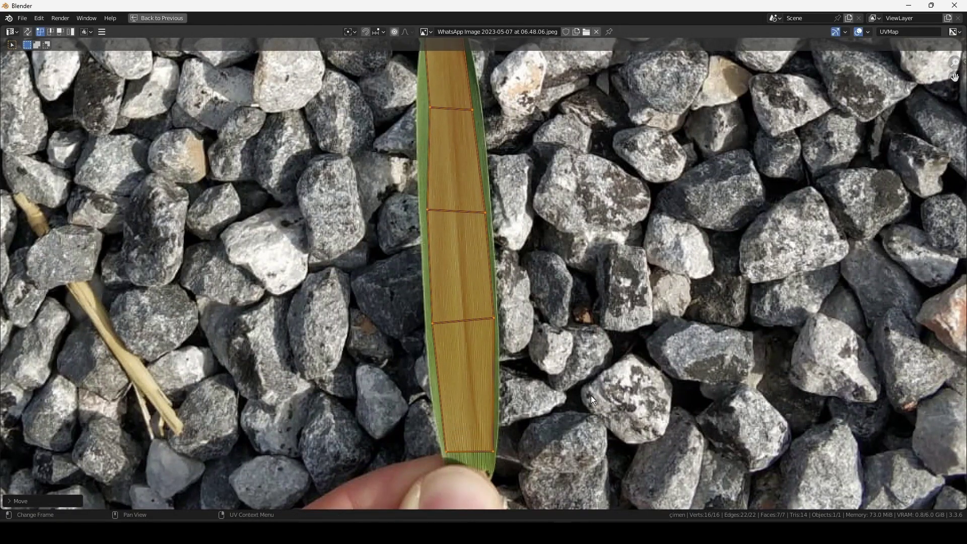
pyautogui.press('s')
pyautogui.click(539, 395)
# Step: Reposition and resize the UV island further along the leaf
pyautogui.scroll(-3, 539, 395)
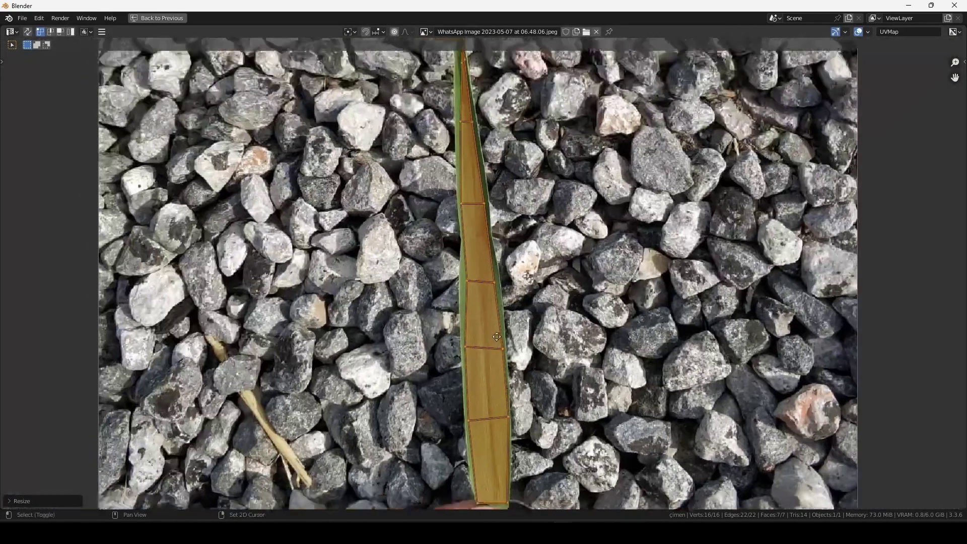
pyautogui.moveTo(527, 219); pyautogui.dragTo(531, 255, button='middle')
pyautogui.scroll(2, 506, 252)
pyautogui.scroll(2, 497, 204)
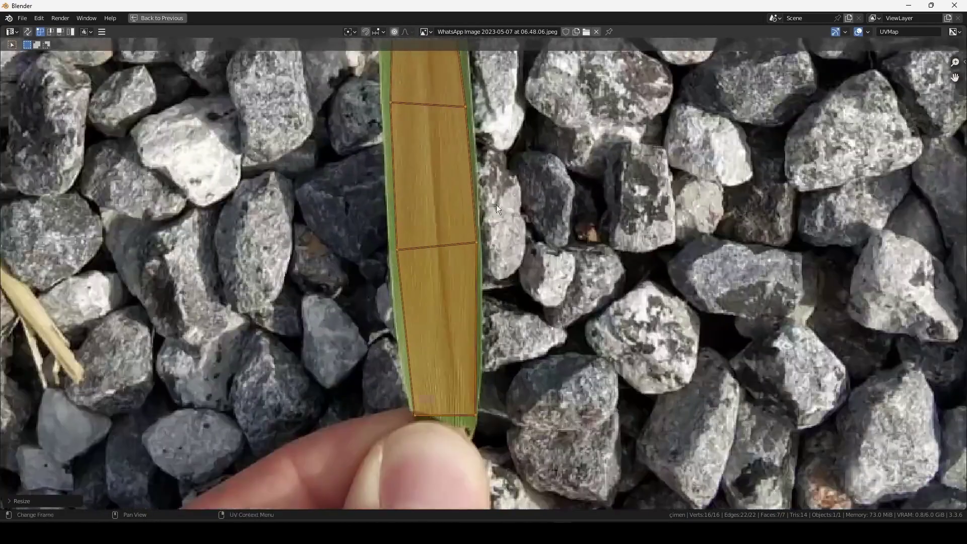
pyautogui.press('g')
pyautogui.click(527, 385)
pyautogui.press('s')
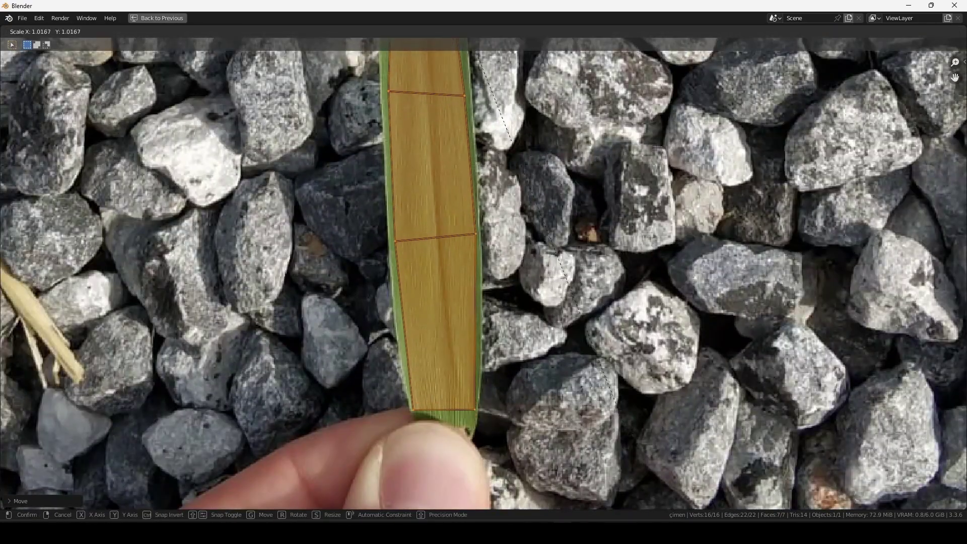
pyautogui.click(730, 470)
pyautogui.scroll(-2, 612, 301)
pyautogui.scroll(-2, 569, 356)
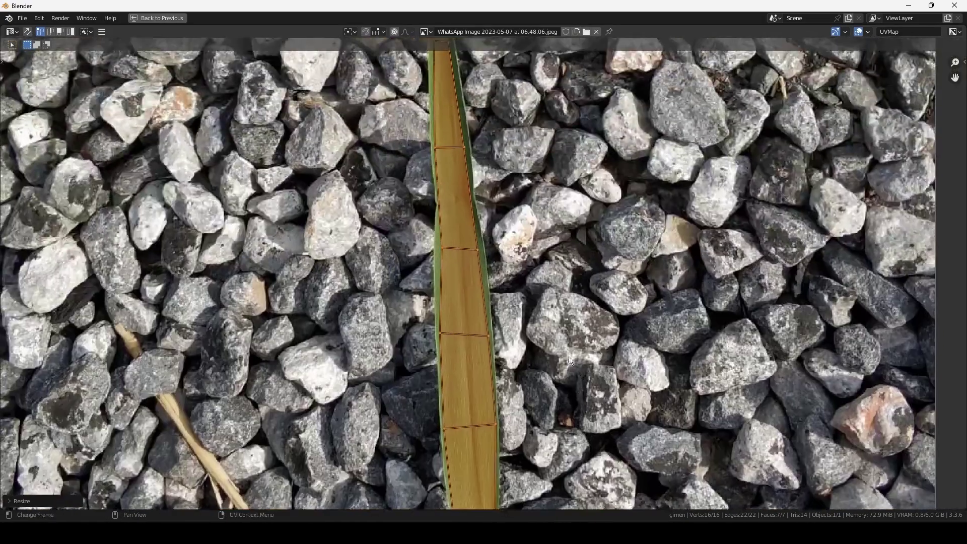
pyautogui.scroll(3, 514, 302)
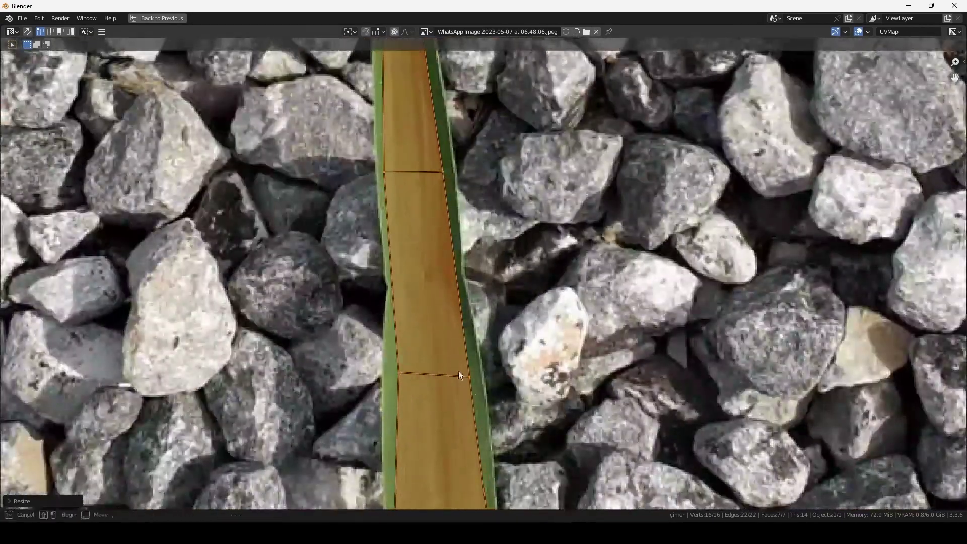
pyautogui.moveTo(494, 307); pyautogui.dragTo(504, 192, button='middle')
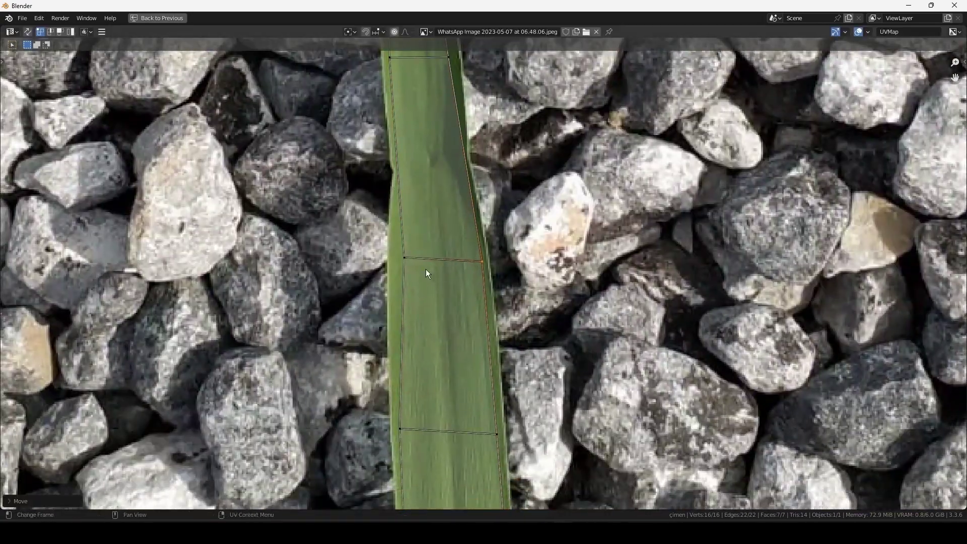
# Step: Select the UV tip vertices and move them up onto the leaf's tip, then view the whole photo
pyautogui.press('g')
pyautogui.scroll(-3, 403, 221)
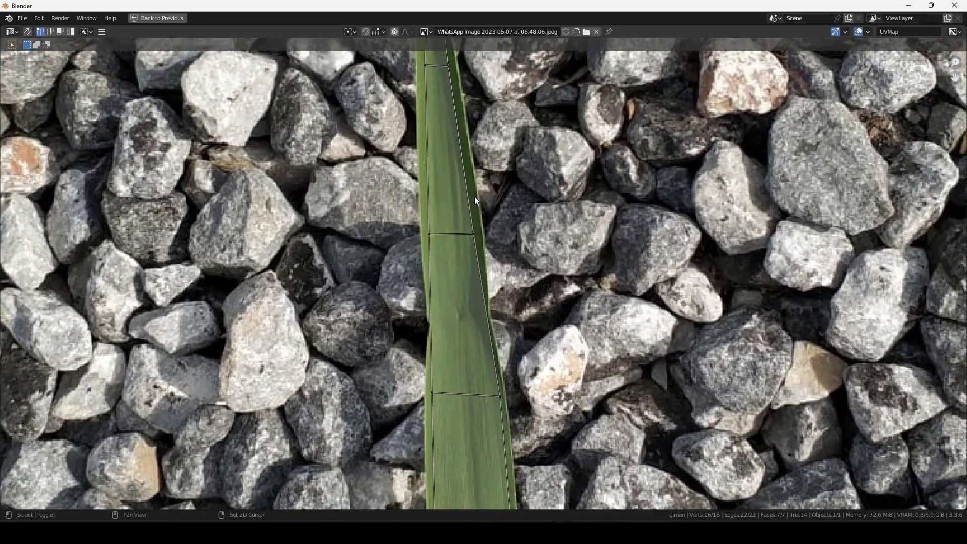
pyautogui.moveTo(474, 197); pyautogui.dragTo(491, 325, button='middle')
pyautogui.click(441, 202)
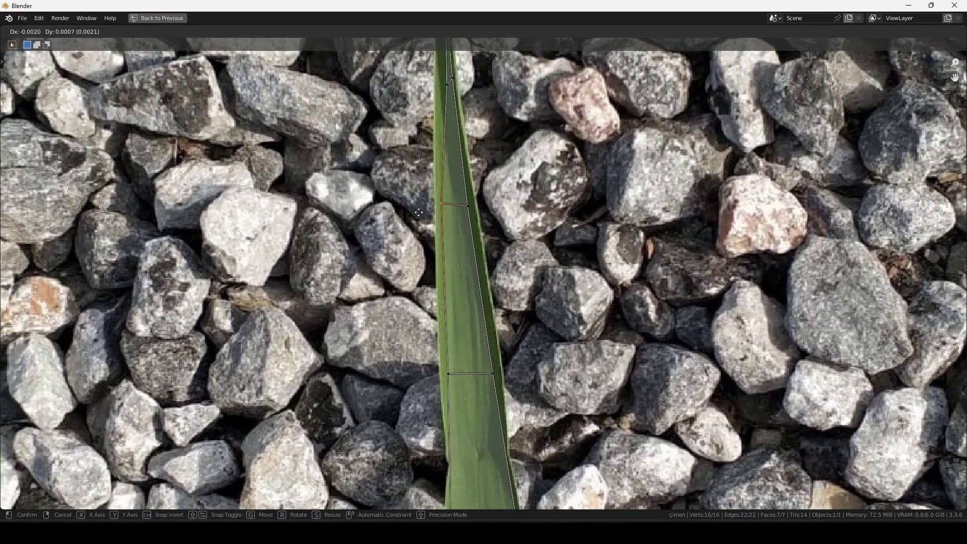
pyautogui.moveTo(452, 188); pyautogui.dragTo(482, 216)
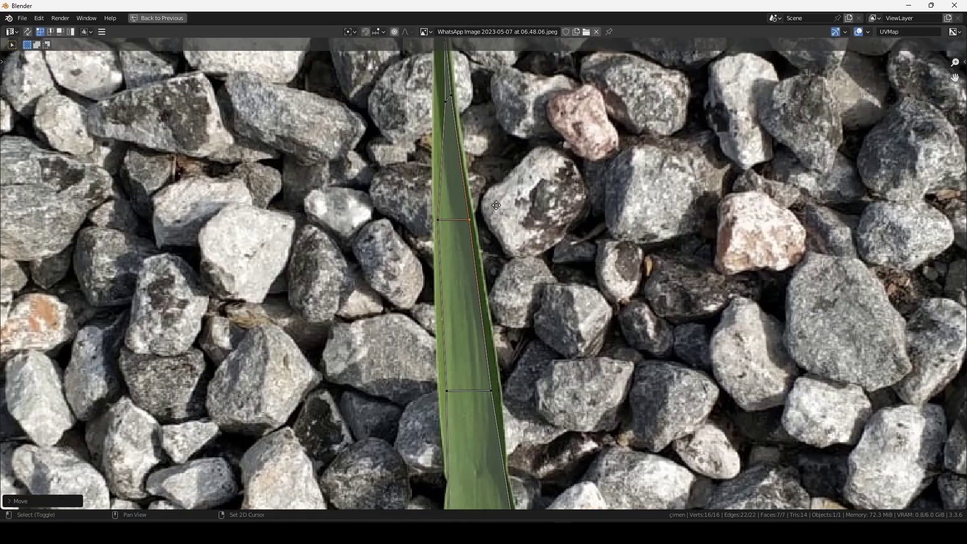
pyautogui.moveTo(460, 230); pyautogui.dragTo(456, 263, button='middle')
pyautogui.scroll(5, 456, 263)
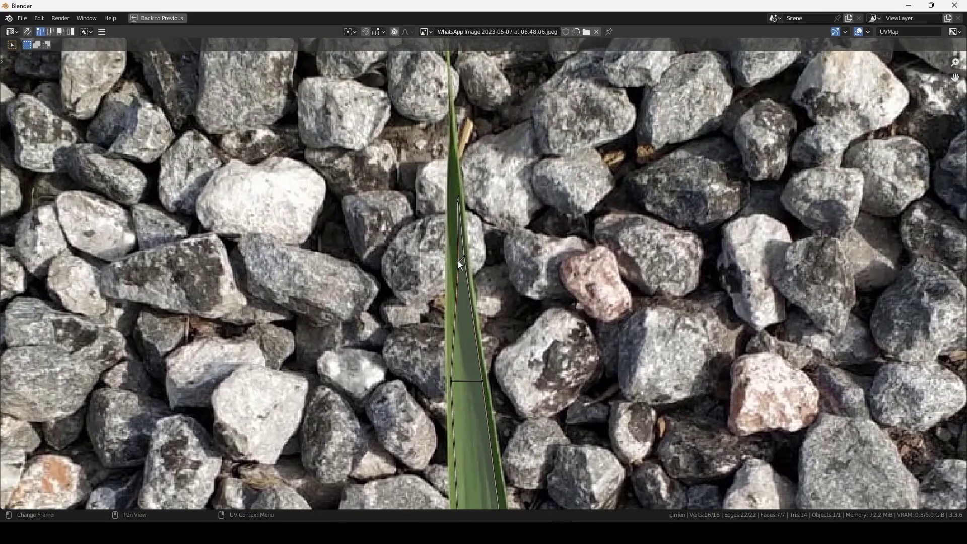
pyautogui.press('g')
pyautogui.click(352, 190)
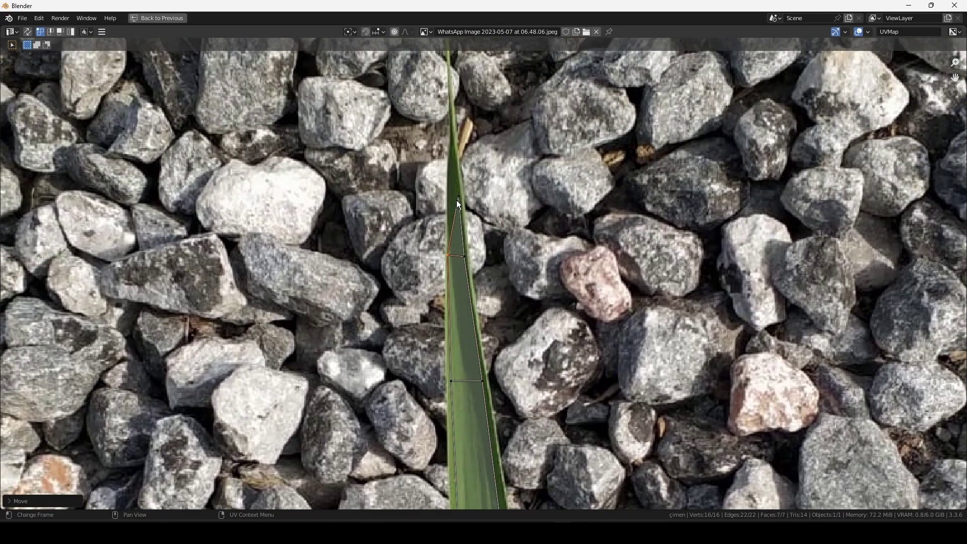
pyautogui.moveTo(456, 200); pyautogui.dragTo(458, 290, button='middle')
pyautogui.press('g')
pyautogui.click(458, 290)
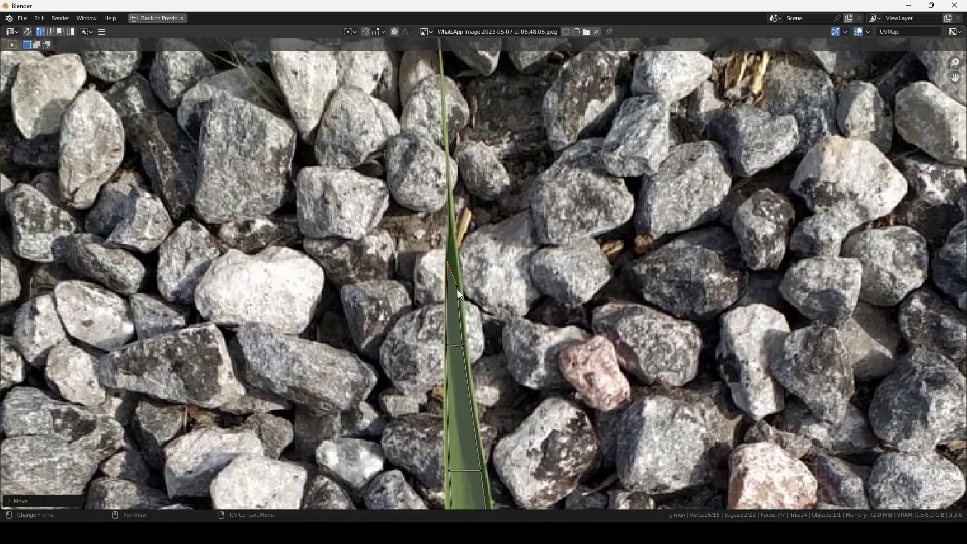
pyautogui.press('g')
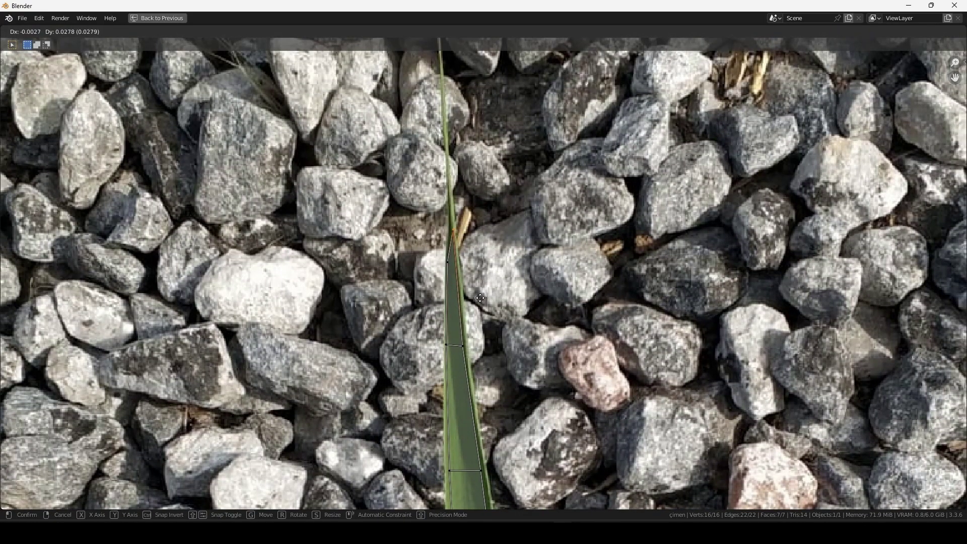
pyautogui.click(480, 298)
pyautogui.press('Home')
# Step: Restore the Shading layout in Object Mode and orbit around the textured blade
pyautogui.hotkey('ctrl', 'space')
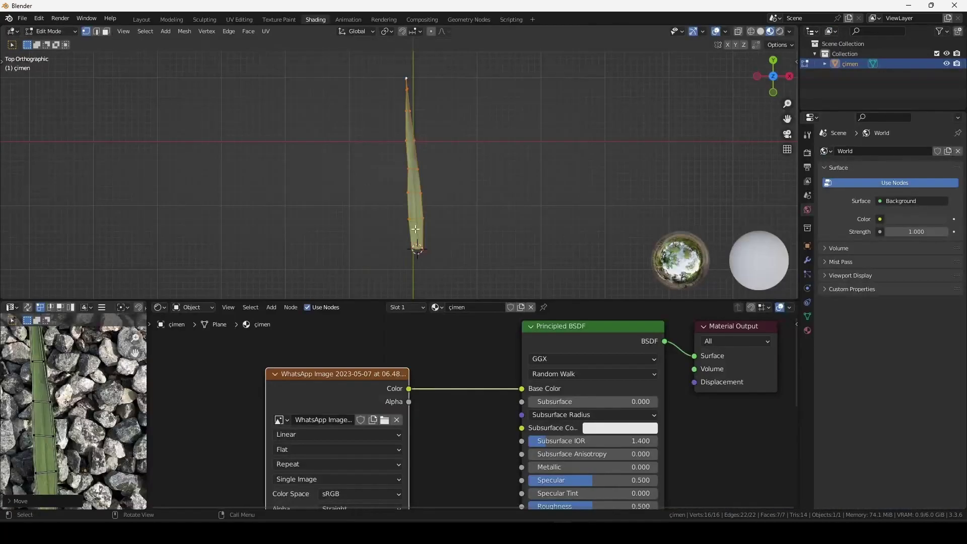
pyautogui.press('Tab')
pyautogui.moveTo(450, 250)
pyautogui.mouseDown(button='middle')
pyautogui.moveTo(475, 176)
pyautogui.moveTo(484, 175)
pyautogui.mouseUp(button='middle')
pyautogui.hotkey('alt', 'a')
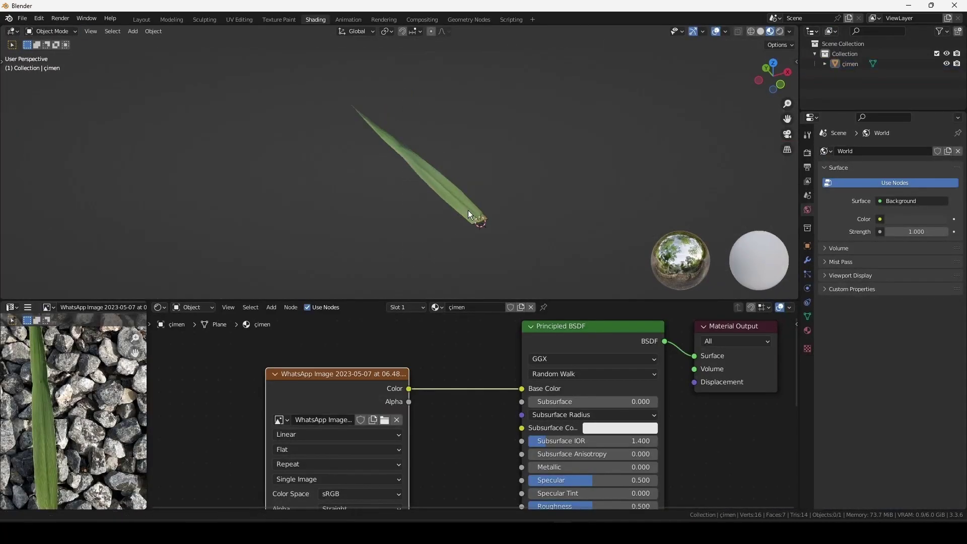
pyautogui.moveTo(468, 210)
pyautogui.mouseDown(button='middle')
pyautogui.moveTo(460, 223)
pyautogui.moveTo(498, 211)
pyautogui.mouseUp(button='middle')
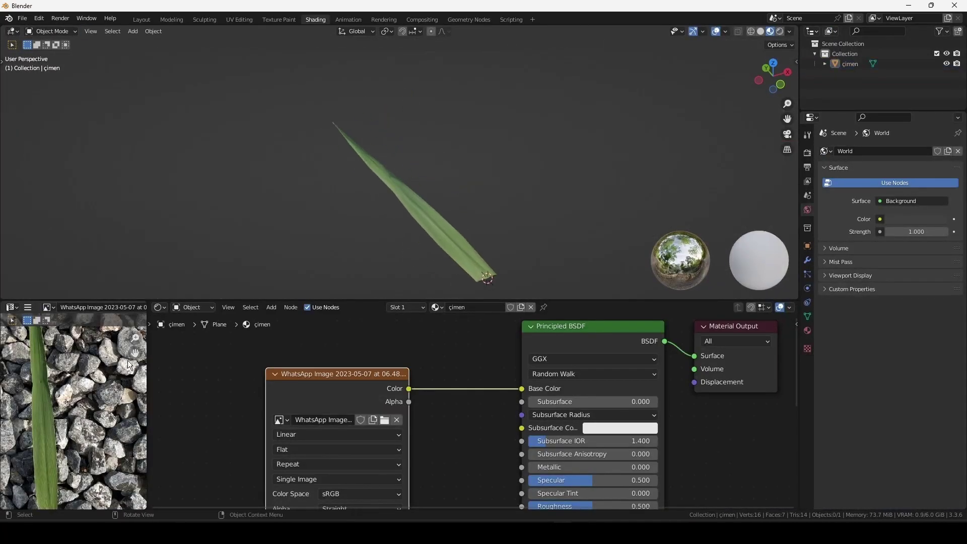
pyautogui.click(417, 202)
pyautogui.moveTo(524, 182)
pyautogui.mouseDown(button='middle')
pyautogui.moveTo(557, 209)
pyautogui.moveTo(583, 210)
pyautogui.moveTo(546, 183)
pyautogui.moveTo(555, 164)
pyautogui.mouseUp(button='middle')
pyautogui.click(543, 195)
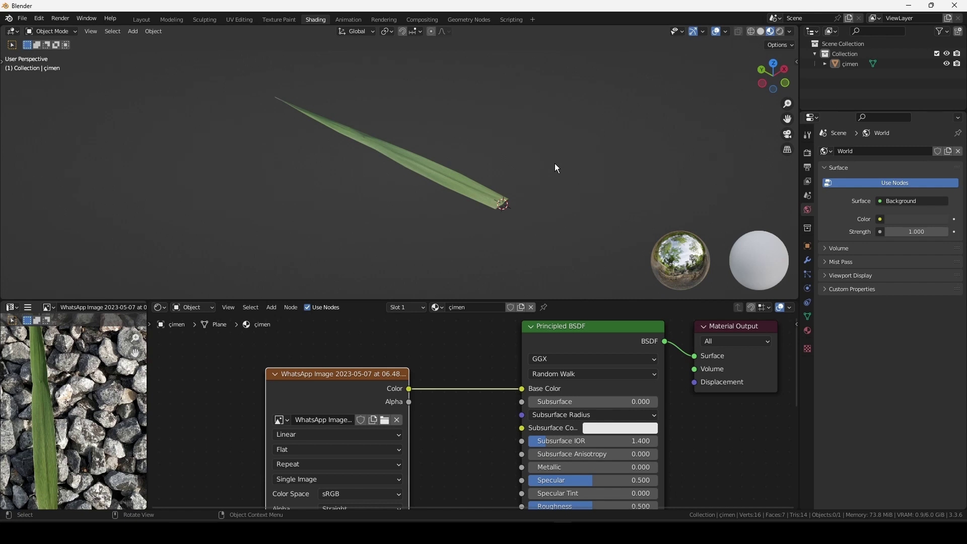
# Step: Box-select the material nodes, leaving only Material Output selected
pyautogui.scroll(-2, 425, 405)
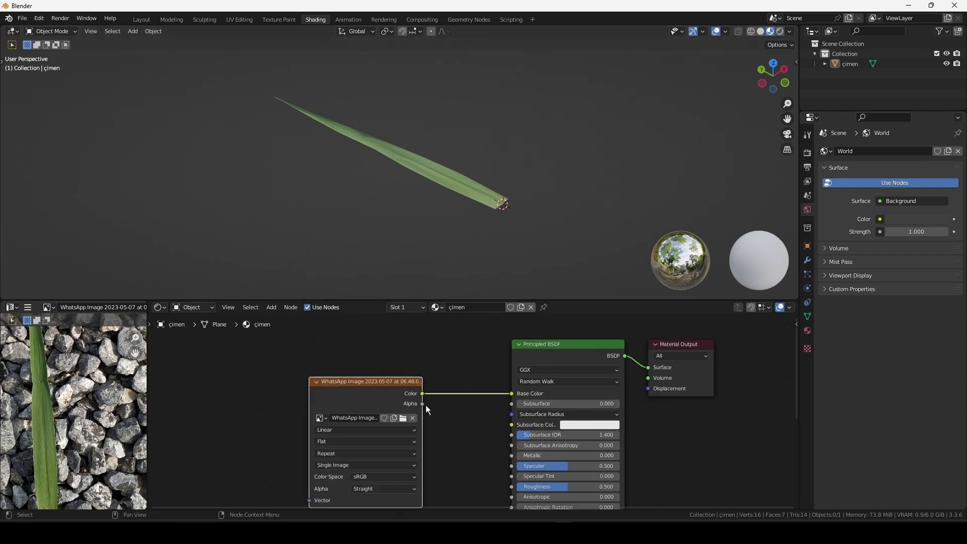
pyautogui.scroll(-1, 430, 393)
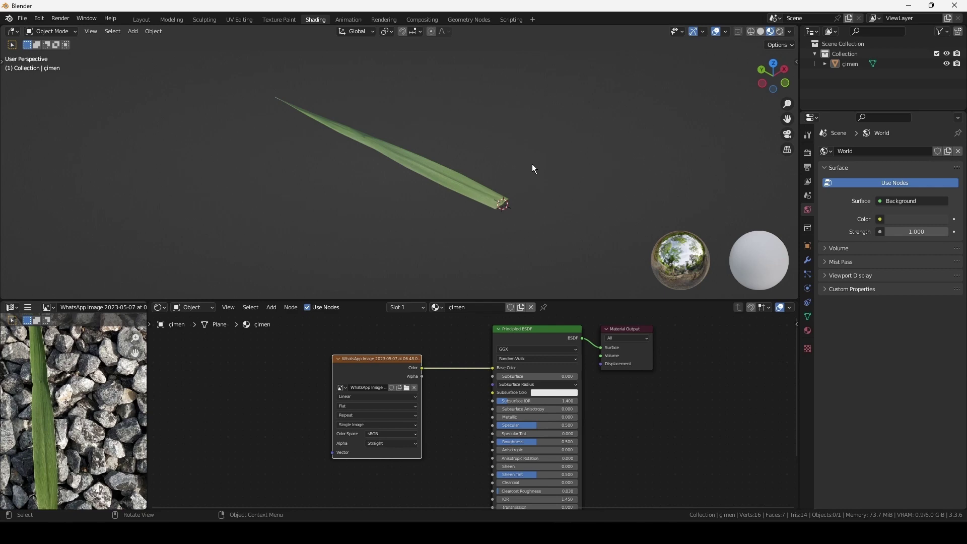
pyautogui.moveTo(272, 343); pyautogui.dragTo(664, 494)
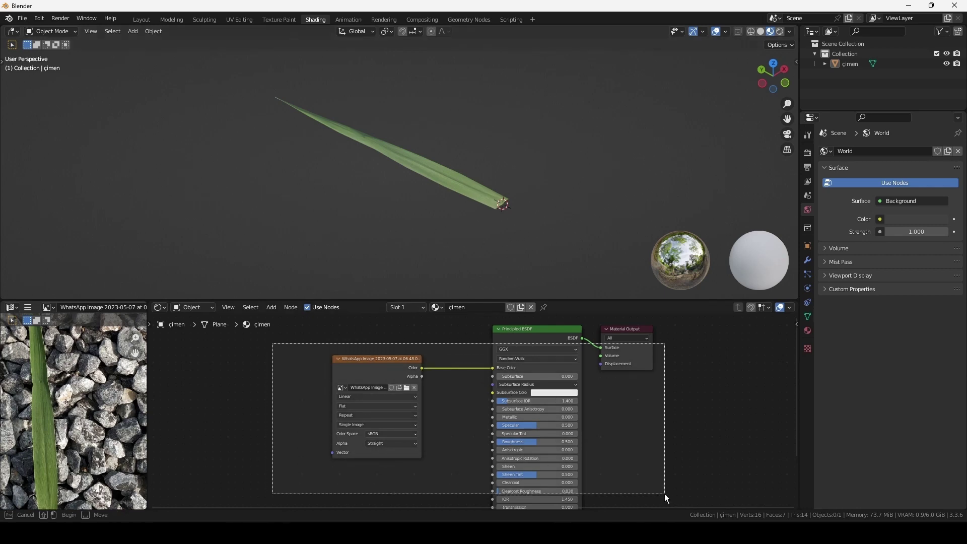
pyautogui.click(640, 359)
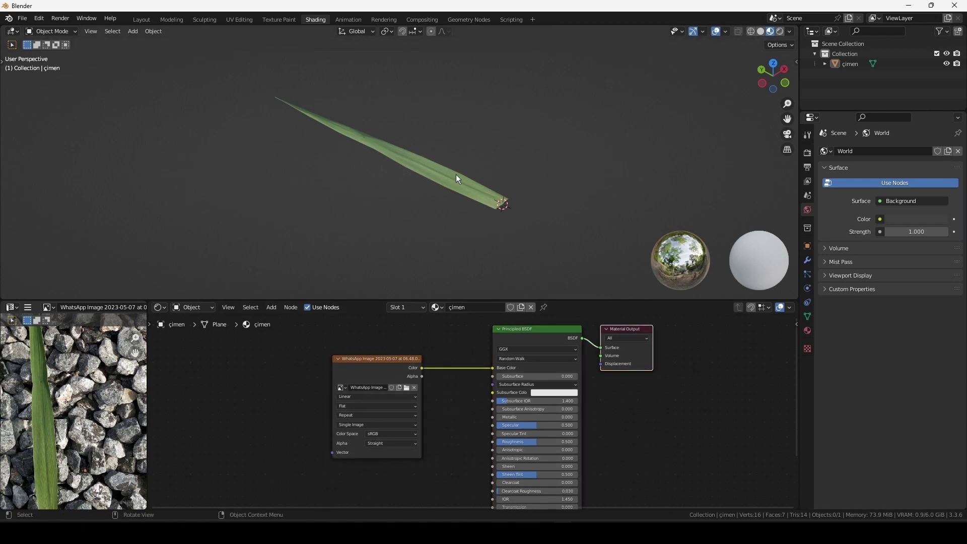
# Step: Switch to the Layout workspace with solid viewport shading
pyautogui.click(142, 20)
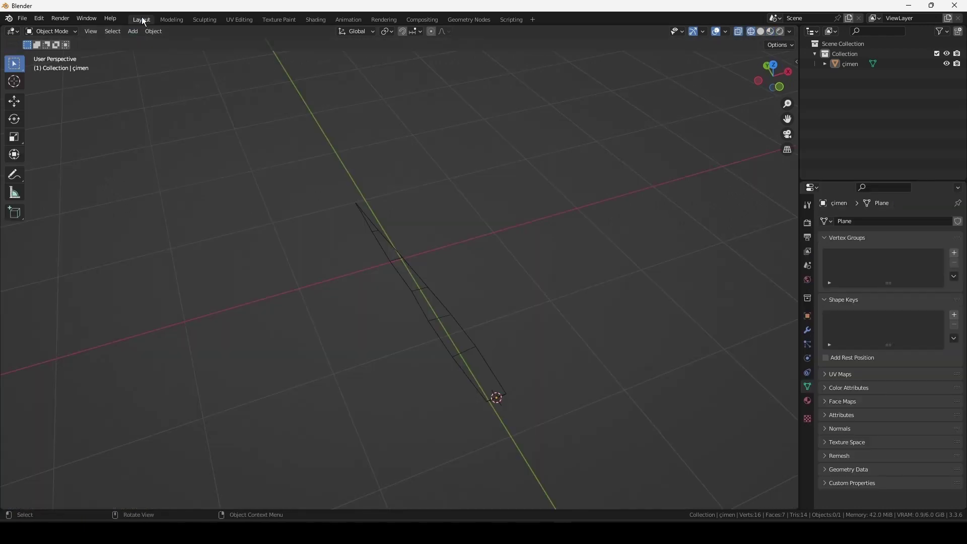
pyautogui.press('z')
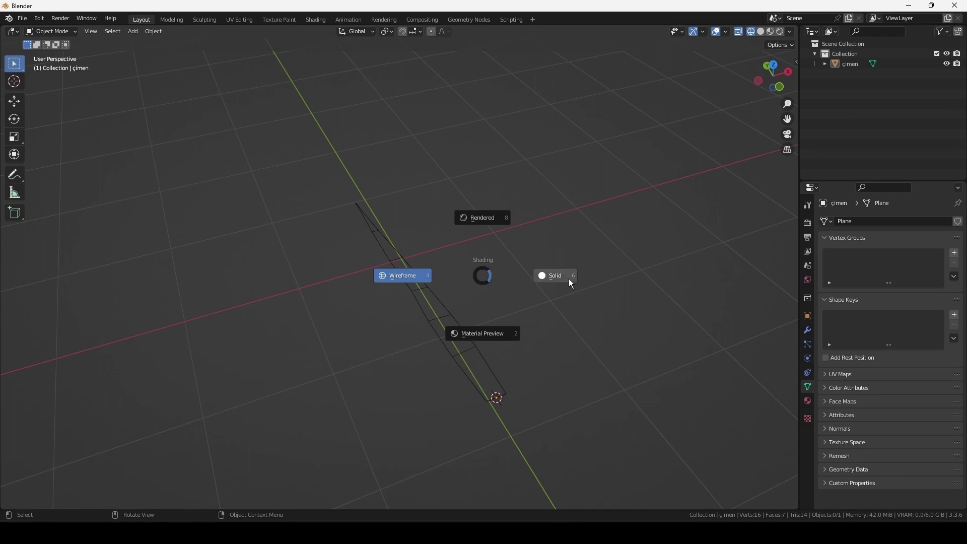
pyautogui.click(569, 280)
pyautogui.moveTo(535, 279); pyautogui.dragTo(569, 277, button='middle')
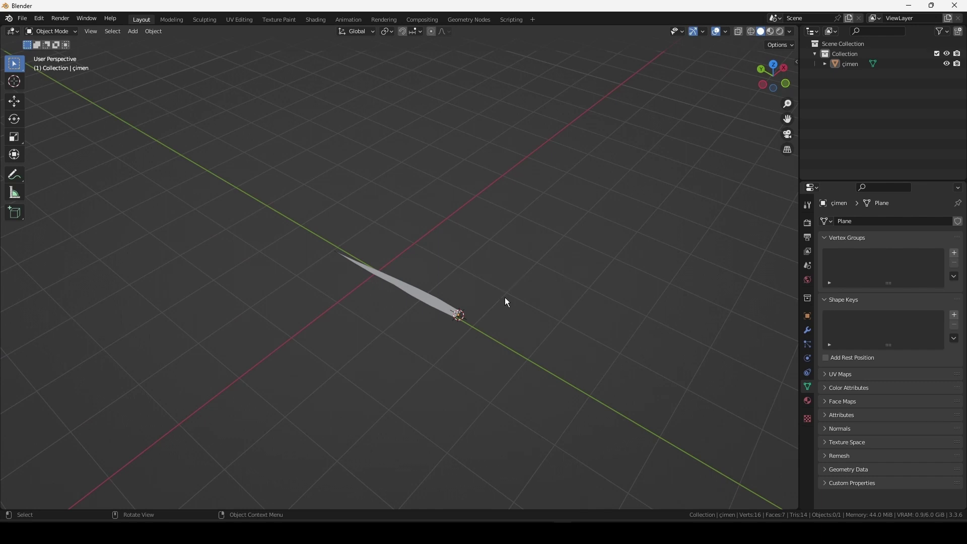
# Step: Select the blade plane and shift it along the Y axis
pyautogui.click(460, 316)
pyautogui.press('g')
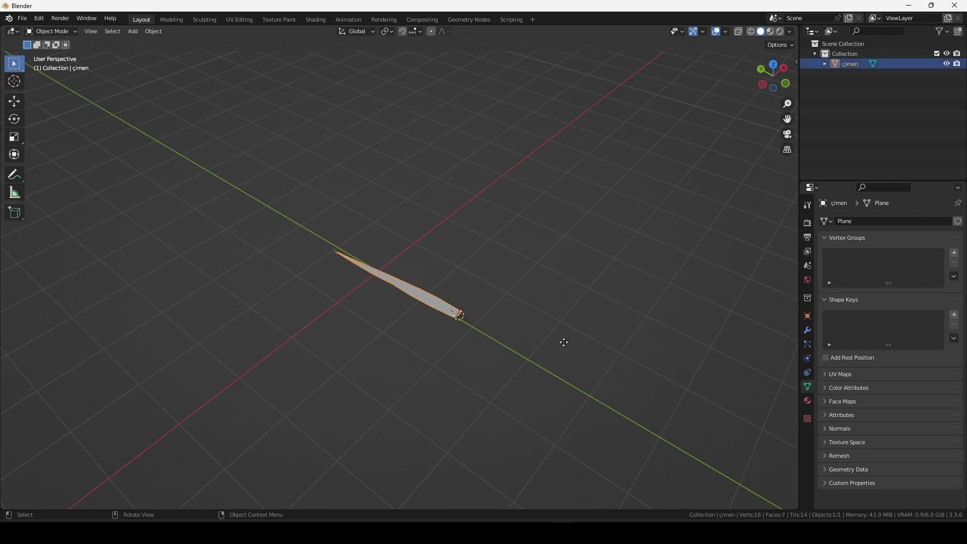
pyautogui.press('y')
pyautogui.click(465, 293)
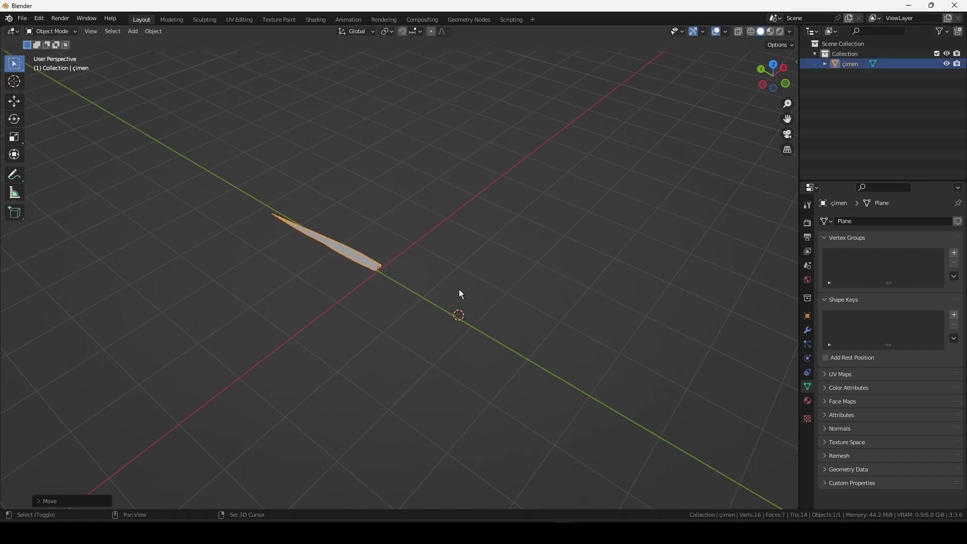
pyautogui.keyDown('shift'); pyautogui.moveTo(459, 293); pyautogui.dragTo(514, 370, button='middle'); pyautogui.keyUp('shift')
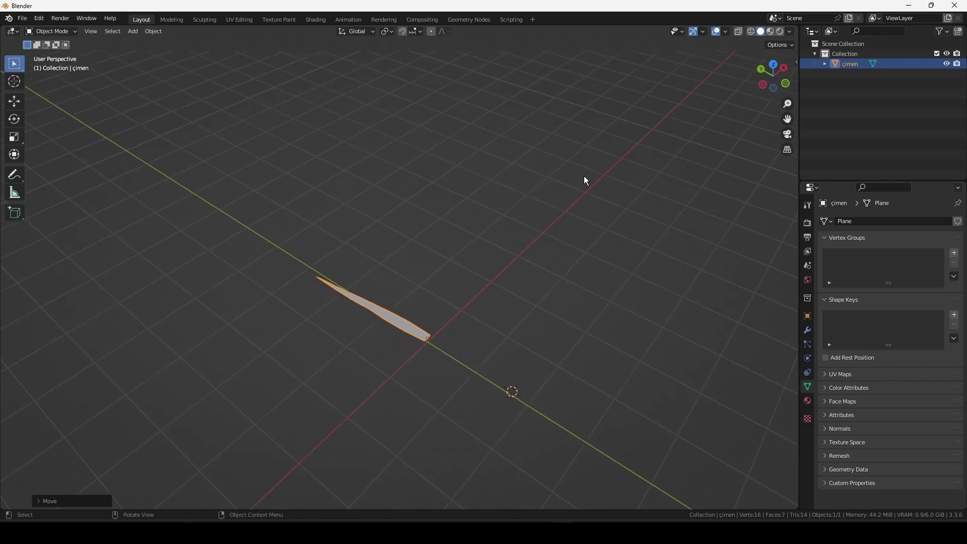
# Step: Rotate the blade 90° about X so it stands upright, then reselect it
pyautogui.press('r')
pyautogui.press('x')
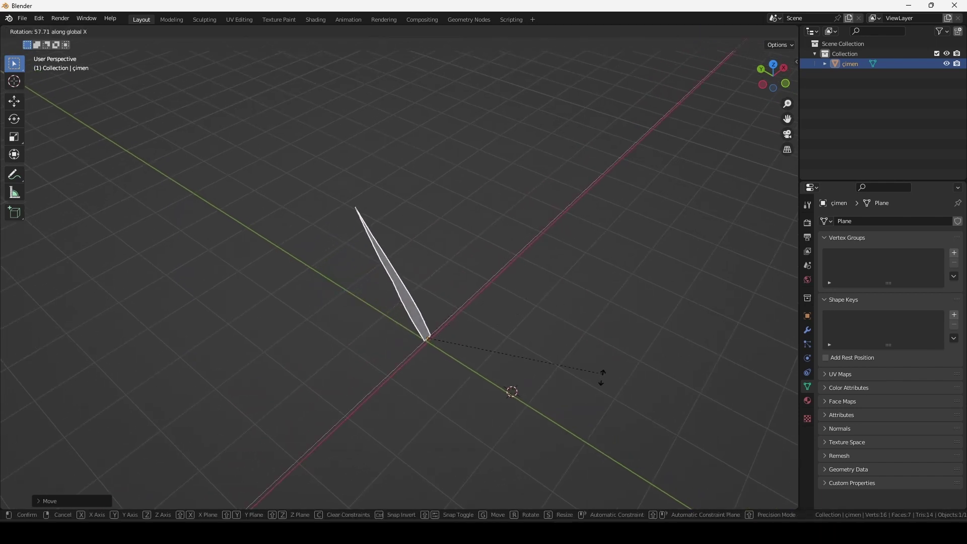
pyautogui.write('90')
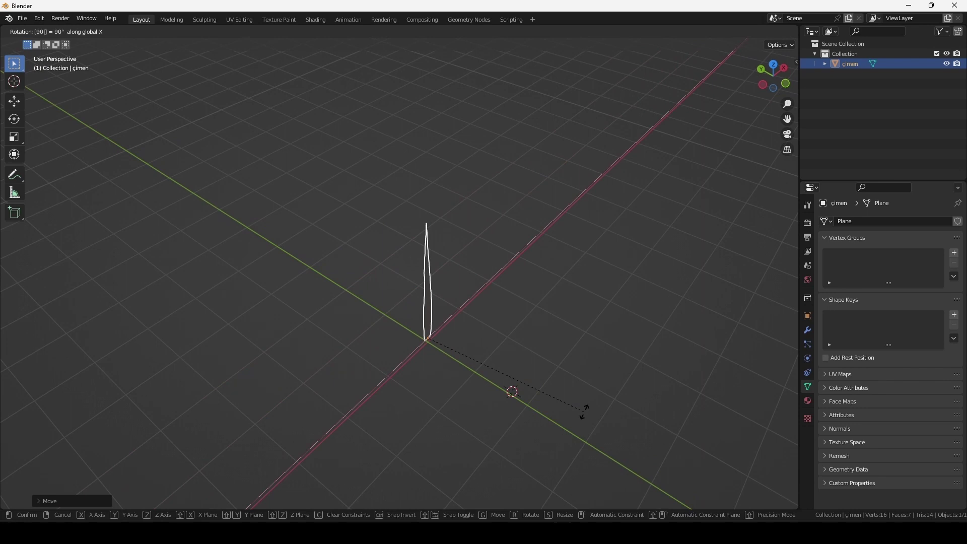
pyautogui.press('Return')
pyautogui.moveTo(594, 416); pyautogui.dragTo(477, 383, button='middle')
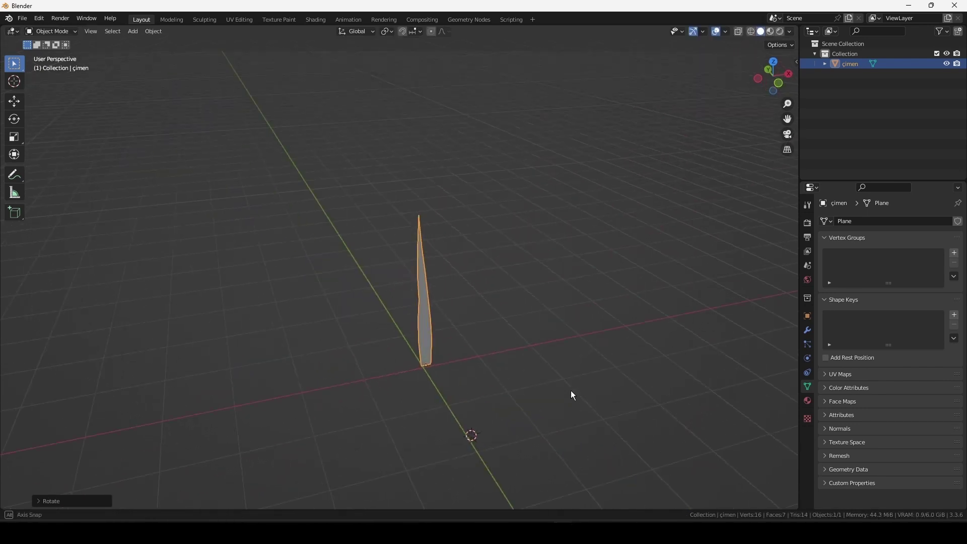
pyautogui.click(476, 383)
pyautogui.moveTo(428, 362); pyautogui.dragTo(415, 325, button='middle')
pyautogui.click(400, 318)
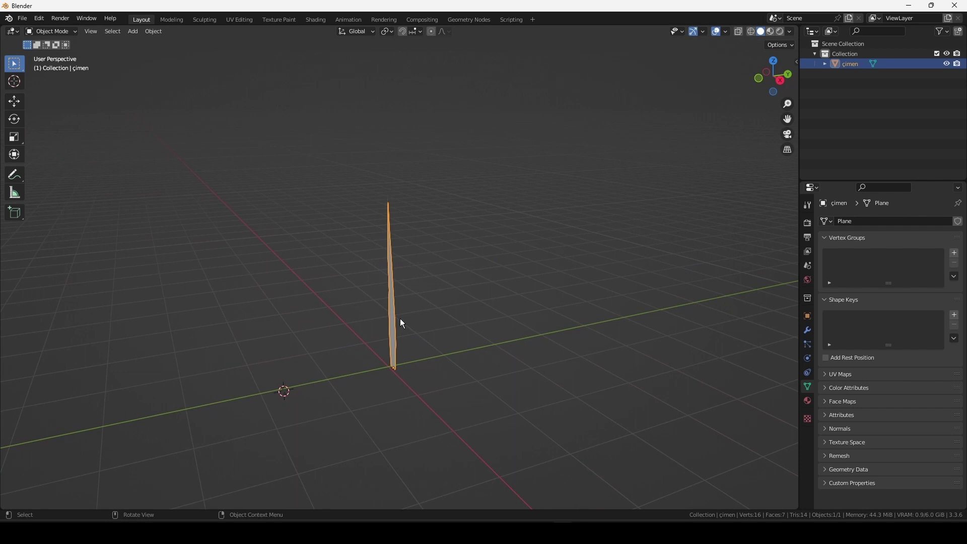
# Step: In Edit Mode, select the blade's top vertices and enable Smooth proportional editing
pyautogui.moveTo(402, 298)
pyautogui.mouseDown(button='middle')
pyautogui.moveTo(400, 314)
pyautogui.moveTo(412, 256)
pyautogui.mouseUp(button='middle')
pyautogui.press('Tab')
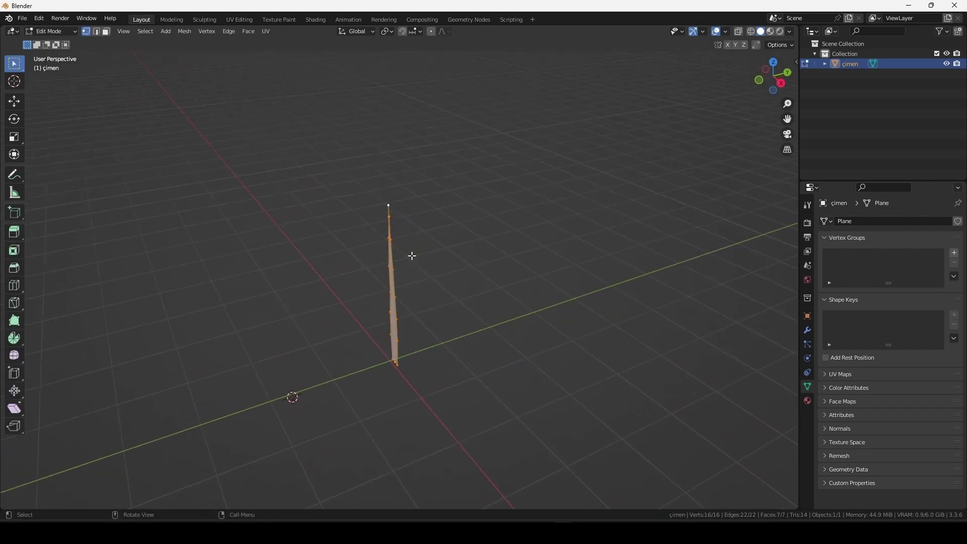
pyautogui.click(388, 205)
pyautogui.moveTo(389, 206)
pyautogui.mouseDown(button='middle')
pyautogui.moveTo(498, 229)
pyautogui.moveTo(511, 242)
pyautogui.moveTo(475, 255)
pyautogui.moveTo(440, 248)
pyautogui.moveTo(432, 55)
pyautogui.mouseUp(button='middle')
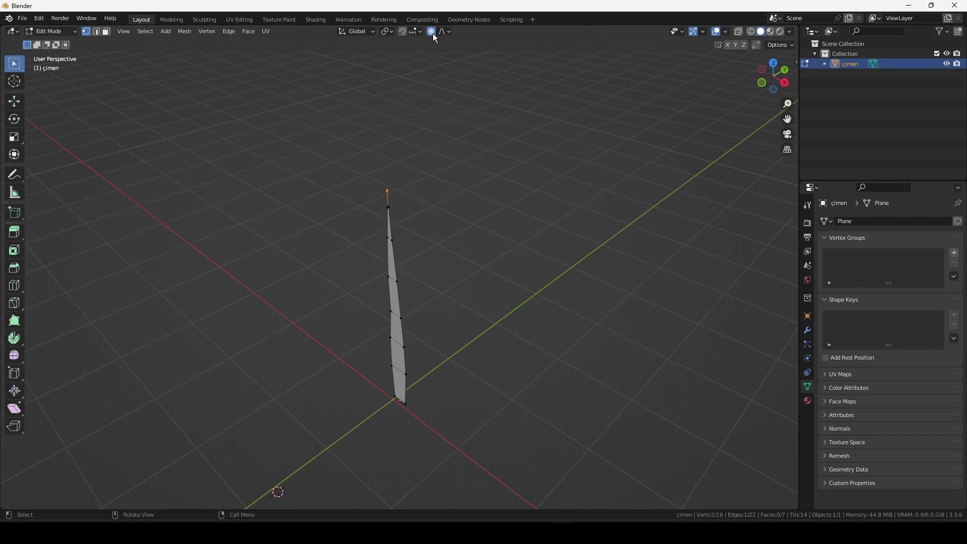
pyautogui.click(433, 33)
pyautogui.press('o')
pyautogui.click(448, 32)
# Step: Pull the tip along Y with an enlarged proportional radius to curve the blade
pyautogui.press('g')
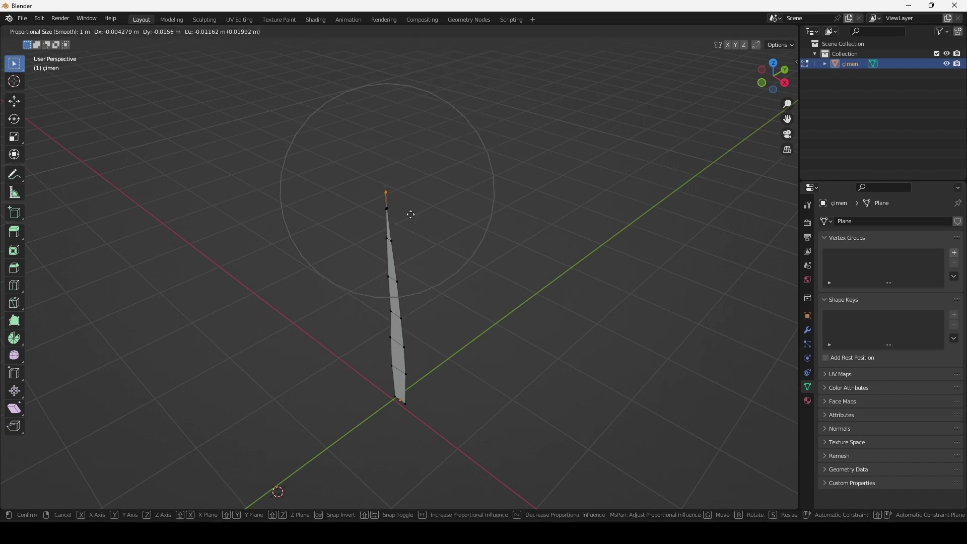
pyautogui.press('y')
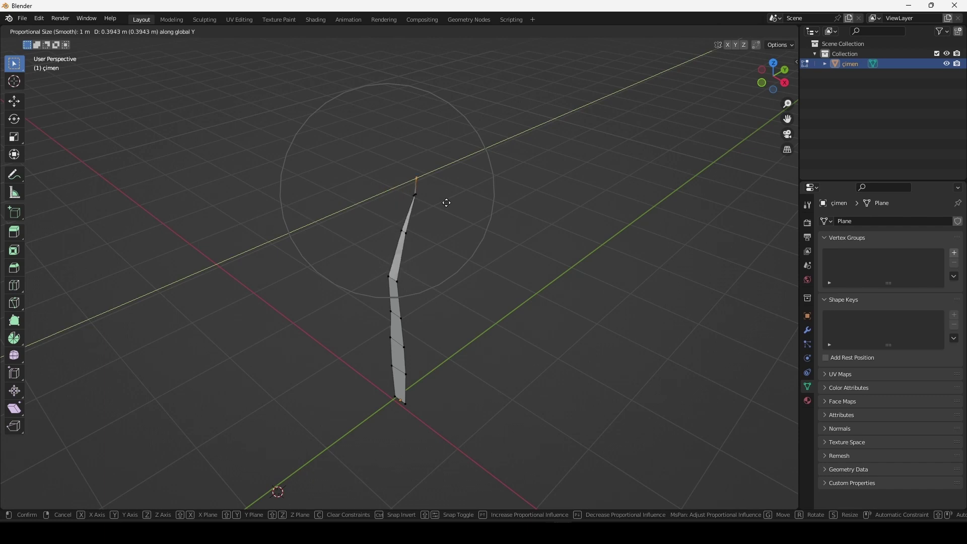
pyautogui.scroll(-3, 458, 199)
pyautogui.scroll(-2, 458, 199)
pyautogui.scroll(-1, 457, 199)
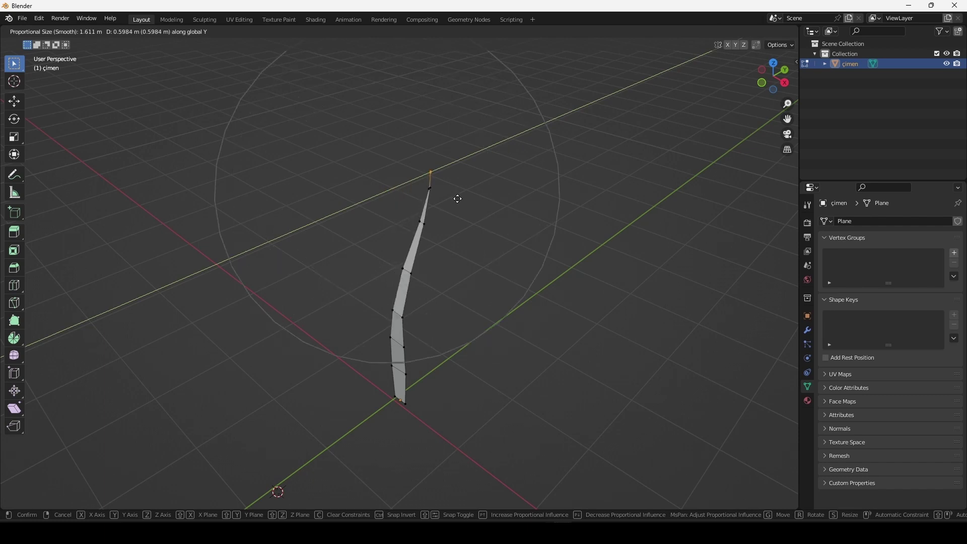
pyautogui.click(458, 199)
# Step: Select the whole blade mesh and duplicate it
pyautogui.moveTo(456, 196)
pyautogui.mouseDown(button='middle')
pyautogui.moveTo(432, 191)
pyautogui.moveTo(460, 190)
pyautogui.moveTo(437, 276)
pyautogui.mouseUp(button='middle')
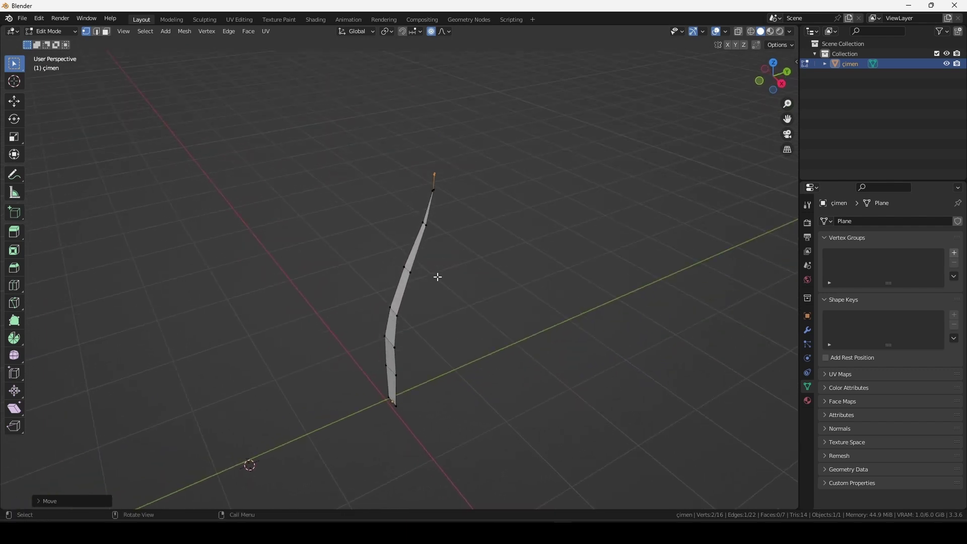
pyautogui.press('a')
pyautogui.moveTo(371, 346)
pyautogui.mouseDown(button='middle')
pyautogui.moveTo(417, 328)
pyautogui.moveTo(408, 334)
pyautogui.mouseUp(button='middle')
pyautogui.hotkey('shift', 'd')
# Step: Place the blade copy along Y and repeat twice to form a row of blades
pyautogui.press('y')
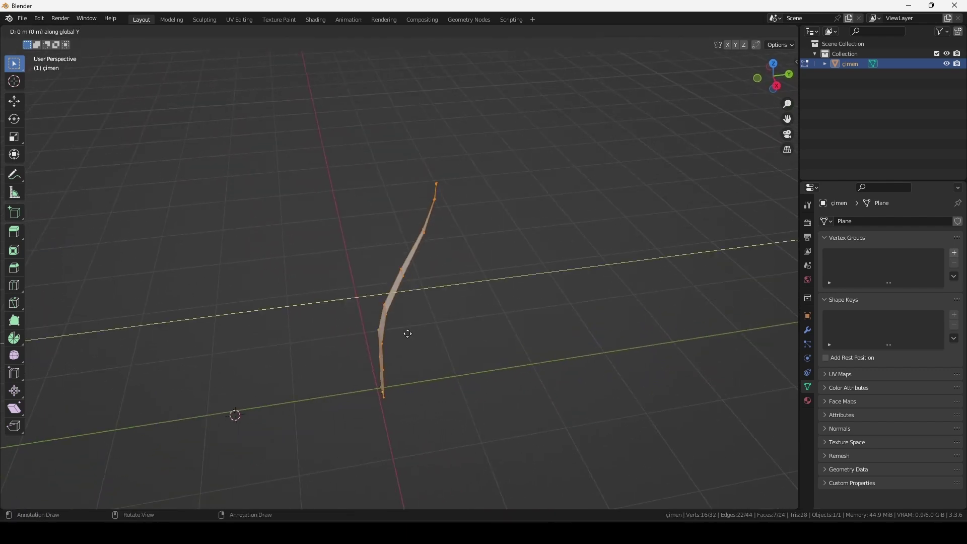
pyautogui.click(446, 321)
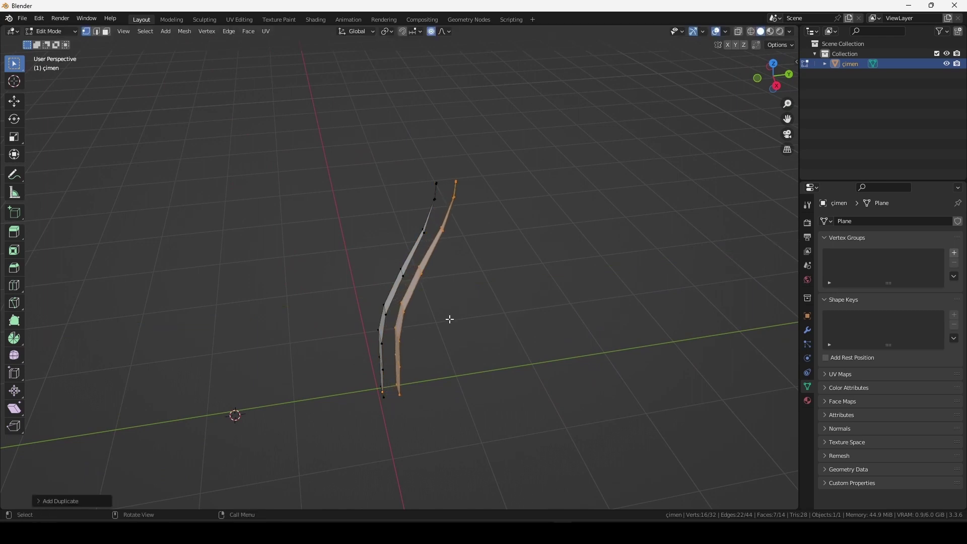
pyautogui.hotkey('shift', 'r')
pyautogui.hotkey('shift', 'r')
pyautogui.hotkey('shift', 'r')
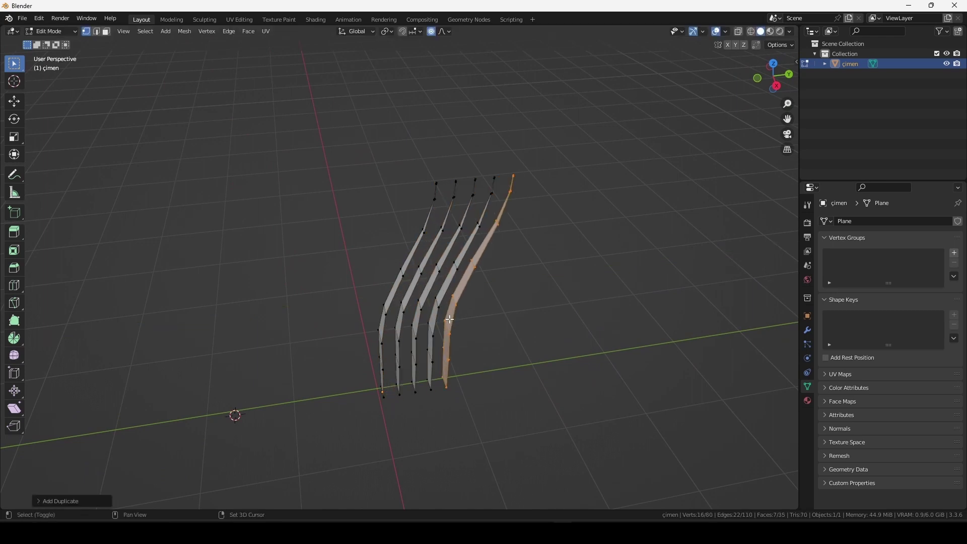
pyautogui.hotkey('shift', 'r')
pyautogui.hotkey('shift', 'r')
pyautogui.hotkey('shift', 'r')
pyautogui.hotkey('shift', 'r')
pyautogui.hotkey('shift', 'r')
pyautogui.hotkey('shift', 'r')
pyautogui.hotkey('shift', 'r')
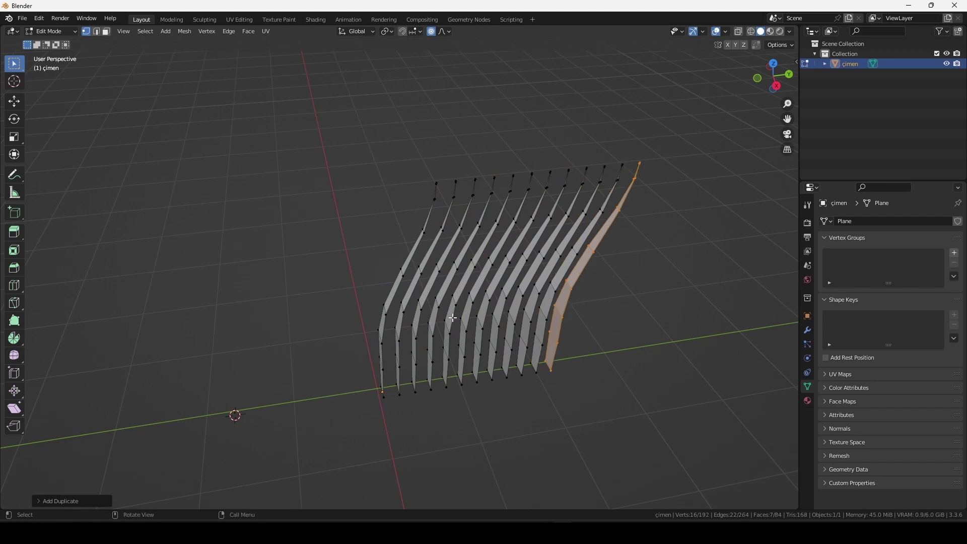
# Step: Duplicate the whole row sideways and repeat it into a dense block, then select all
pyautogui.moveTo(458, 285)
pyautogui.mouseDown(button='middle')
pyautogui.moveTo(562, 238)
pyautogui.moveTo(500, 295)
pyautogui.mouseUp(button='middle')
pyautogui.press('a')
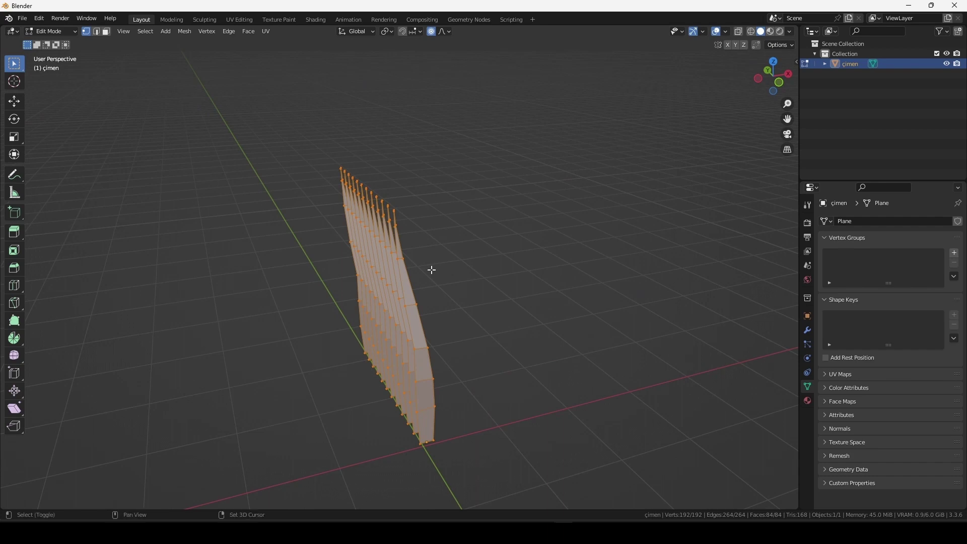
pyautogui.hotkey('shift', 'd')
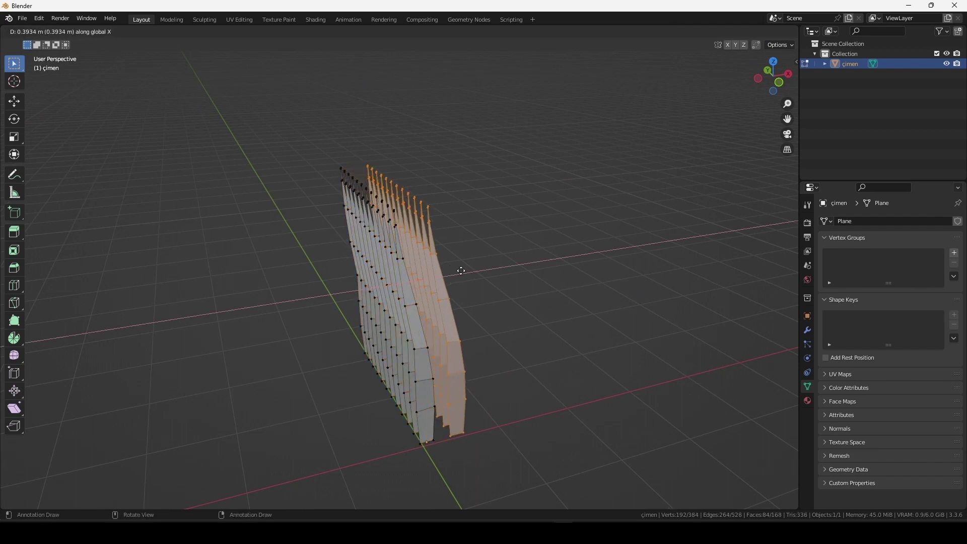
pyautogui.click(462, 271)
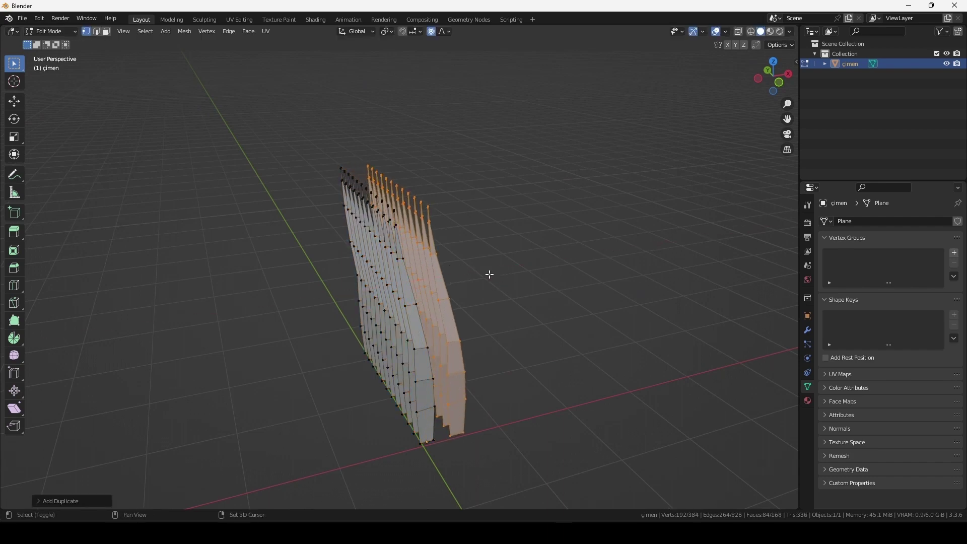
pyautogui.hotkey('shift', 'r')
pyautogui.hotkey('shift', 'r')
pyautogui.hotkey('shift', 'r')
pyautogui.hotkey('shift', 'r')
pyautogui.hotkey('shift', 'r')
pyautogui.hotkey('shift', 'r')
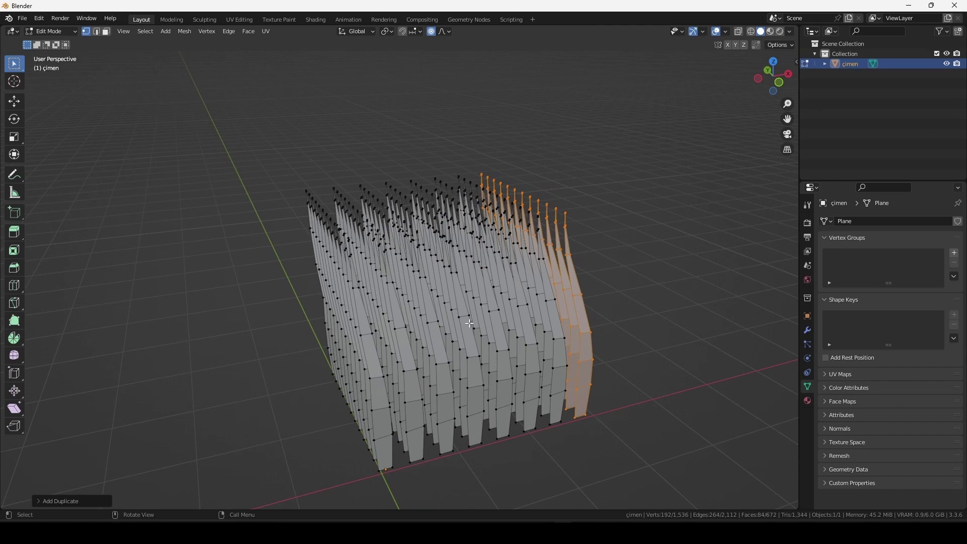
pyautogui.press('a')
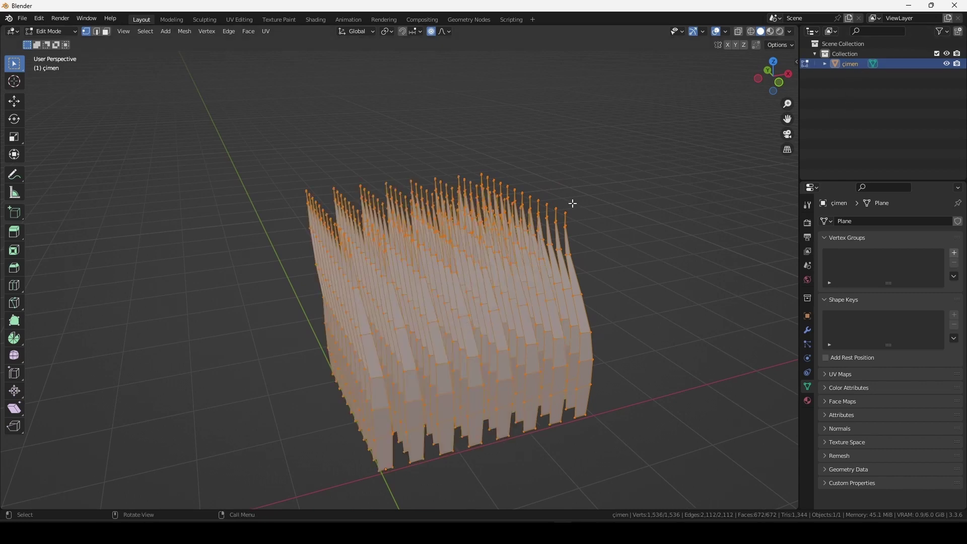
# Step: Separate the mesh by loose parts into 96 blade objects, then return to Object Mode and deselect all
pyautogui.press('p')
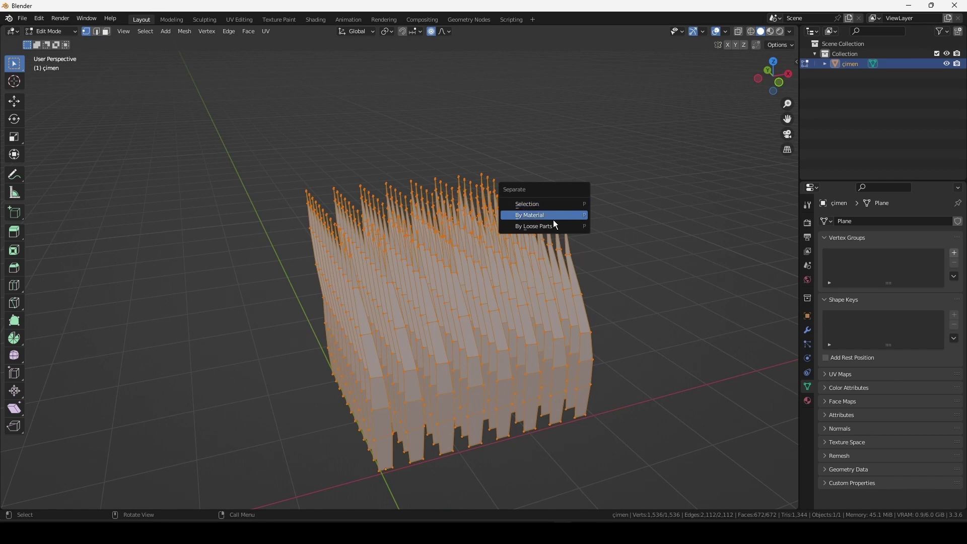
pyautogui.click(558, 223)
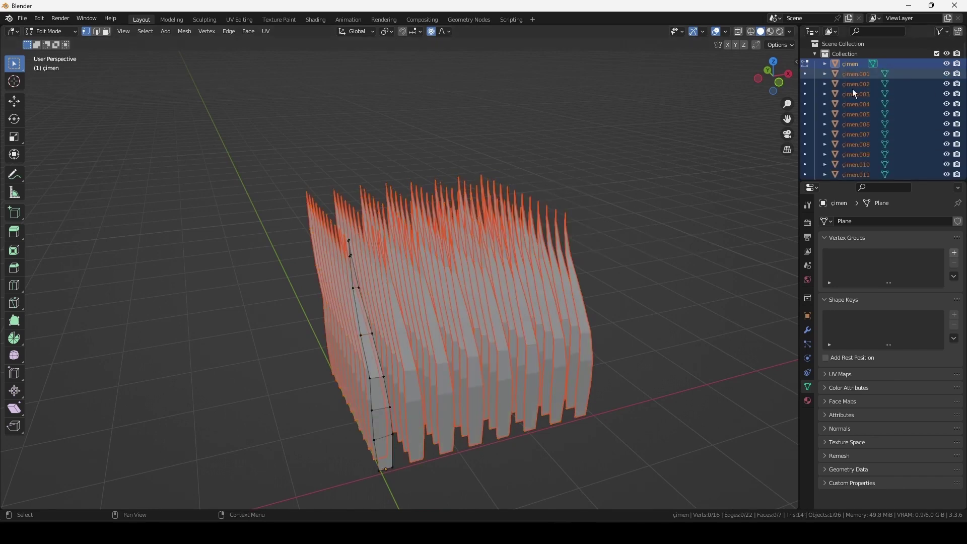
pyautogui.scroll(-15, 853, 80)
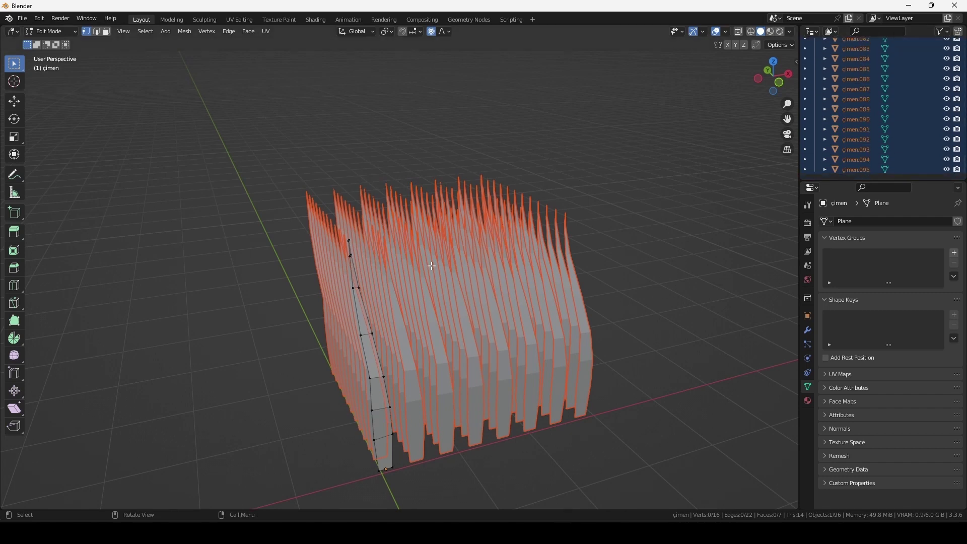
pyautogui.moveTo(431, 266)
pyautogui.mouseDown(button='middle')
pyautogui.moveTo(443, 295)
pyautogui.moveTo(482, 313)
pyautogui.moveTo(448, 302)
pyautogui.mouseUp(button='middle')
pyautogui.press('Tab')
pyautogui.hotkey('alt', 'a')
# Step: Box-select all 96 grass blade objects and bring up the F3 command search
pyautogui.moveTo(259, 147); pyautogui.dragTo(536, 309)
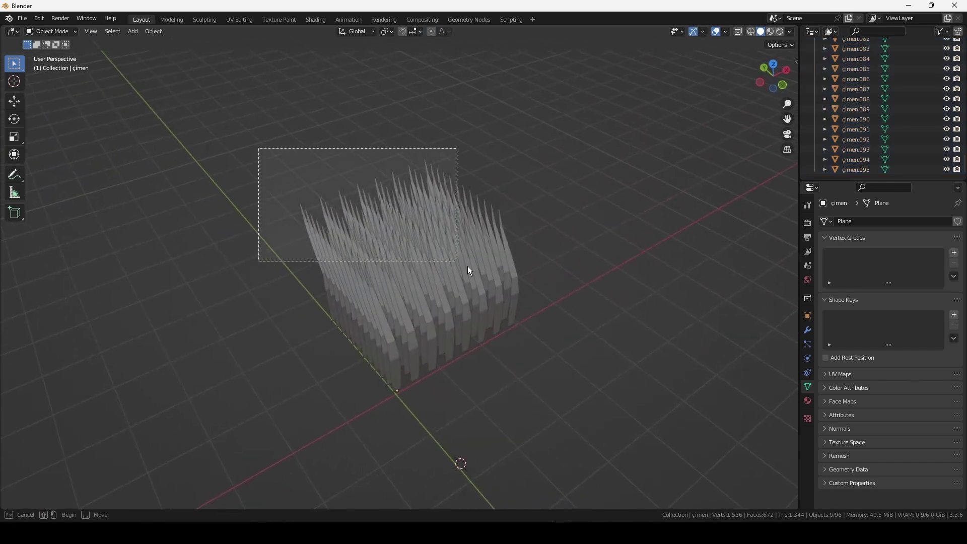
pyautogui.moveTo(523, 310); pyautogui.dragTo(502, 255, button='middle')
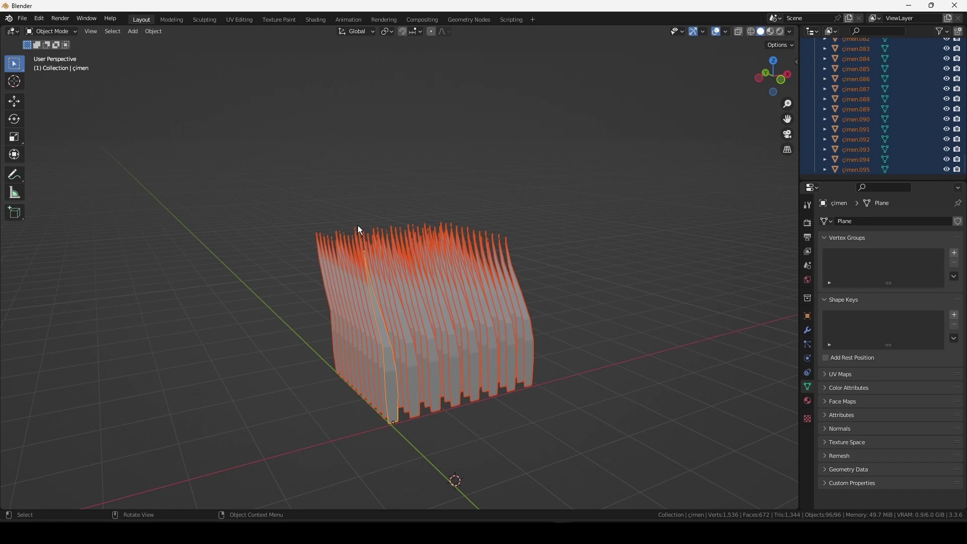
pyautogui.press('Tab')
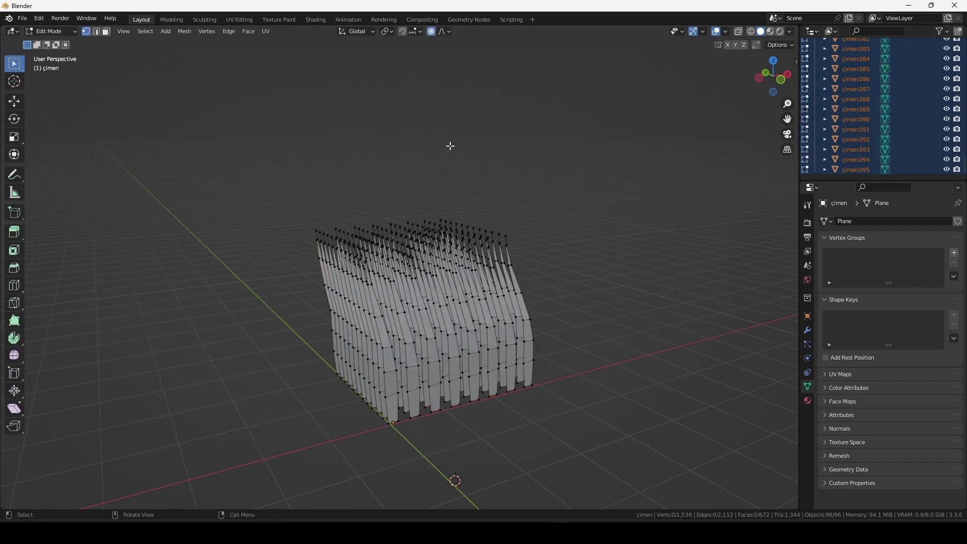
pyautogui.press('Tab')
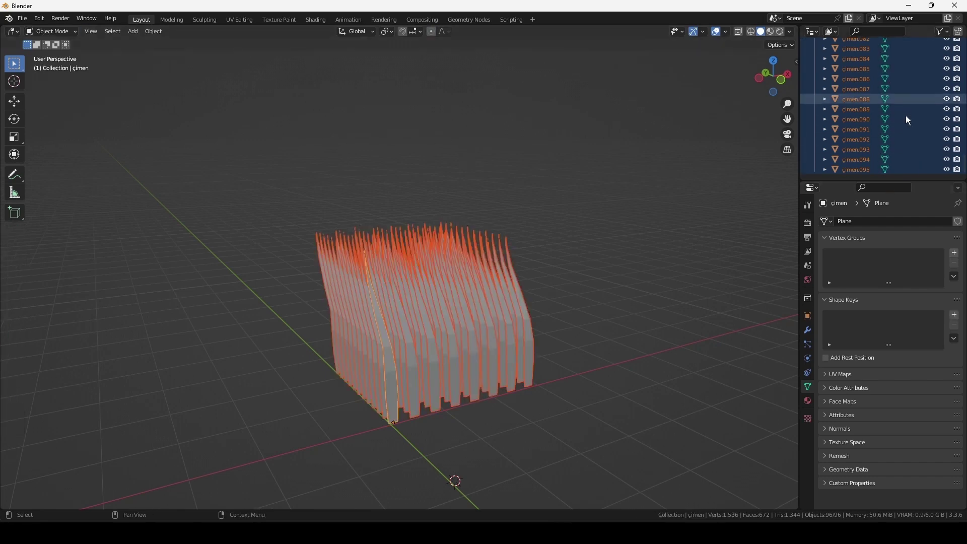
pyautogui.moveTo(593, 249); pyautogui.dragTo(592, 258, button='middle')
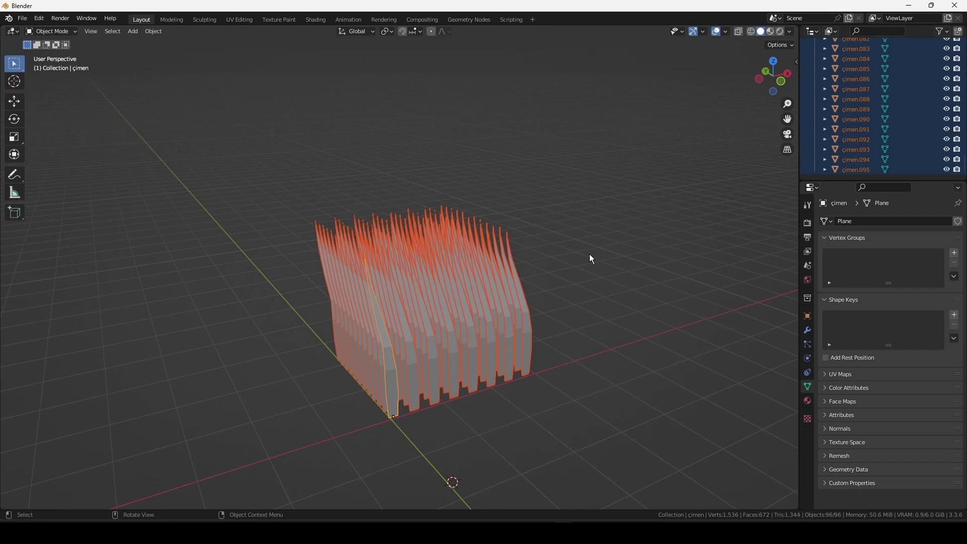
pyautogui.press('F3')
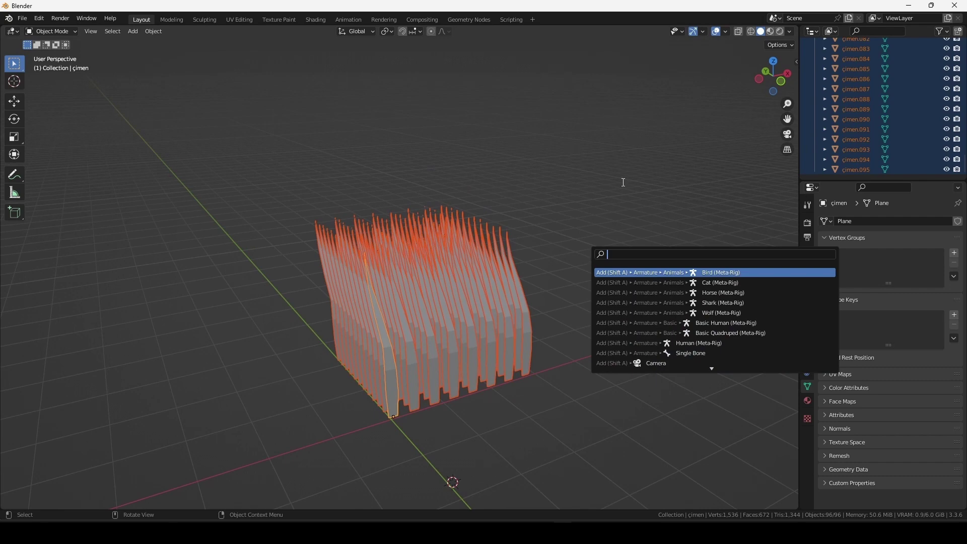
pyautogui.press('Escape')
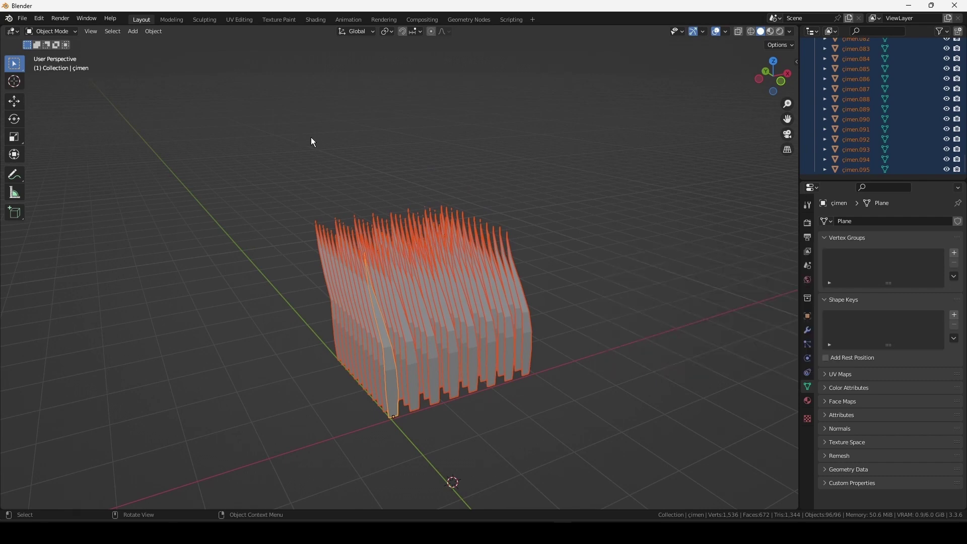
pyautogui.press('F3')
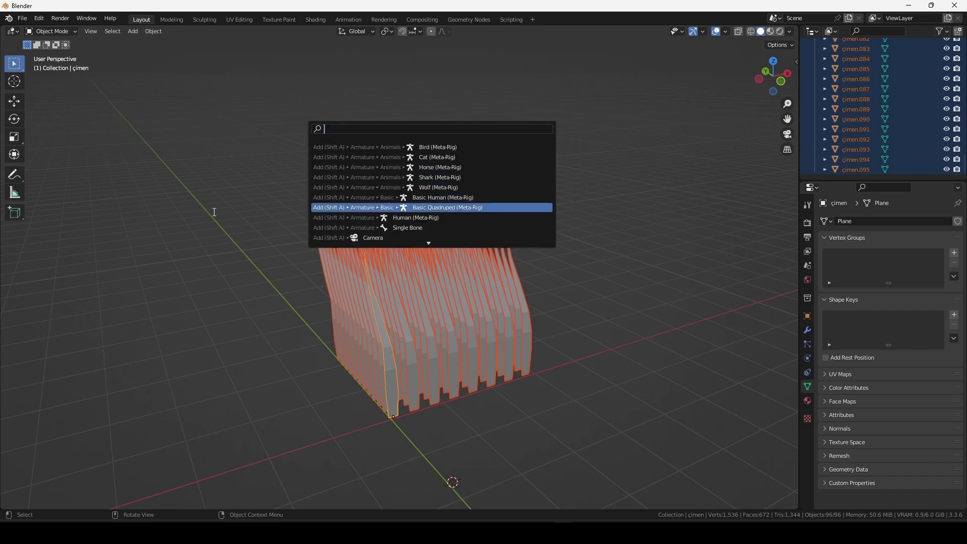
pyautogui.press('Escape')
pyautogui.click(39, 22)
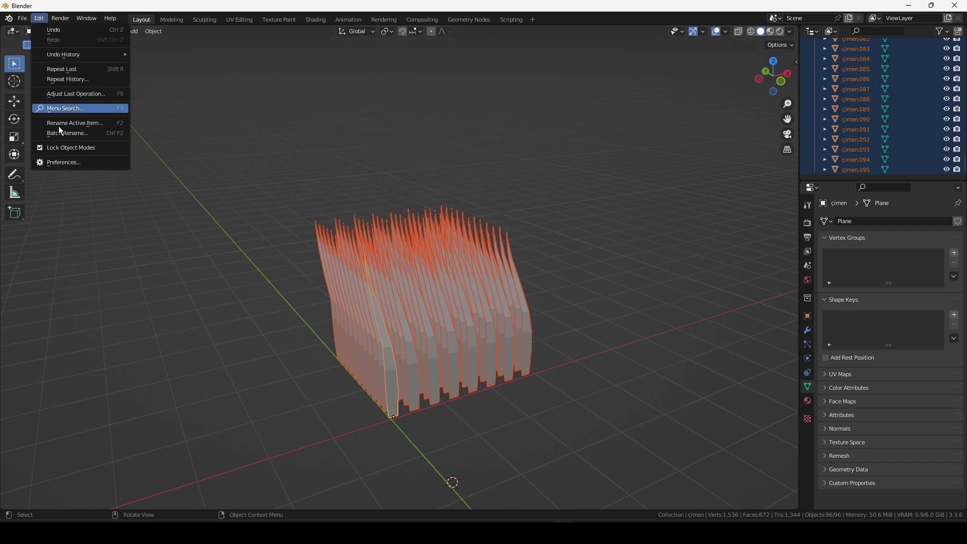
pyautogui.click(59, 164)
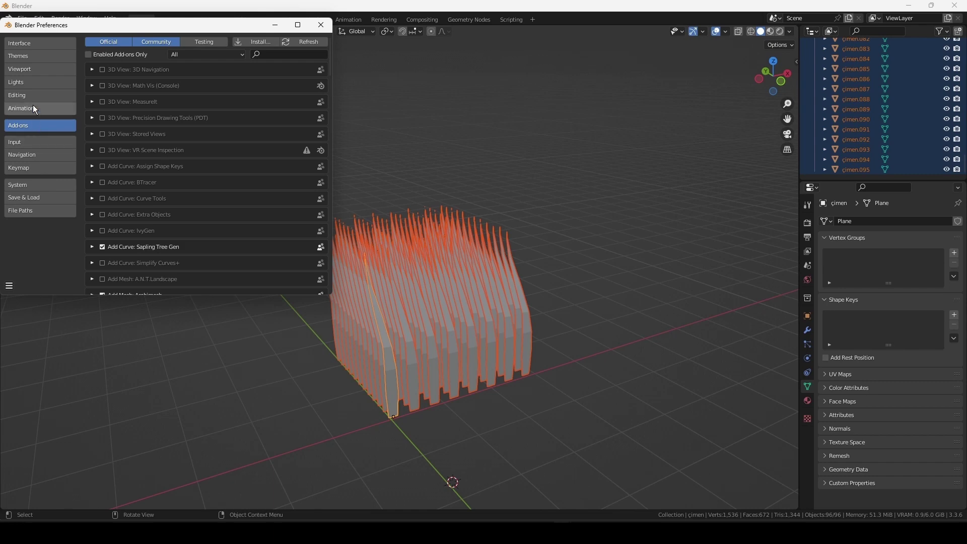
pyautogui.click(33, 165)
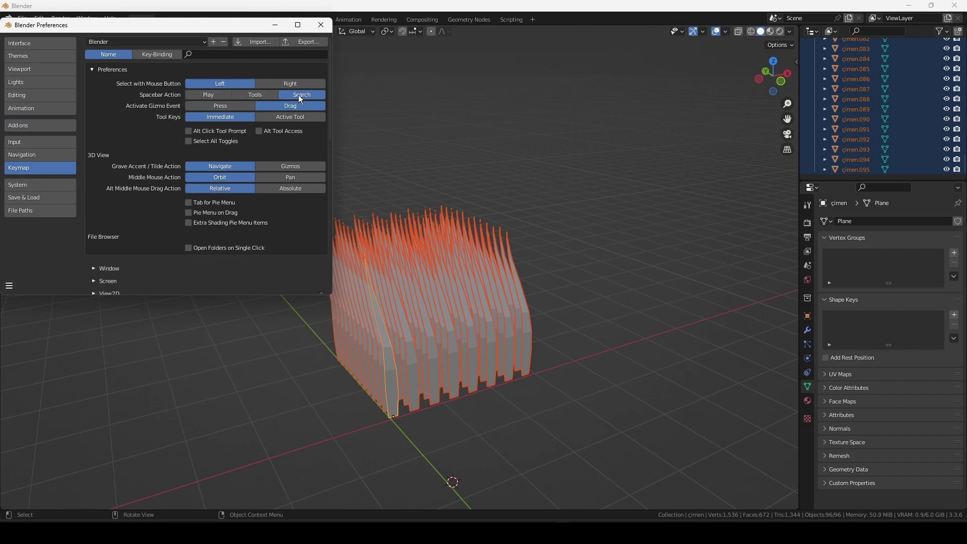
pyautogui.click(9, 286)
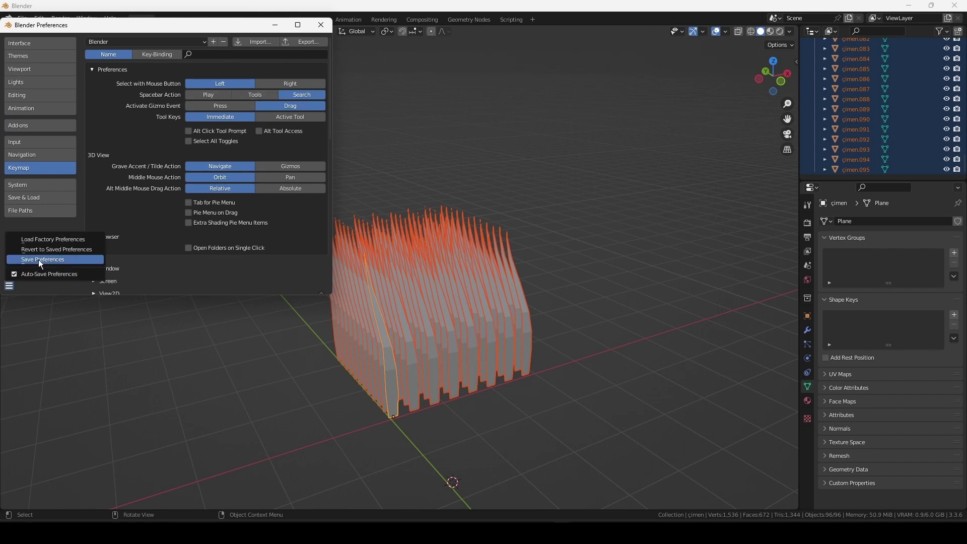
pyautogui.click(38, 259)
pyautogui.click(321, 25)
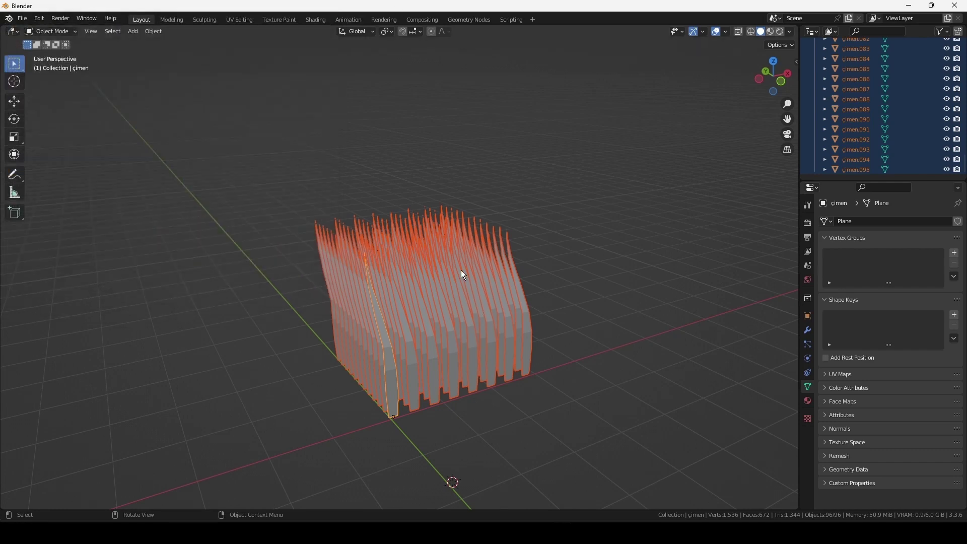
# Step: Run Randomize Transform on all blades via a 'random trs' search and expand its settings
pyautogui.press('space')
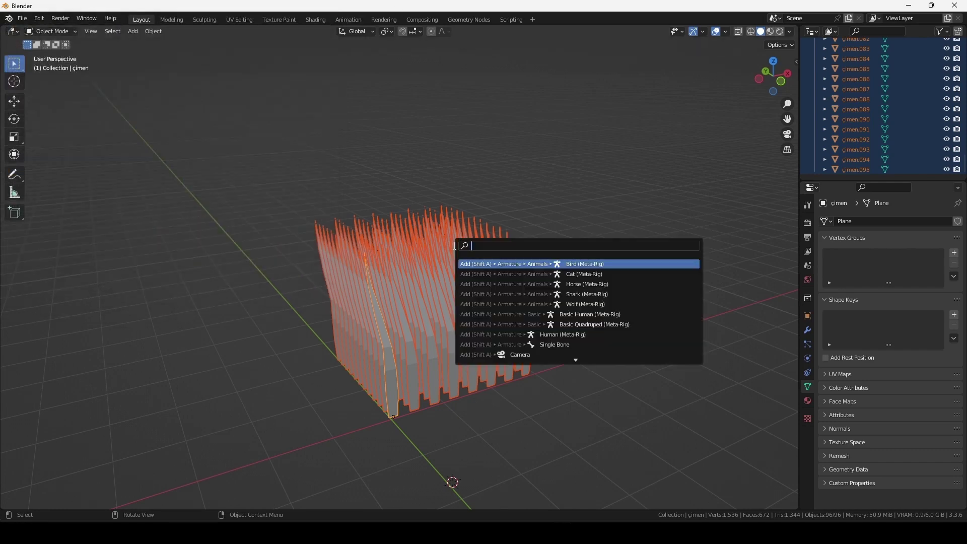
pyautogui.write('random tr')
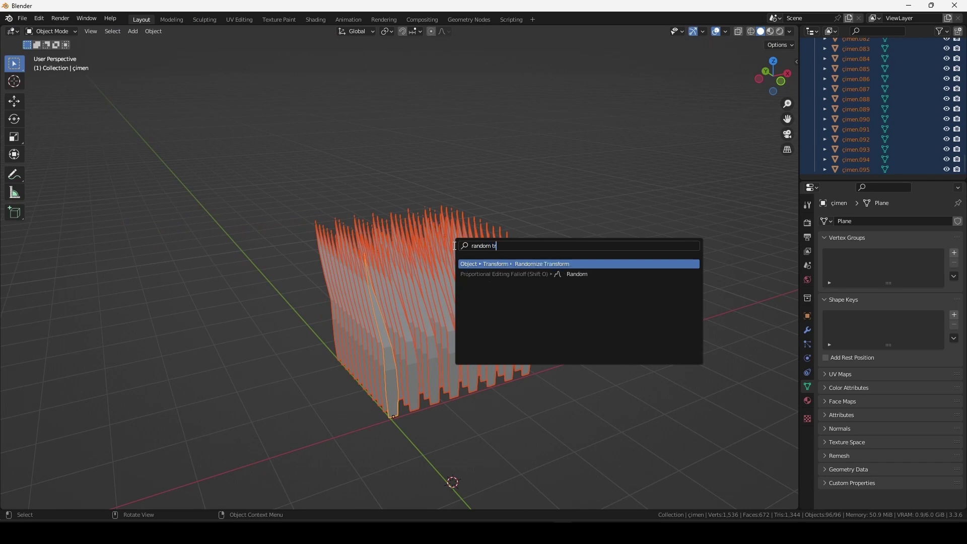
pyautogui.write('s')
pyautogui.press('Return')
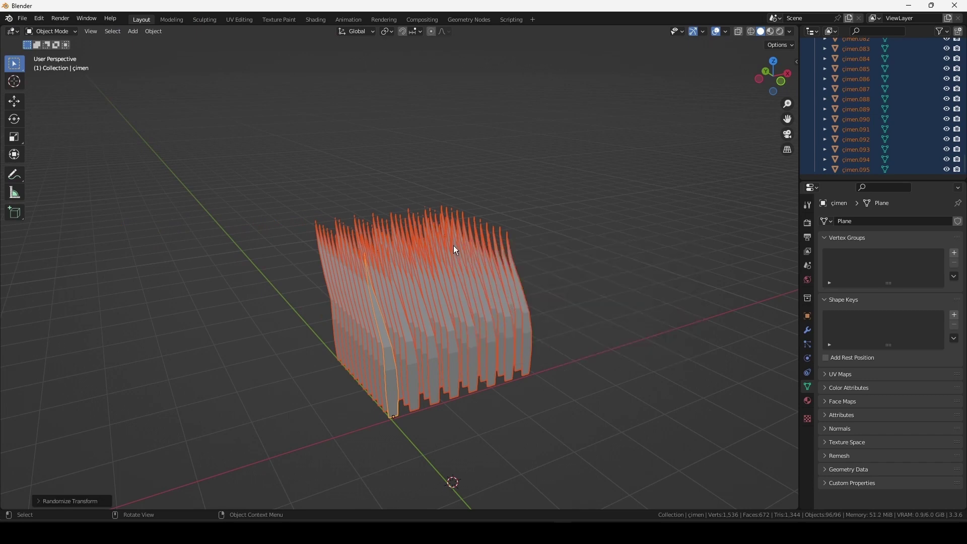
pyautogui.press('F3')
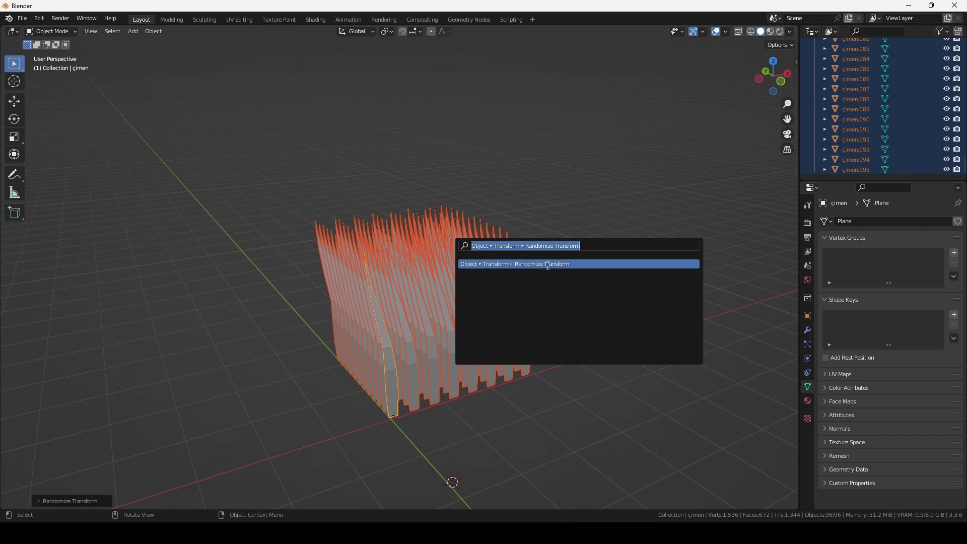
pyautogui.click(95, 502)
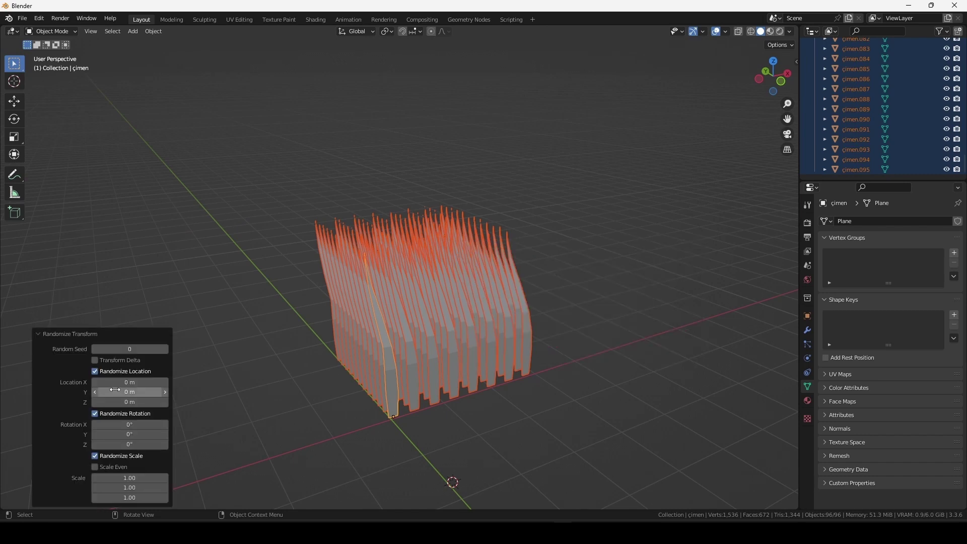
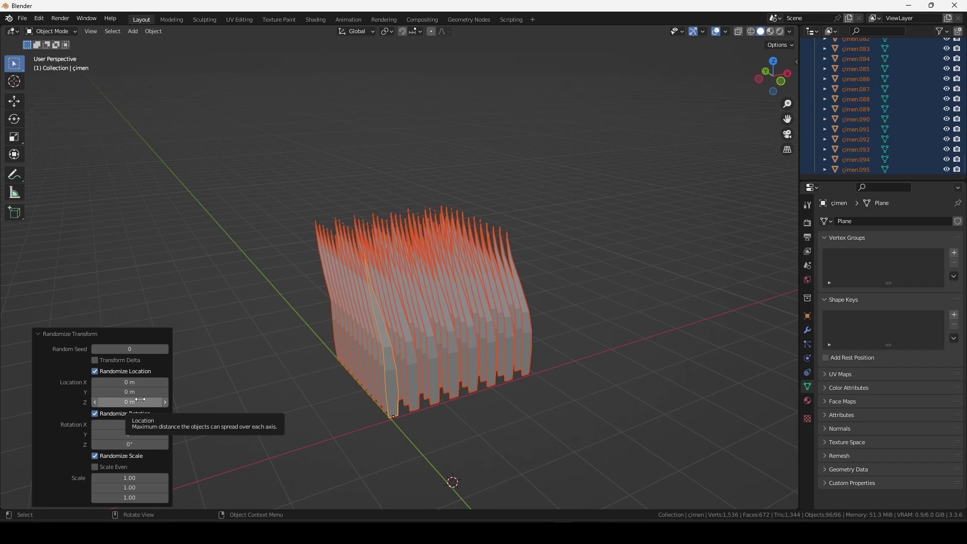
# Step: Randomize the 96 blades: location X 0.1 m, Y 0.04 m; rotation X 32°, Y 9.7°, Z 162°
pyautogui.click(166, 382)
pyautogui.click(166, 392)
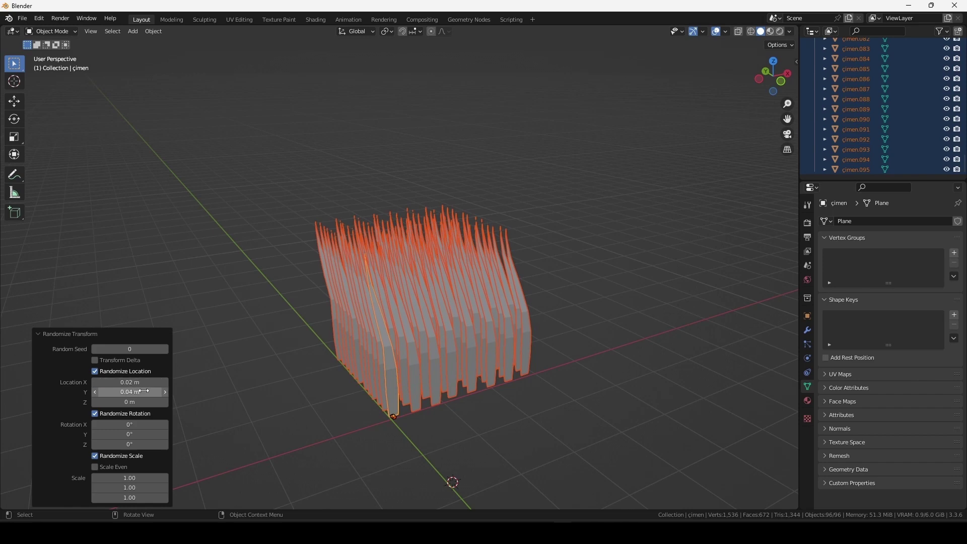
pyautogui.moveTo(138, 383); pyautogui.dragTo(156, 383)
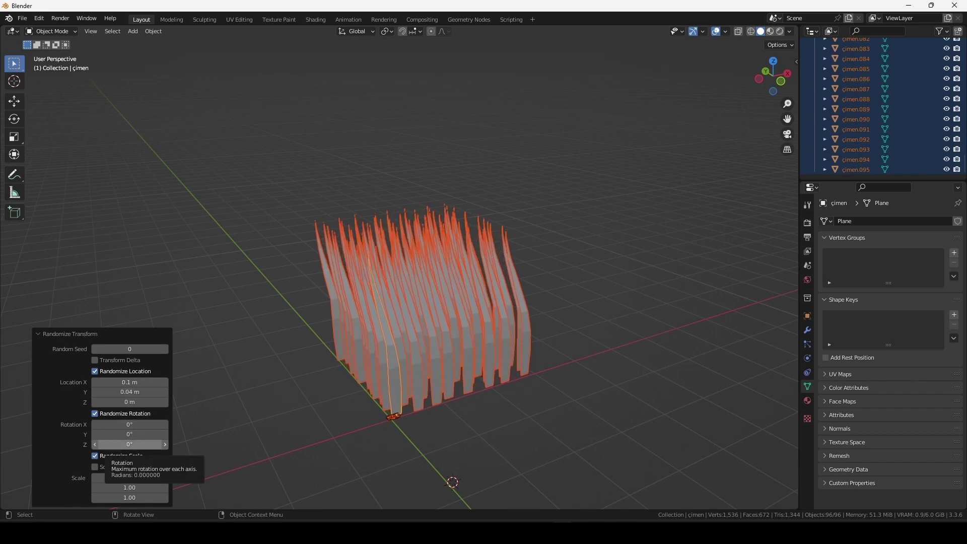
pyautogui.moveTo(129, 445); pyautogui.dragTo(183, 439)
pyautogui.scroll(-6, 429, 320)
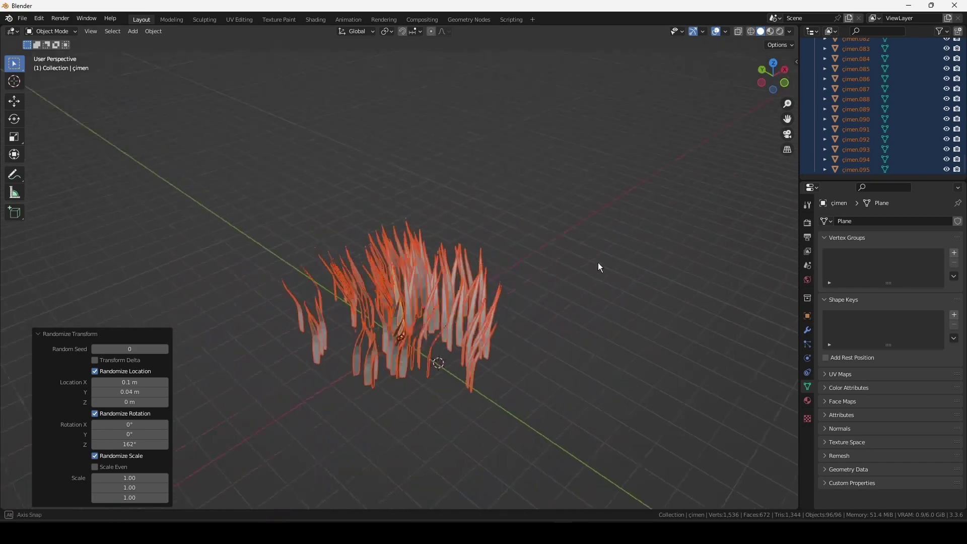
pyautogui.moveTo(597, 262); pyautogui.dragTo(650, 241, button='middle')
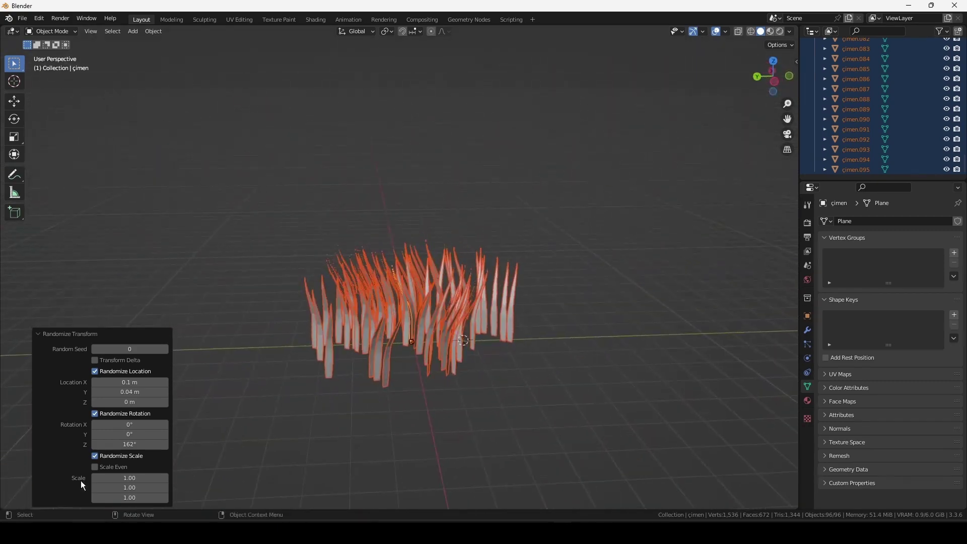
pyautogui.moveTo(116, 434); pyautogui.dragTo(160, 424)
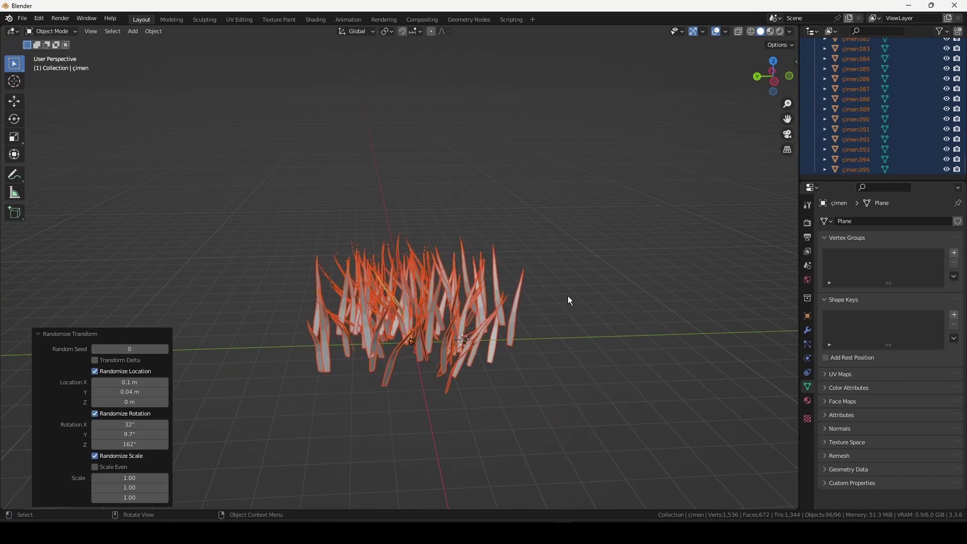
pyautogui.moveTo(568, 295)
pyautogui.mouseDown(button='middle')
pyautogui.moveTo(523, 325)
pyautogui.moveTo(713, 277)
pyautogui.mouseUp(button='middle')
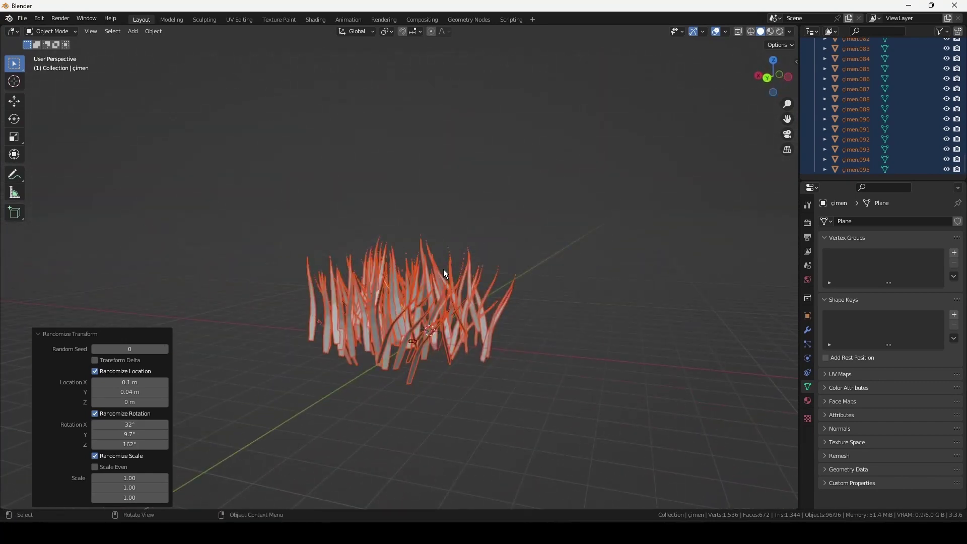
pyautogui.moveTo(338, 331)
pyautogui.mouseDown(button='middle')
pyautogui.moveTo(469, 306)
pyautogui.moveTo(432, 307)
pyautogui.mouseUp(button='middle')
pyautogui.click(382, 324)
pyautogui.press('a')
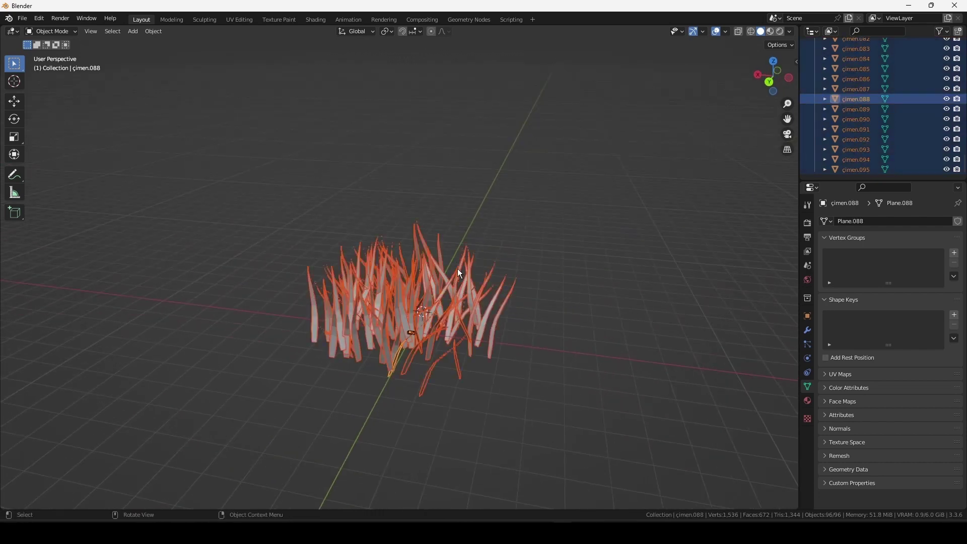
pyautogui.press('Tab')
pyautogui.press('a')
pyautogui.hotkey('ctrl', 'z')
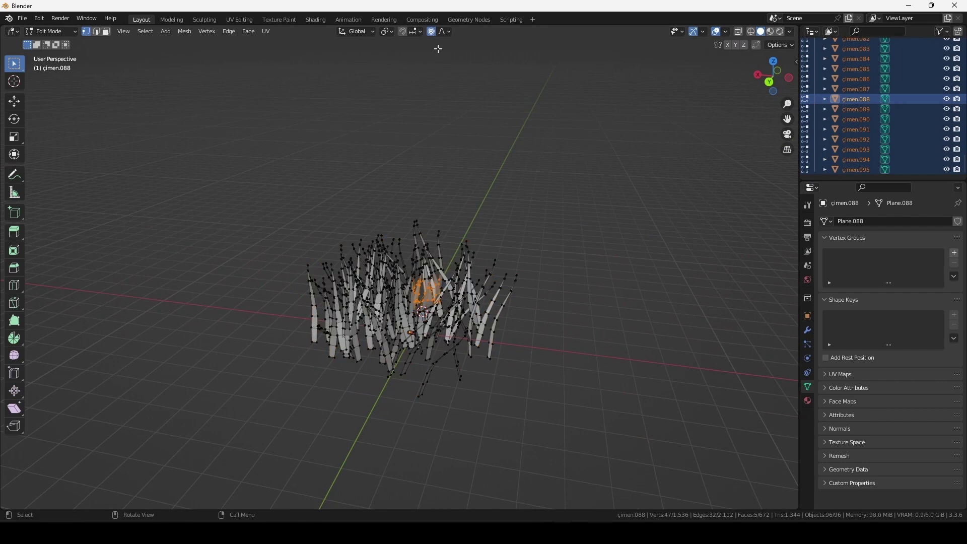
pyautogui.click(447, 33)
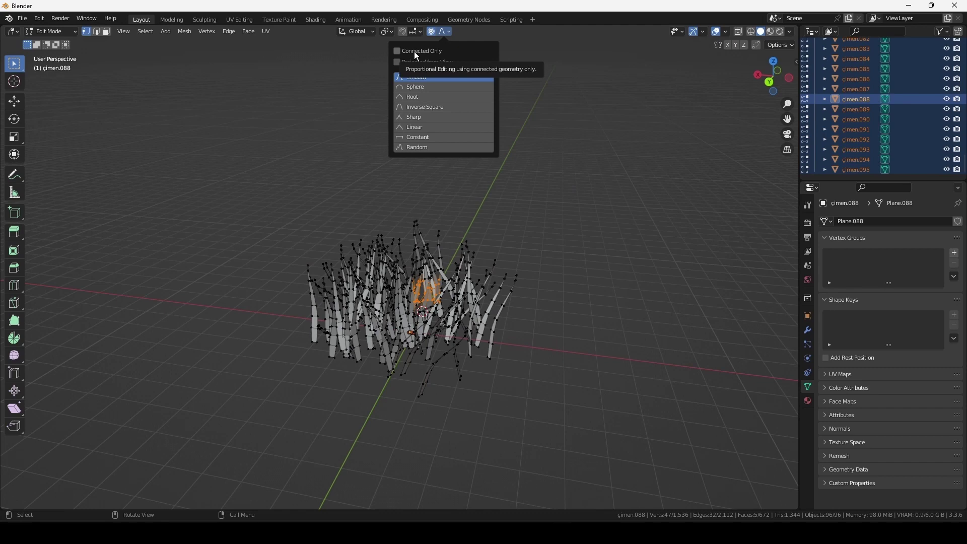
pyautogui.press('g')
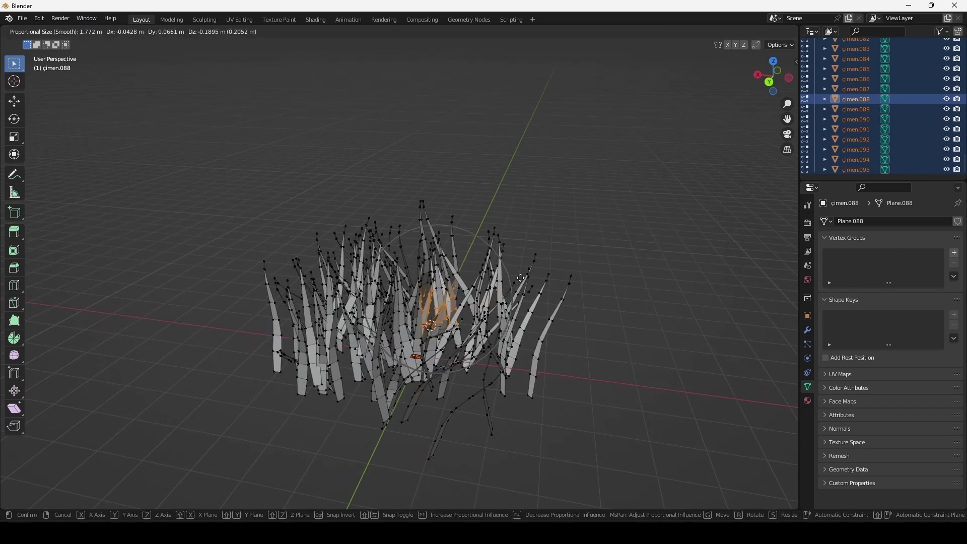
pyautogui.click(520, 278)
pyautogui.click(311, 252)
pyautogui.press('g')
pyautogui.click(449, 184)
pyautogui.click(453, 219)
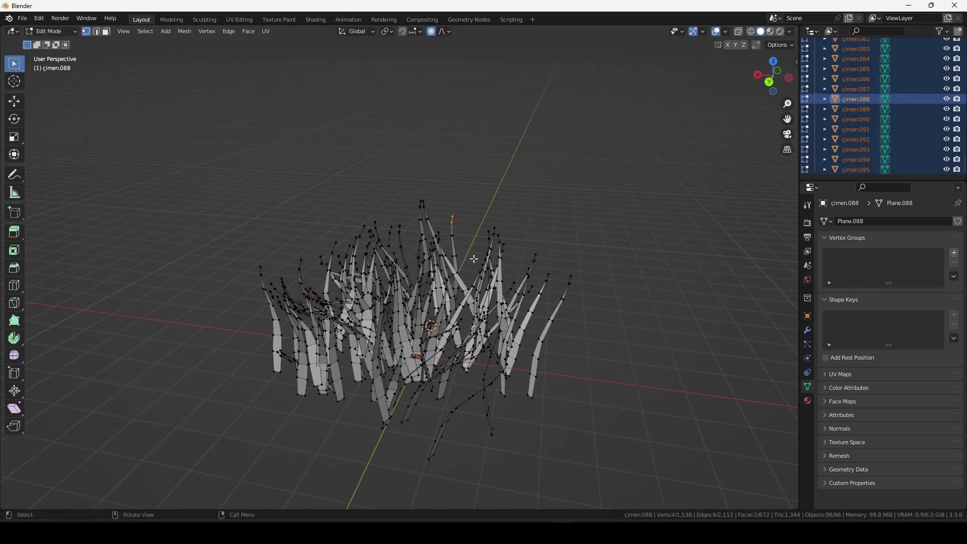
pyautogui.moveTo(474, 259); pyautogui.dragTo(453, 260, button='middle')
pyautogui.press('g')
pyautogui.click(443, 267)
pyautogui.click(386, 276)
pyautogui.press('g')
pyautogui.click(415, 276)
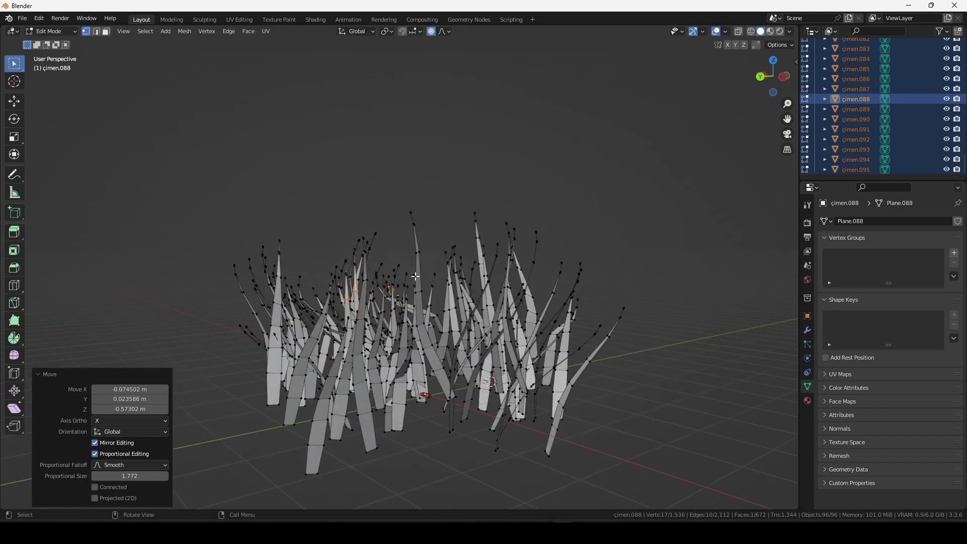
pyautogui.press('g')
pyautogui.click(428, 302)
pyautogui.press('g')
pyautogui.click(434, 323)
pyautogui.moveTo(504, 312); pyautogui.dragTo(562, 313, button='middle')
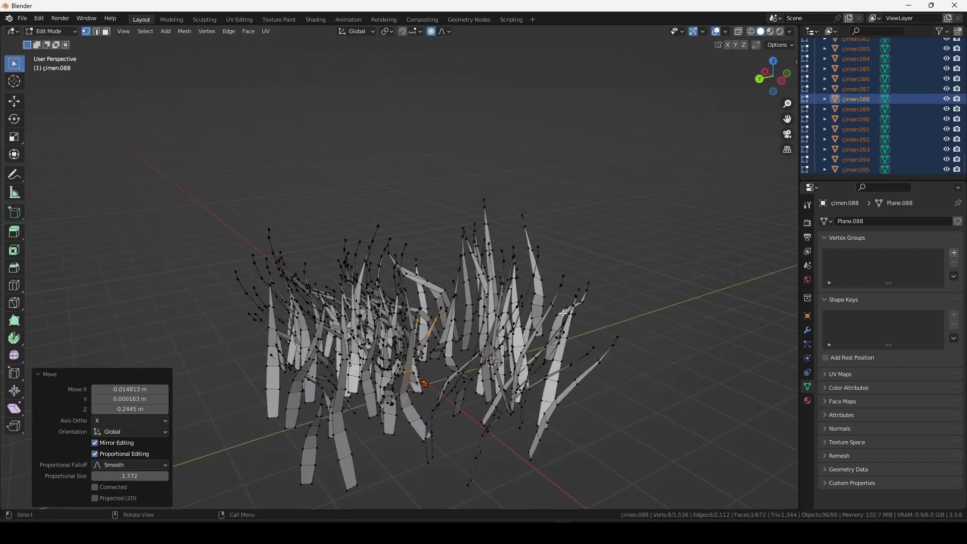
pyautogui.press('g')
pyautogui.click(621, 339)
pyautogui.press('g')
pyautogui.click(620, 375)
pyautogui.press('Tab')
pyautogui.moveTo(620, 376); pyautogui.dragTo(471, 100, button='middle')
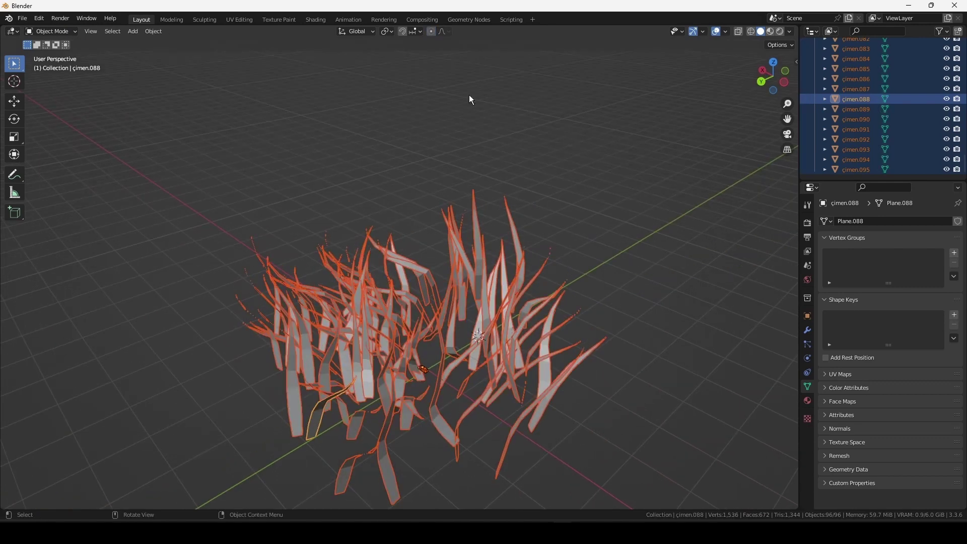
pyautogui.press('Tab')
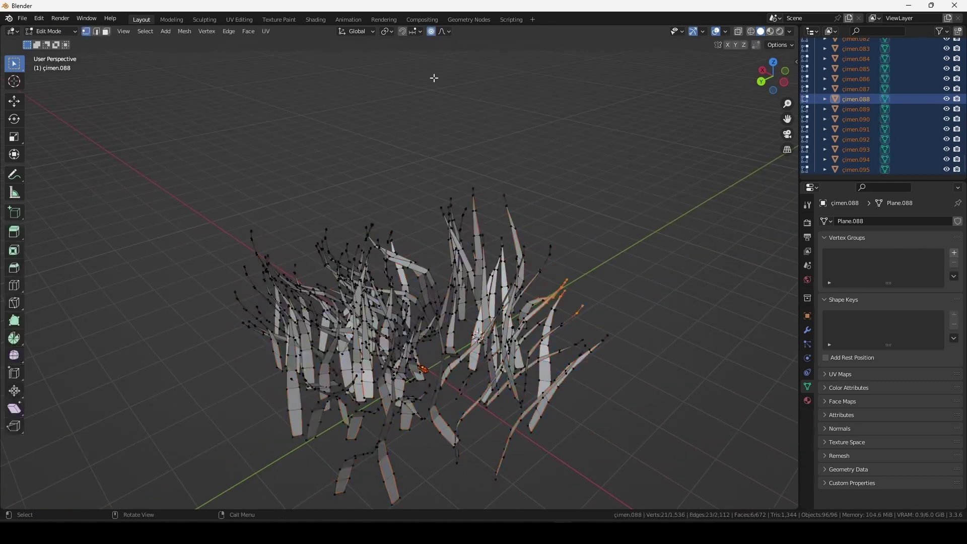
pyautogui.click(444, 32)
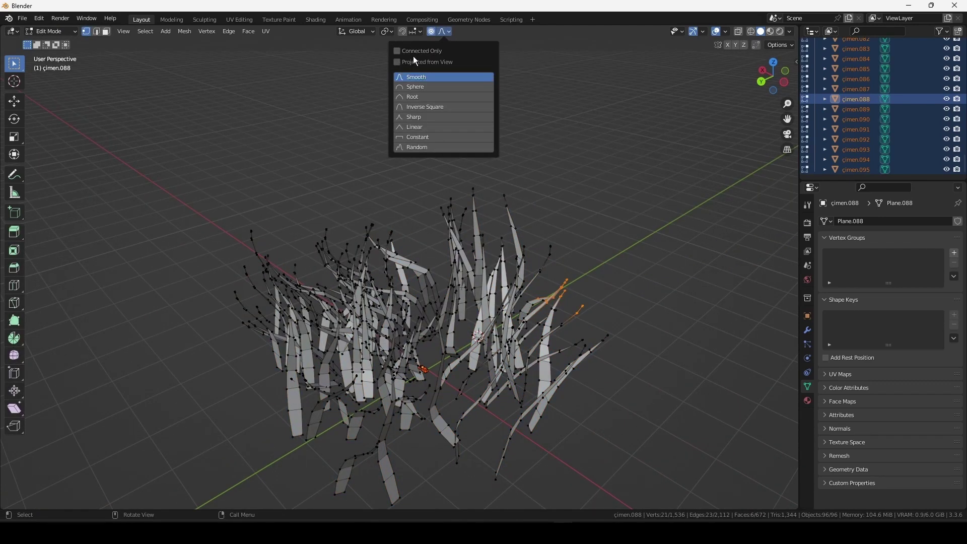
pyautogui.moveTo(424, 53)
pyautogui.mouseDown(button='middle')
pyautogui.moveTo(512, 279)
pyautogui.moveTo(645, 263)
pyautogui.mouseUp(button='middle')
pyautogui.press('ctrl+KP_Subtract')
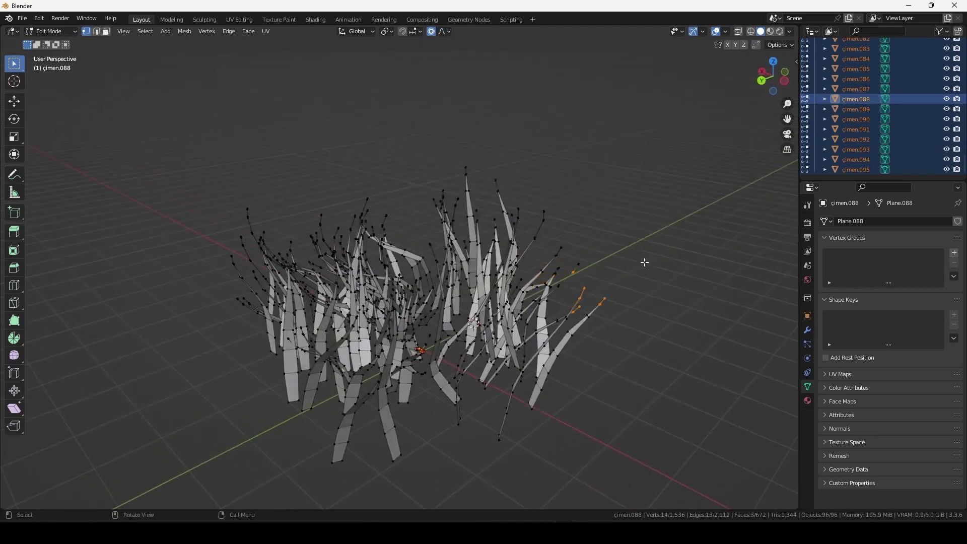
pyautogui.press('g')
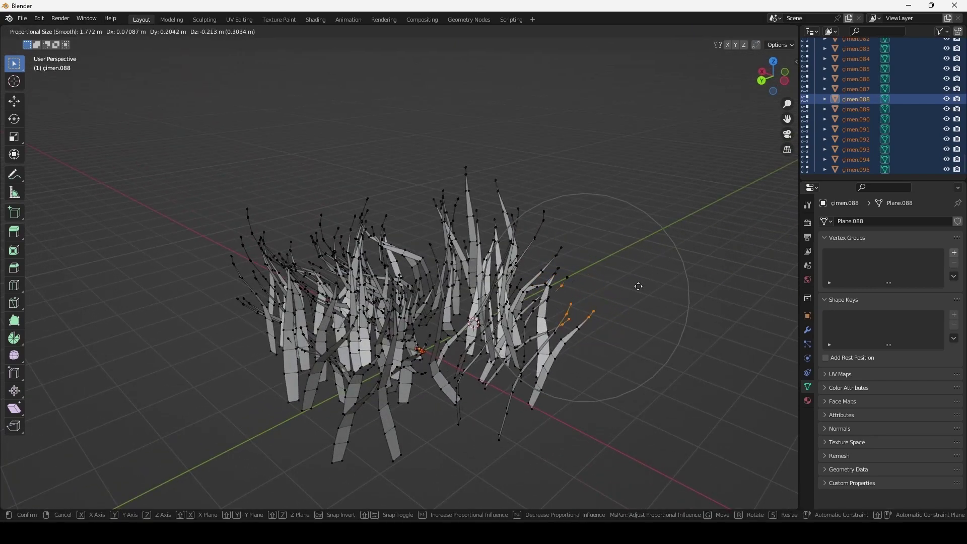
pyautogui.click(632, 267)
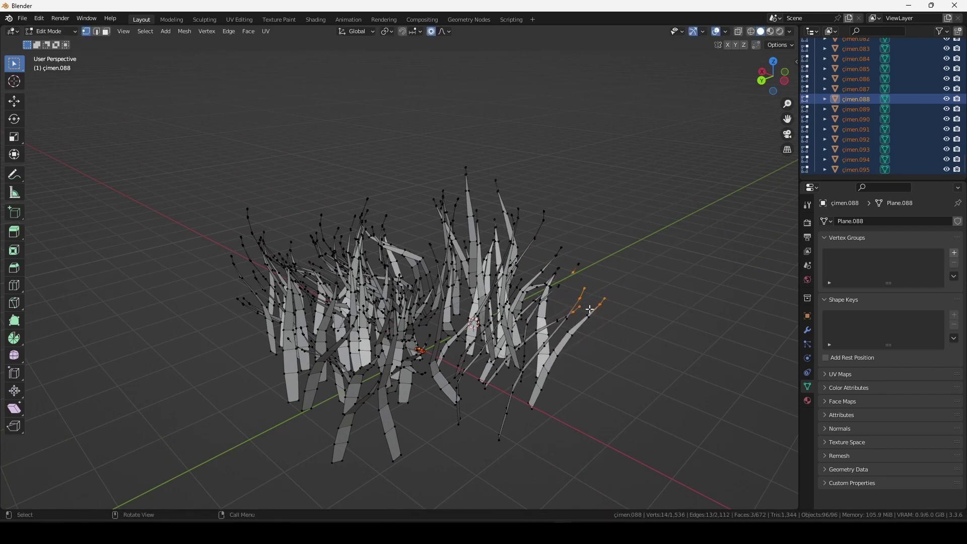
pyautogui.press('g')
pyautogui.press('Escape')
pyautogui.press('g')
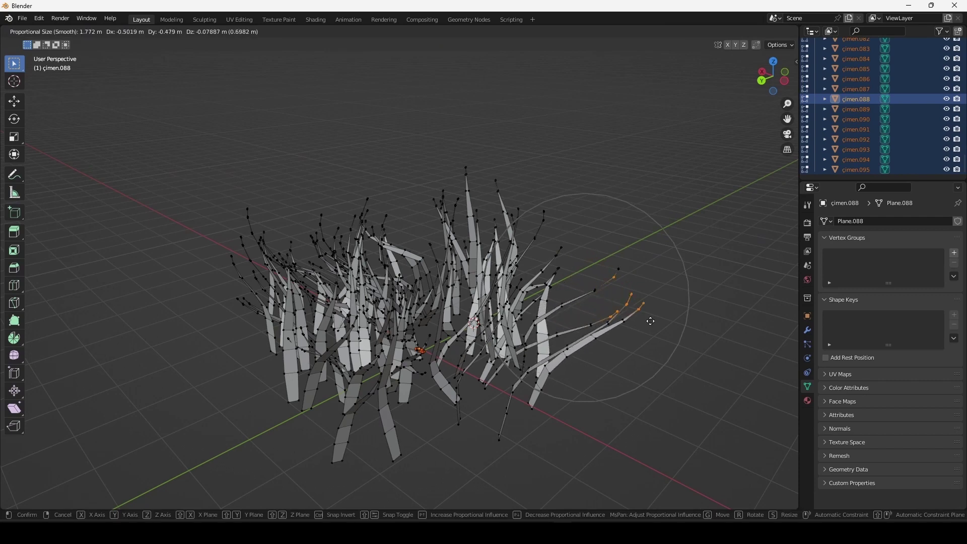
pyautogui.press('Escape')
pyautogui.click(445, 31)
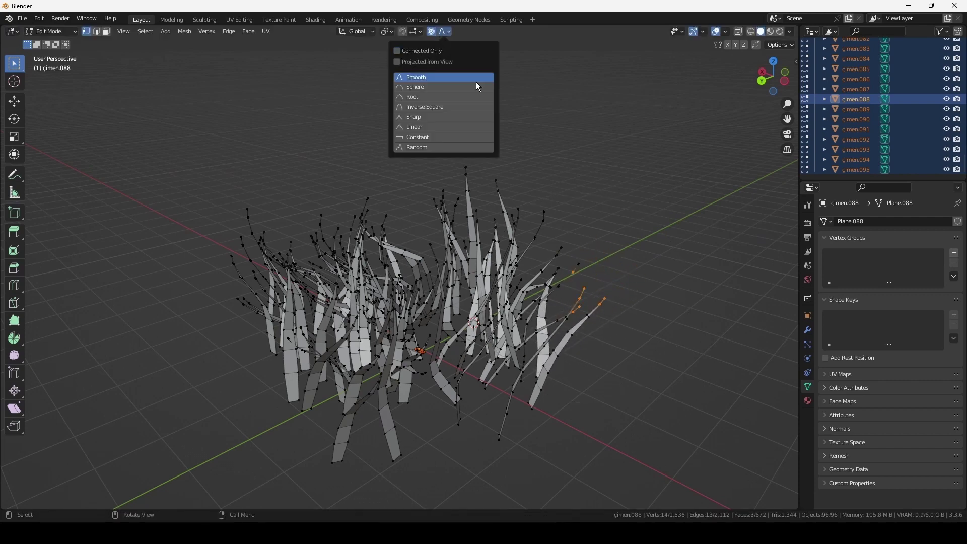
pyautogui.press('g')
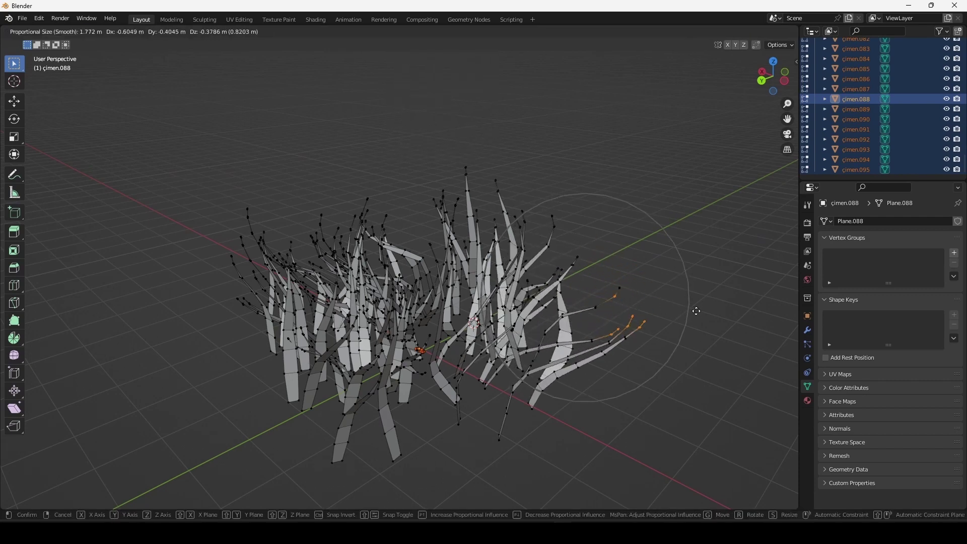
pyautogui.click(658, 281)
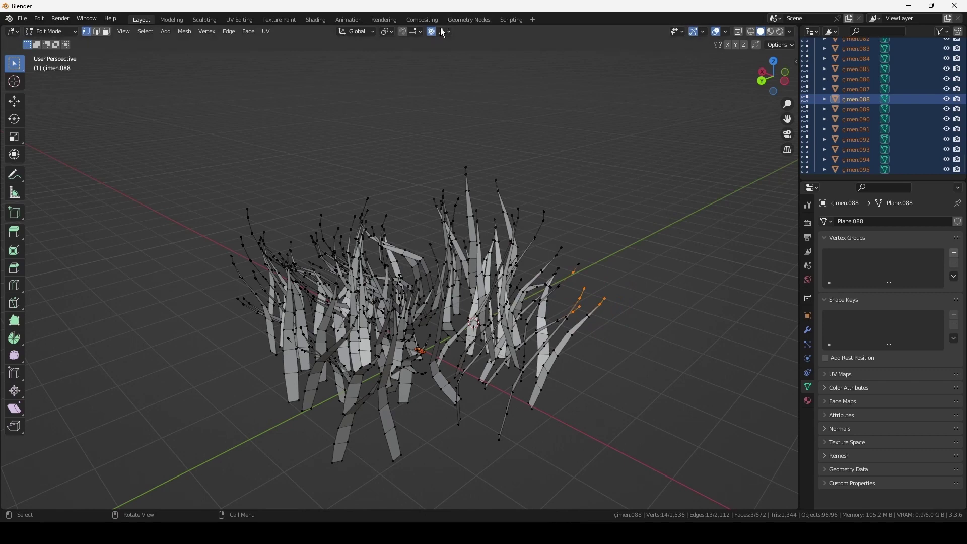
pyautogui.moveTo(472, 192); pyautogui.dragTo(465, 194, button='middle')
pyautogui.press('a')
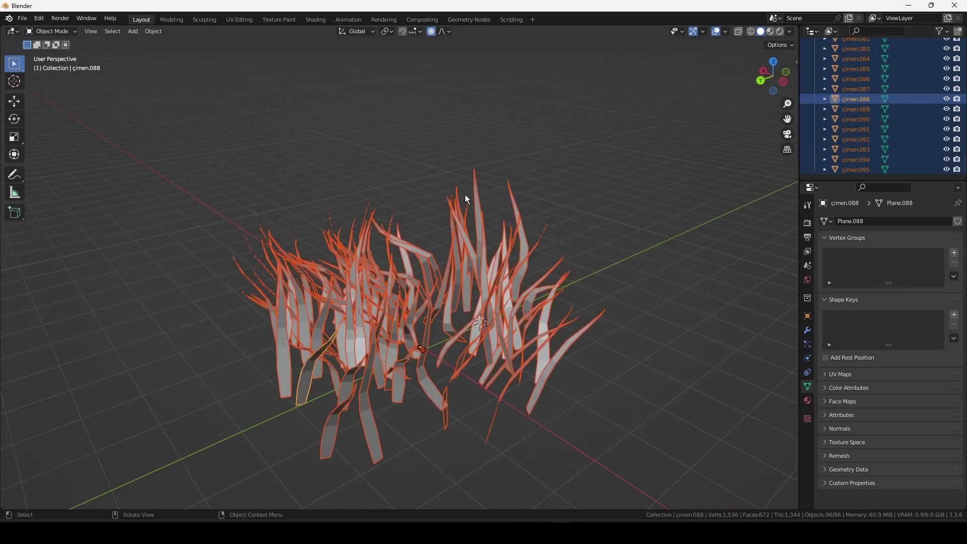
pyautogui.hotkey('ctrl', 'z')
pyautogui.hotkey('ctrl', 'z')
pyautogui.hotkey('ctrl', 'z')
pyautogui.hotkey('ctrl', 'z')
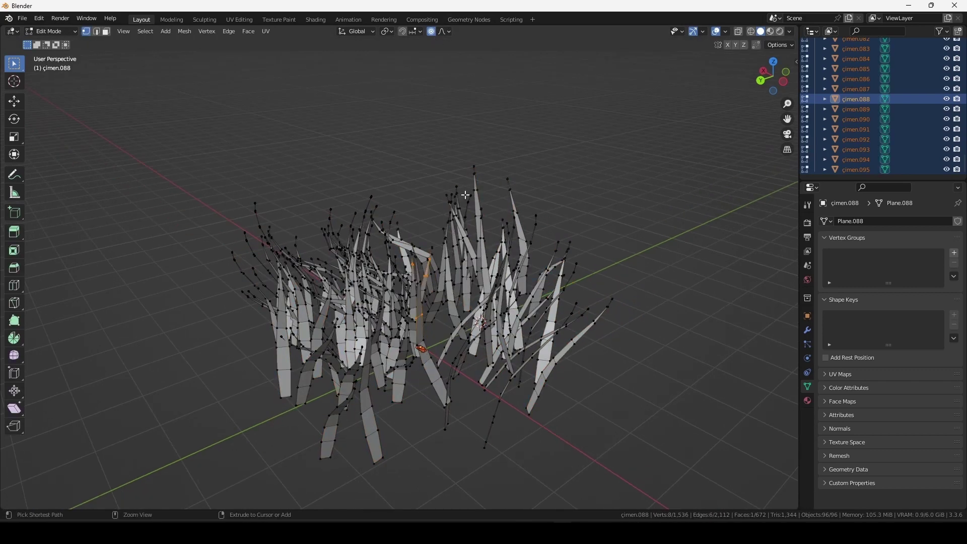
pyautogui.hotkey('ctrl', 'z')
pyautogui.hotkey('ctrl', 'z')
pyautogui.hotkey('ctrl', 'z')
pyautogui.hotkey('ctrl', 'z')
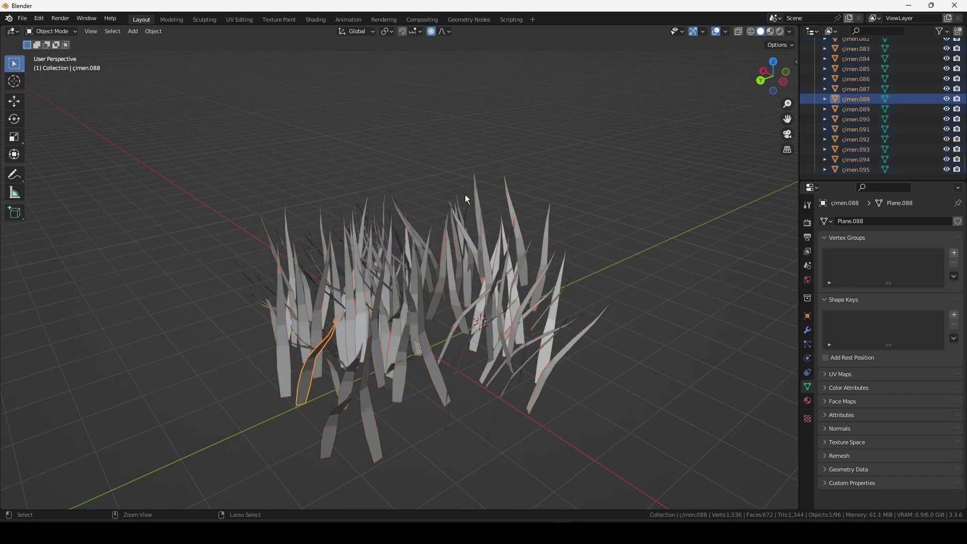
pyautogui.hotkey('ctrl', 'z')
# Step: Keep one grass blade by inverting the selection, deleting the other 95, and framing it
pyautogui.moveTo(500, 271); pyautogui.dragTo(438, 361, button='middle')
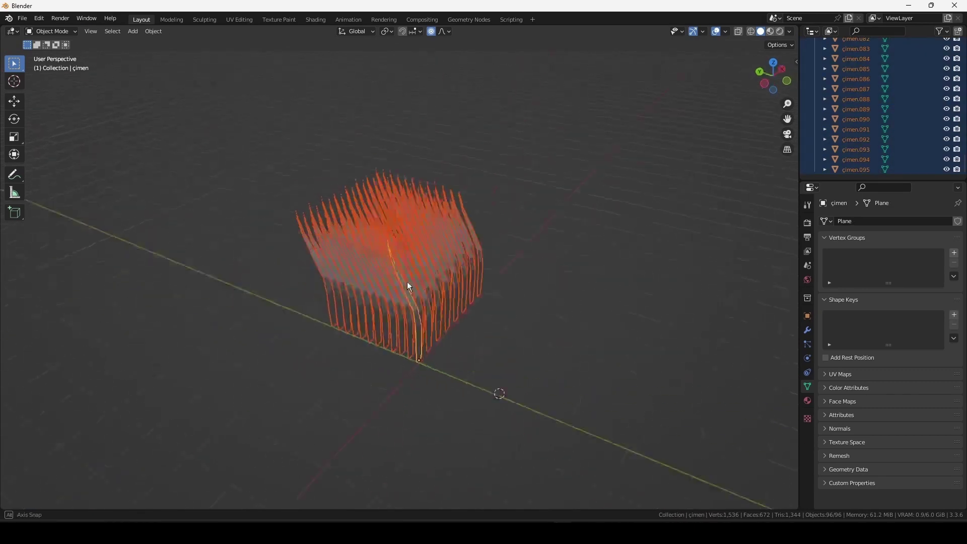
pyautogui.click(417, 356)
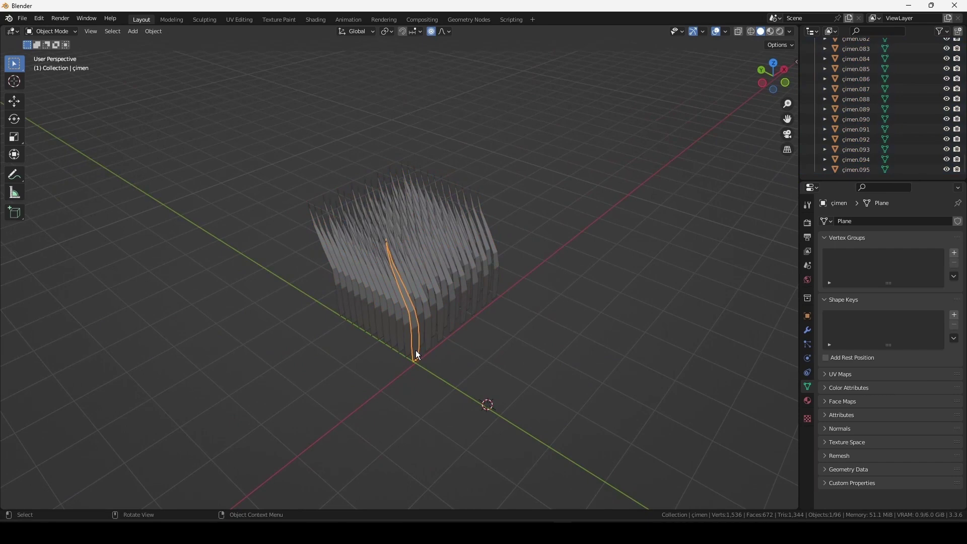
pyautogui.press('ctrl')
pyautogui.hotkey('ctrl', 'i')
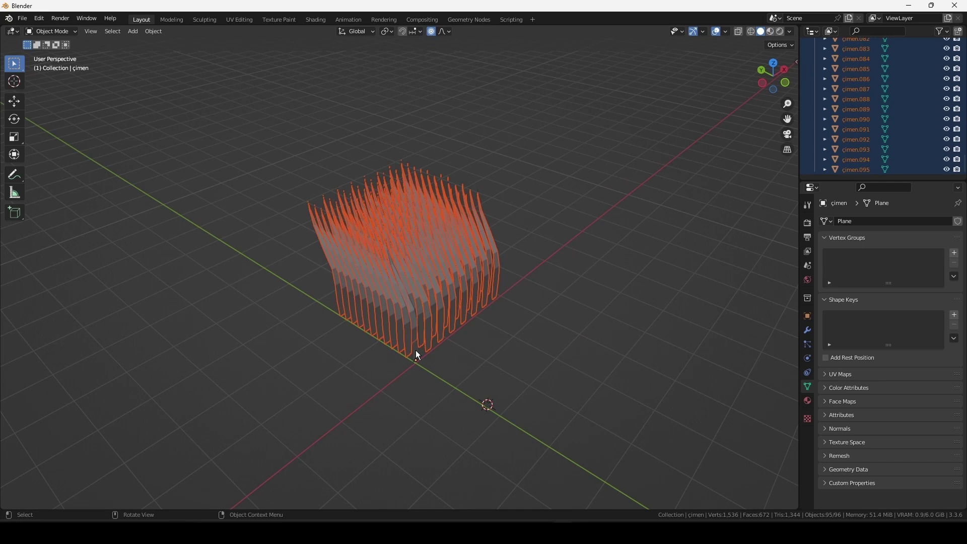
pyautogui.press('x')
pyautogui.click(416, 352)
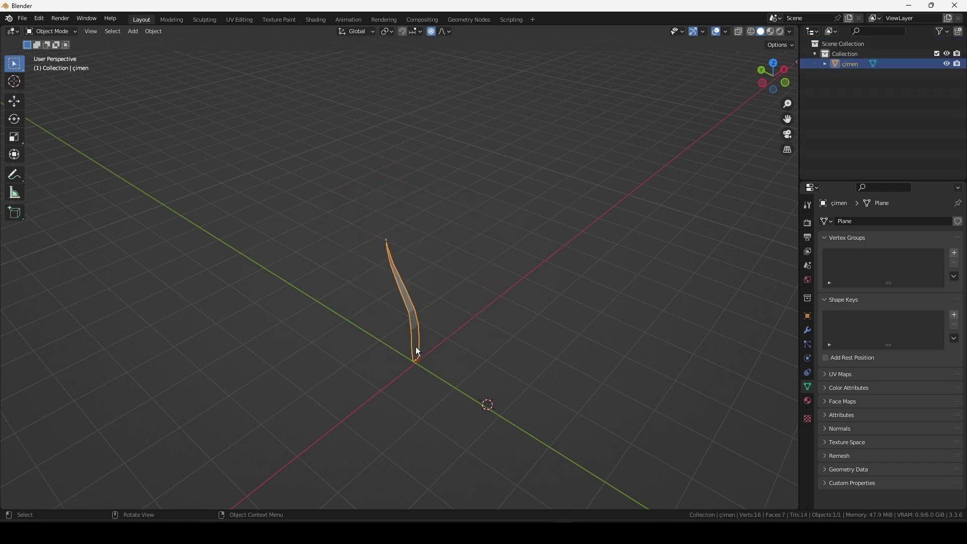
pyautogui.moveTo(416, 352)
pyautogui.mouseDown(button='middle')
pyautogui.moveTo(405, 306)
pyautogui.moveTo(390, 306)
pyautogui.mouseUp(button='middle')
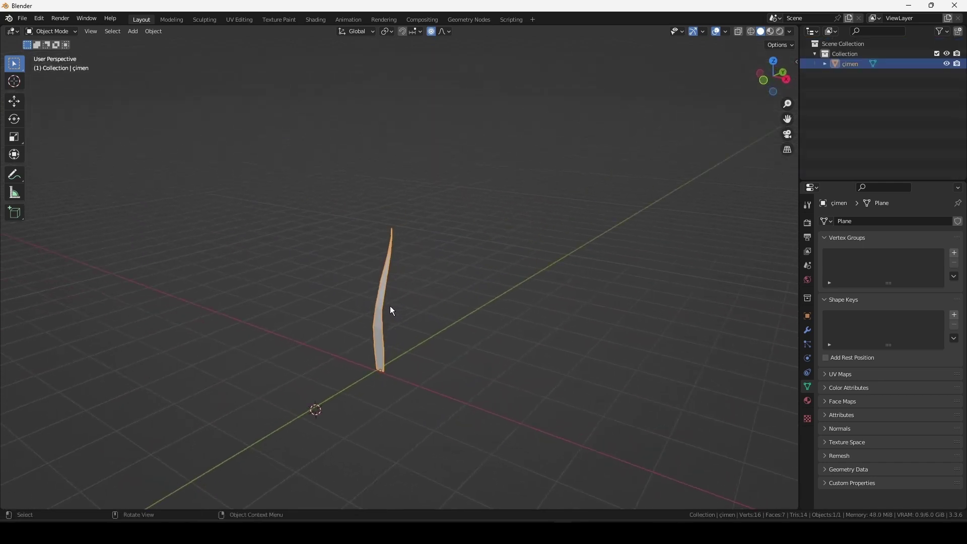
pyautogui.press('KP_Decimal')
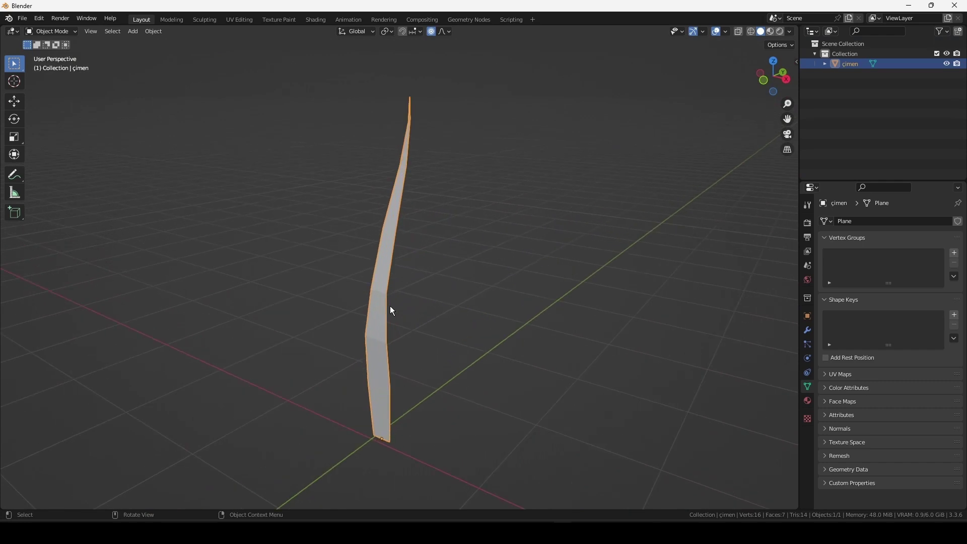
# Step: In Edit Mode, scale all the blade's vertices to 0 along Y to flatten it
pyautogui.press('Tab')
pyautogui.moveTo(475, 288); pyautogui.dragTo(416, 290, button='middle')
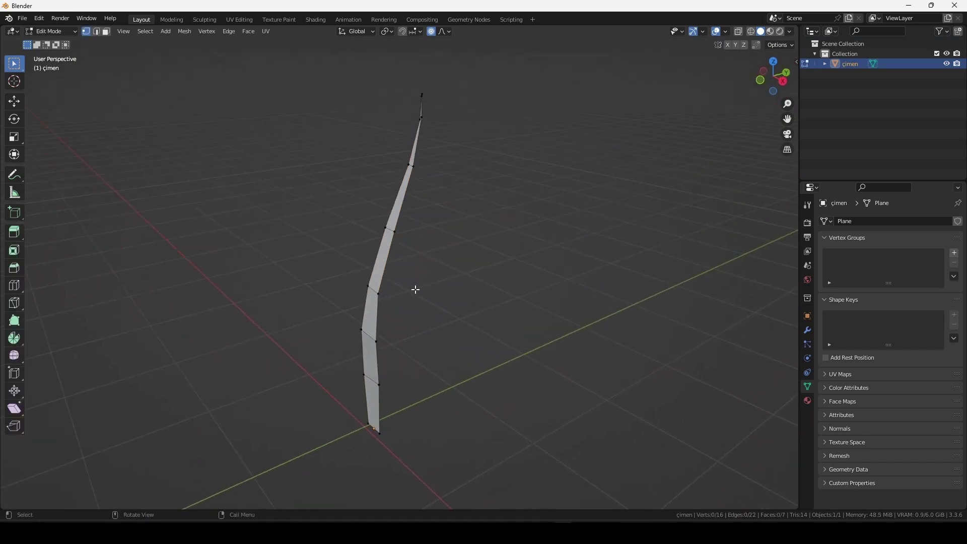
pyautogui.press('a')
pyautogui.write('s')
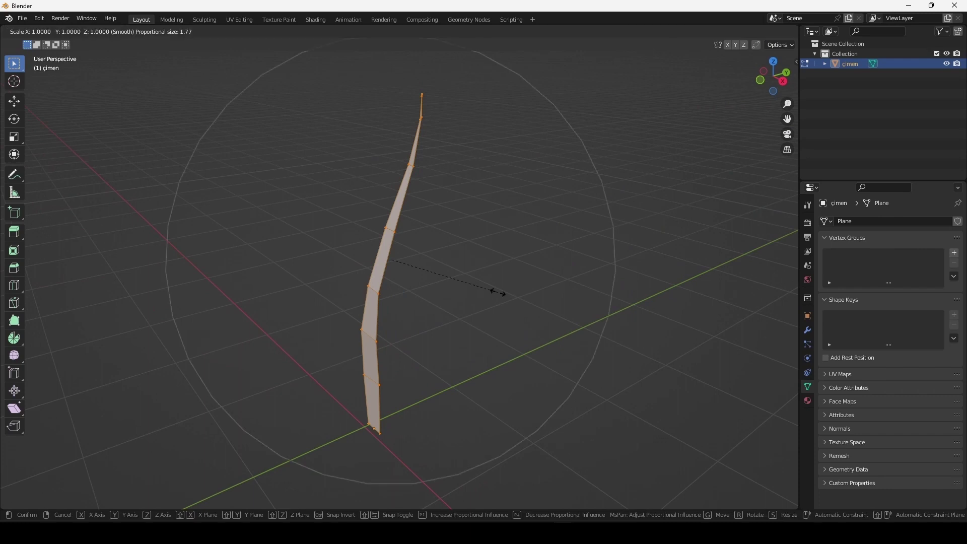
pyautogui.write('y0')
pyautogui.press('Return')
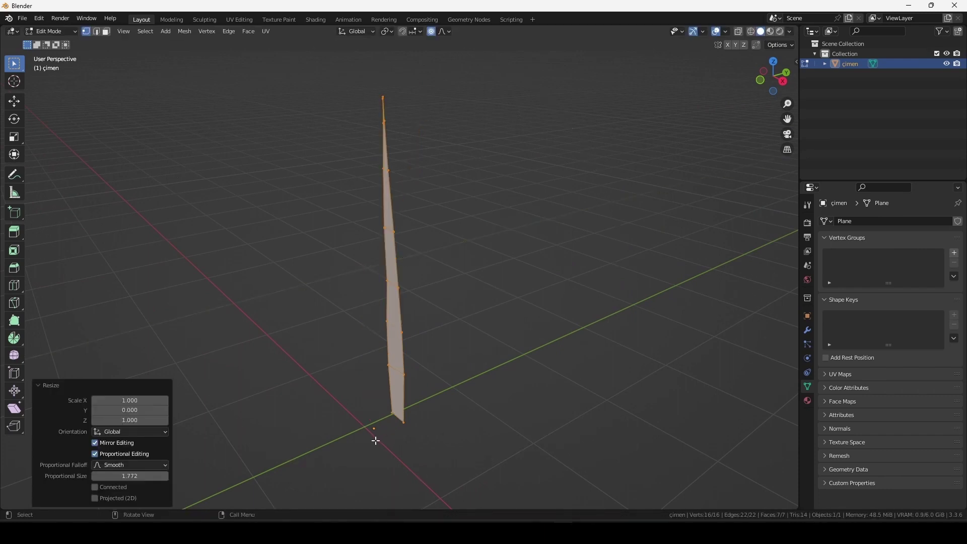
# Step: Move the blade -0.26032 m along Y with smooth proportional falloff, then select its base vertices
pyautogui.press('g')
pyautogui.press('y')
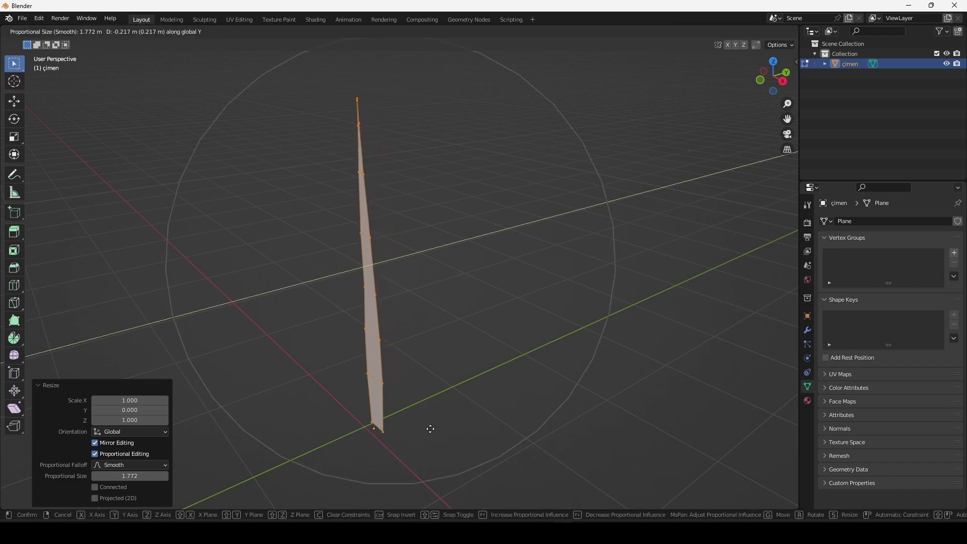
pyautogui.click(384, 445)
pyautogui.moveTo(436, 429)
pyautogui.mouseDown(button='middle')
pyautogui.moveTo(475, 419)
pyautogui.moveTo(440, 408)
pyautogui.moveTo(475, 267)
pyautogui.moveTo(428, 270)
pyautogui.mouseUp(button='middle')
pyautogui.scroll(-3, 423, 253)
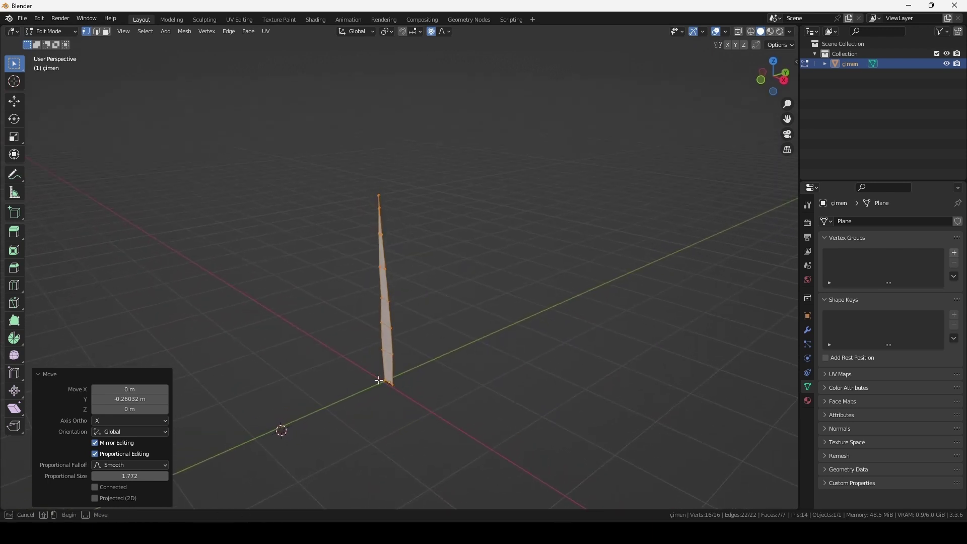
pyautogui.moveTo(374, 375); pyautogui.dragTo(406, 414)
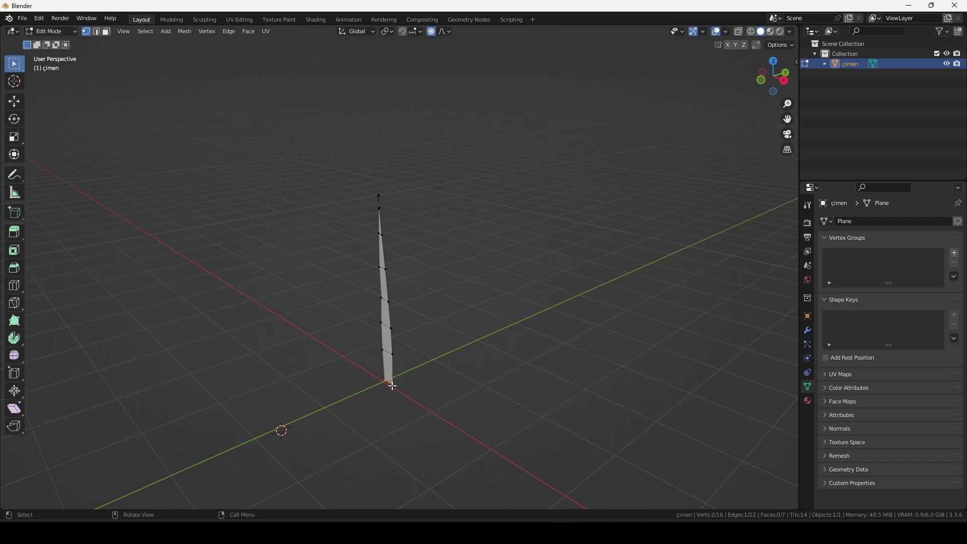
# Step: Snap the 3D cursor to the blade's base vertices and set 3D Cursor as the pivot point
pyautogui.hotkey('shift', 's')
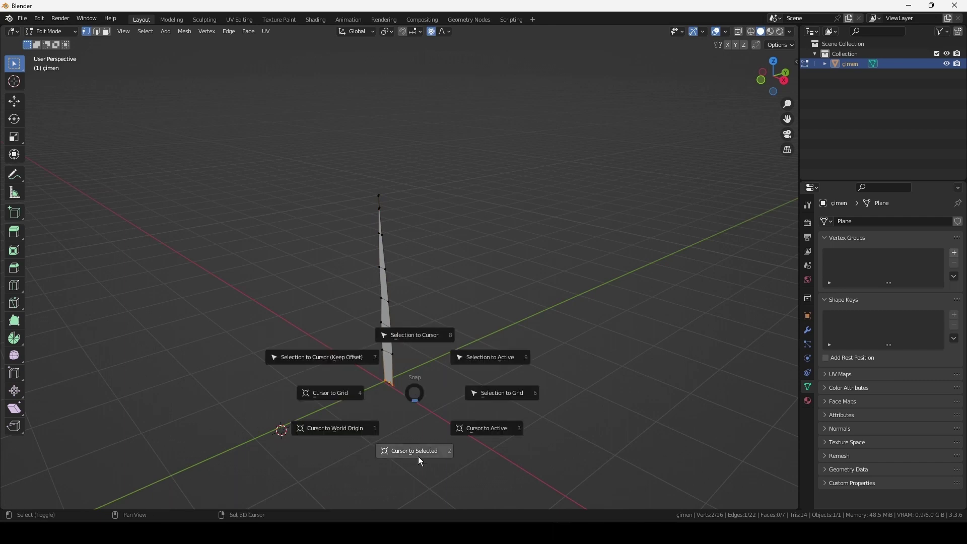
pyautogui.click(407, 451)
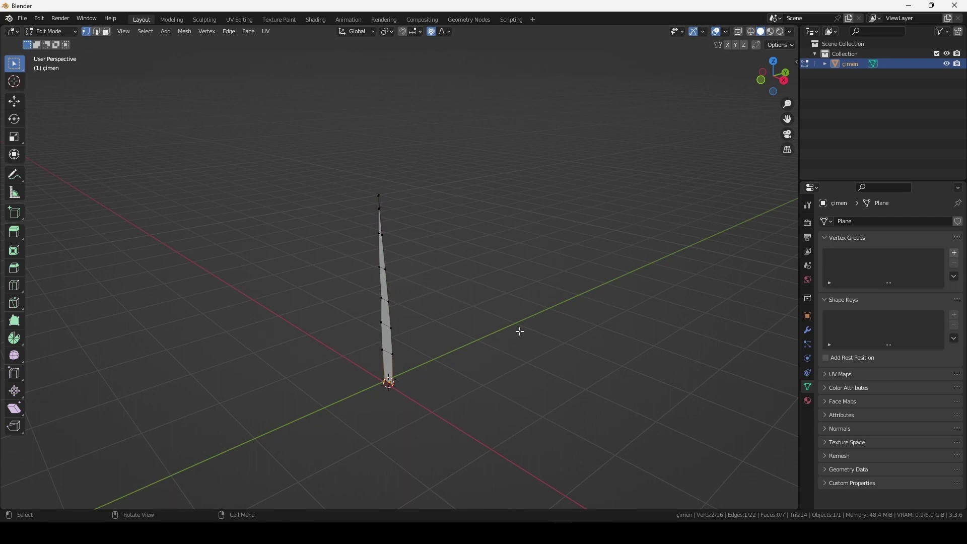
pyautogui.press('.')
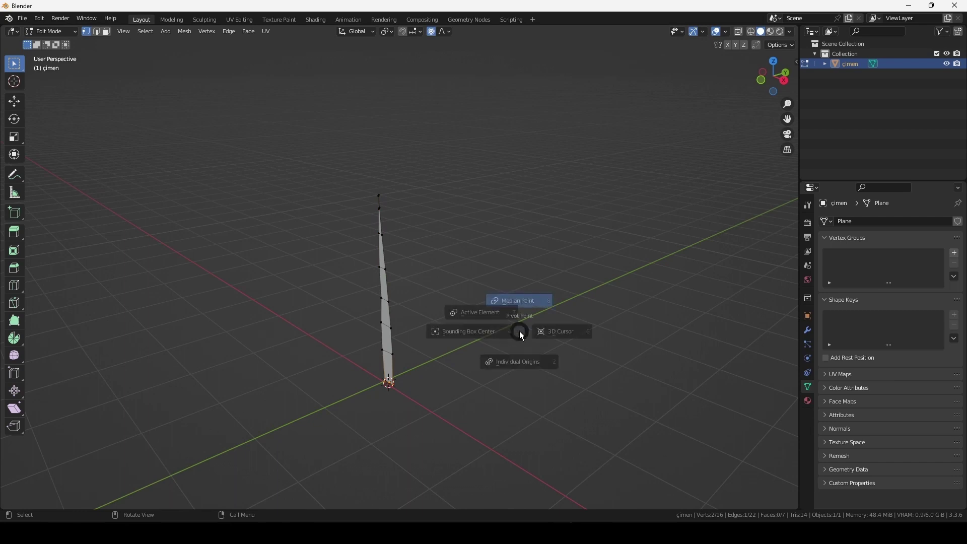
pyautogui.press('Escape')
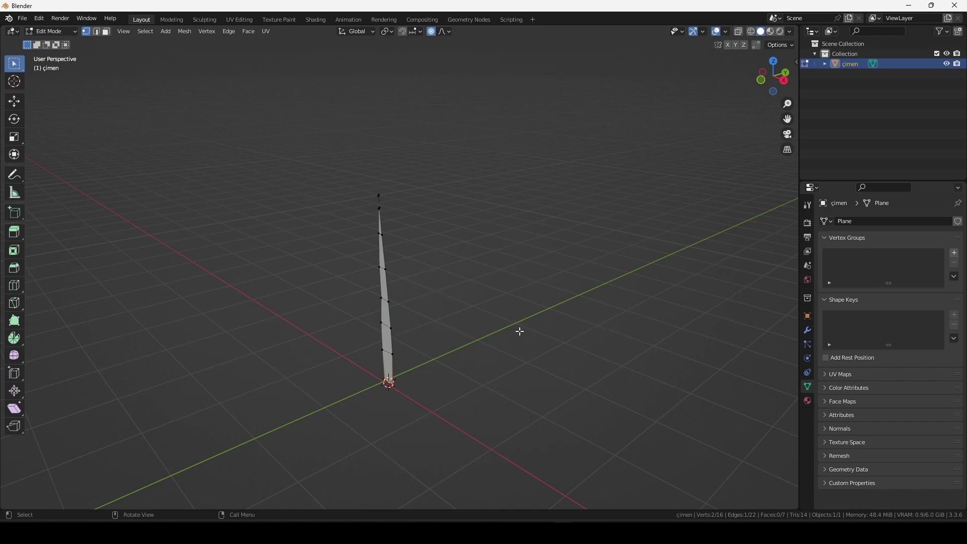
pyautogui.click(356, 33)
pyautogui.click(387, 31)
pyautogui.press('.')
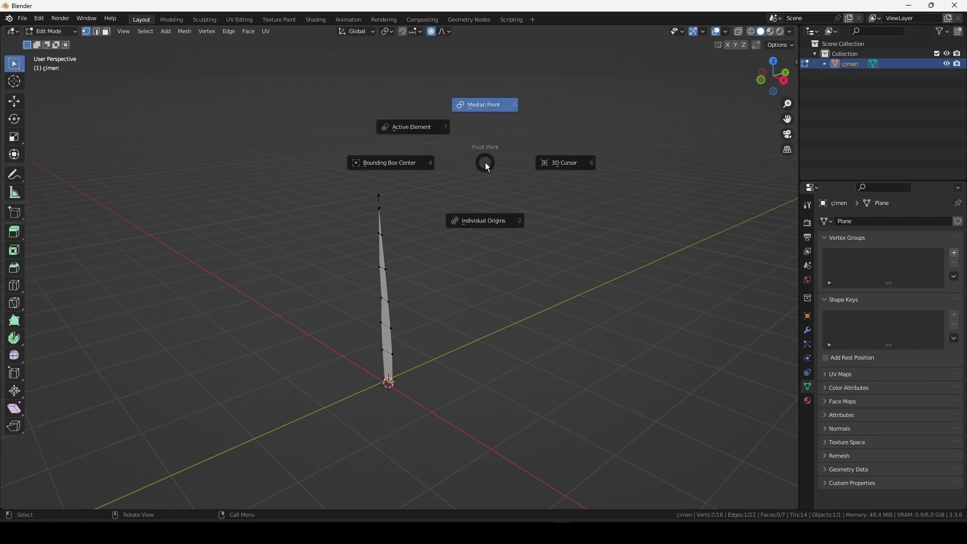
pyautogui.click(559, 168)
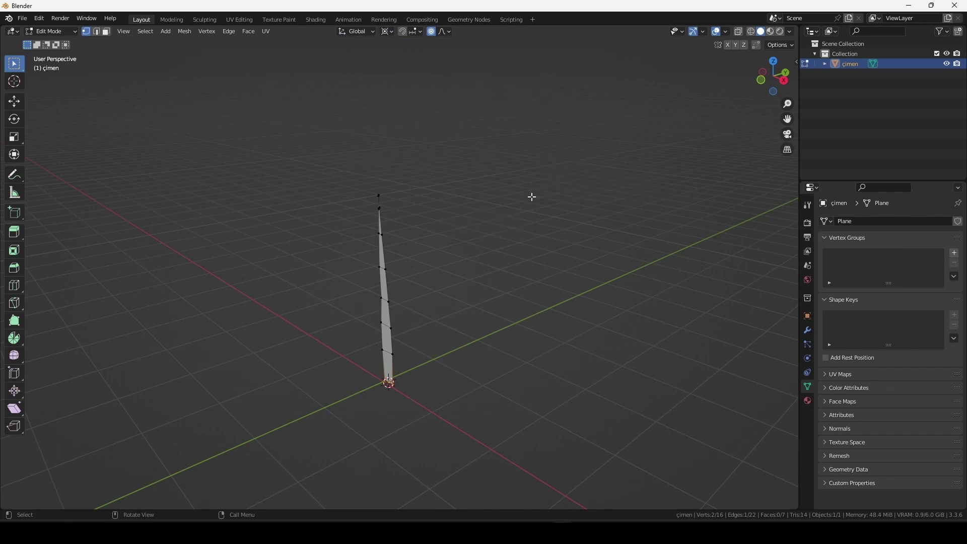
pyautogui.moveTo(372, 177); pyautogui.dragTo(384, 220)
# Step: Bend the blade by rotating its tip vertices -20.8° around X with proportional falloff 3.452
pyautogui.press('r')
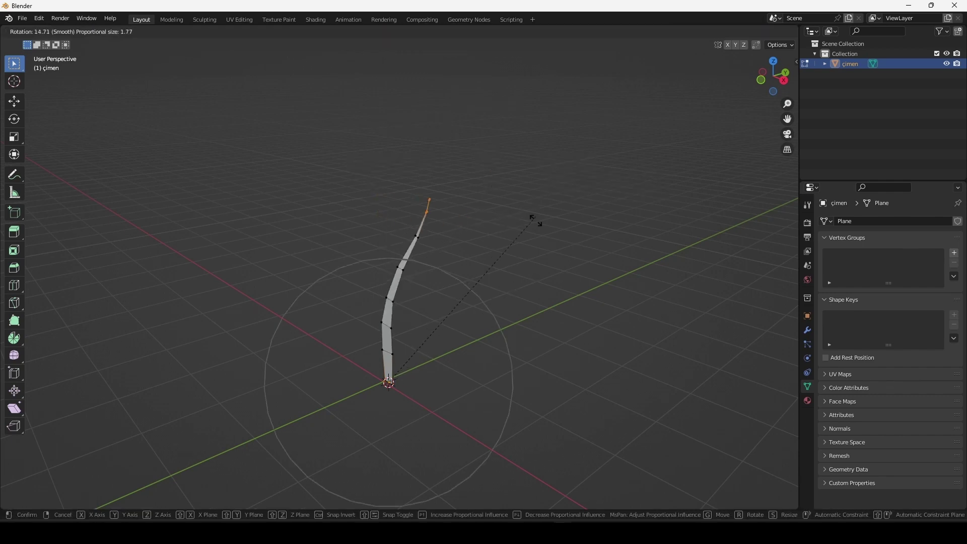
pyautogui.press('Escape')
pyautogui.moveTo(503, 231)
pyautogui.mouseDown(button='middle')
pyautogui.moveTo(507, 259)
pyautogui.moveTo(530, 256)
pyautogui.moveTo(417, 259)
pyautogui.moveTo(397, 237)
pyautogui.moveTo(462, 218)
pyautogui.moveTo(384, 218)
pyautogui.mouseUp(button='middle')
pyautogui.click(373, 211)
pyautogui.moveTo(503, 269); pyautogui.dragTo(486, 272, button='middle')
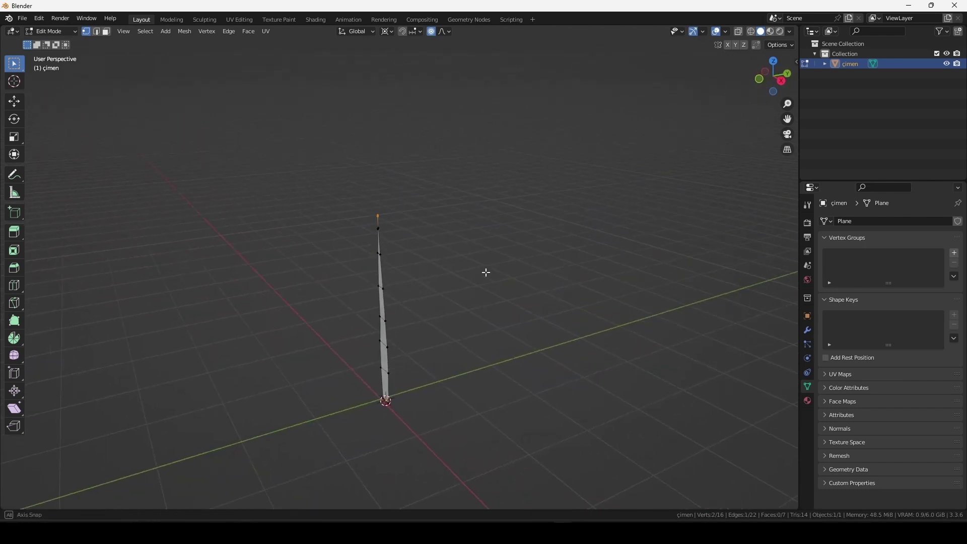
pyautogui.press('r')
pyautogui.press('x')
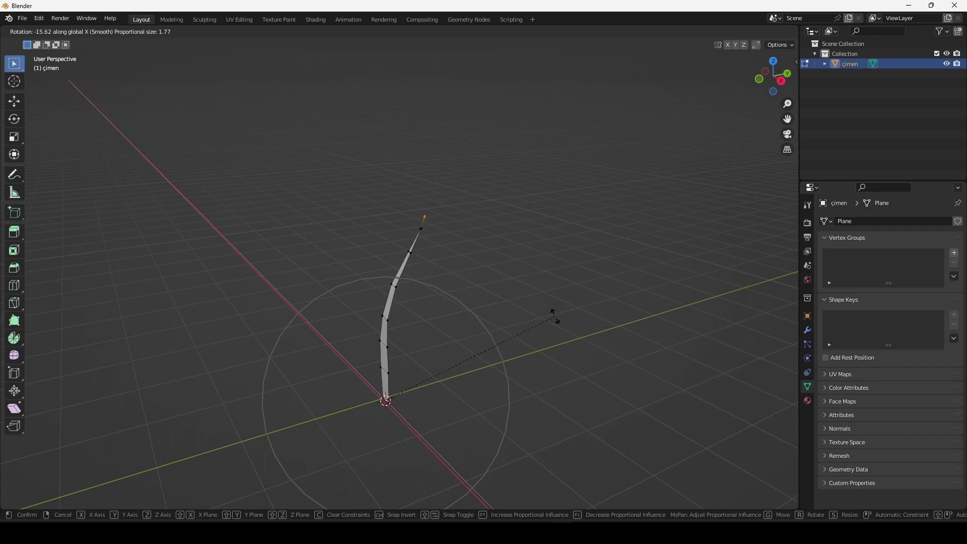
pyautogui.scroll(-2, 556, 309)
pyautogui.scroll(-3, 562, 317)
pyautogui.scroll(-2, 567, 328)
pyautogui.click(570, 330)
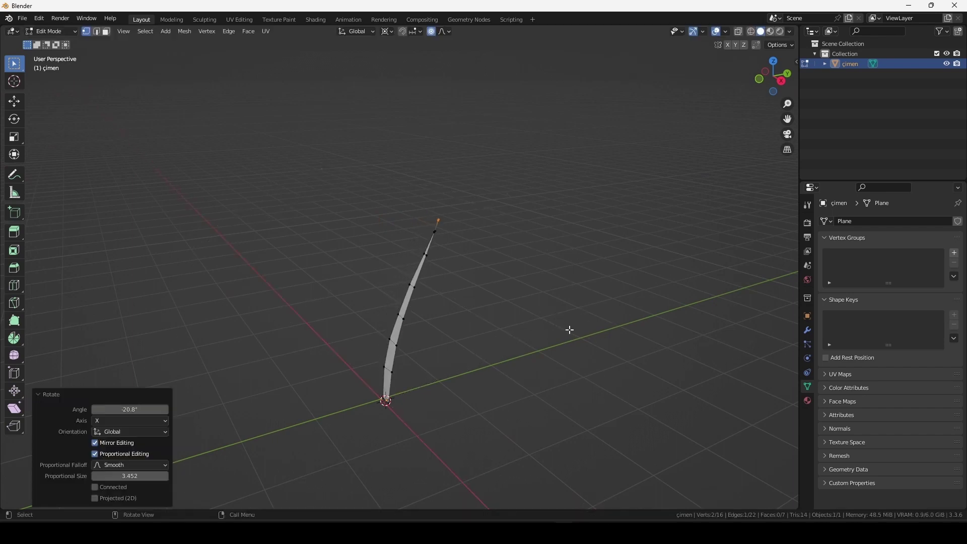
# Step: Return to Object Mode and duplicate the curved blade
pyautogui.press('Tab')
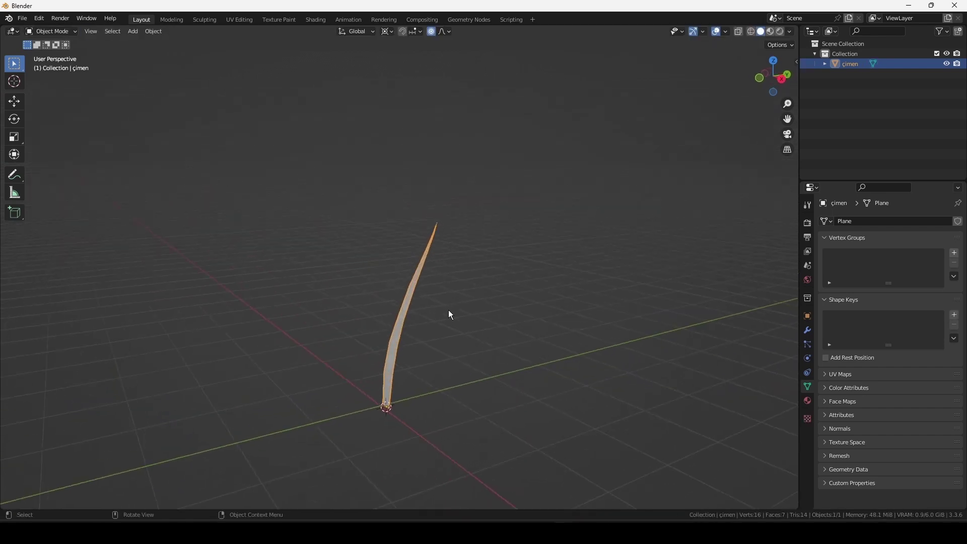
pyautogui.moveTo(450, 315); pyautogui.dragTo(518, 378, button='middle')
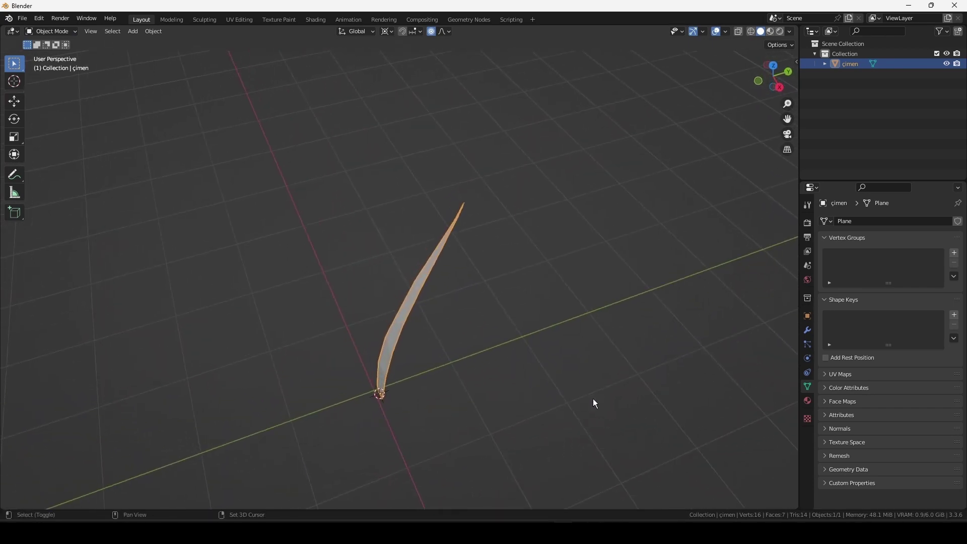
pyautogui.hotkey('shift', 'd')
# Step: Rotate the duplicate blade 139° around Z so it leans opposite the original
pyautogui.press('r')
pyautogui.press('z')
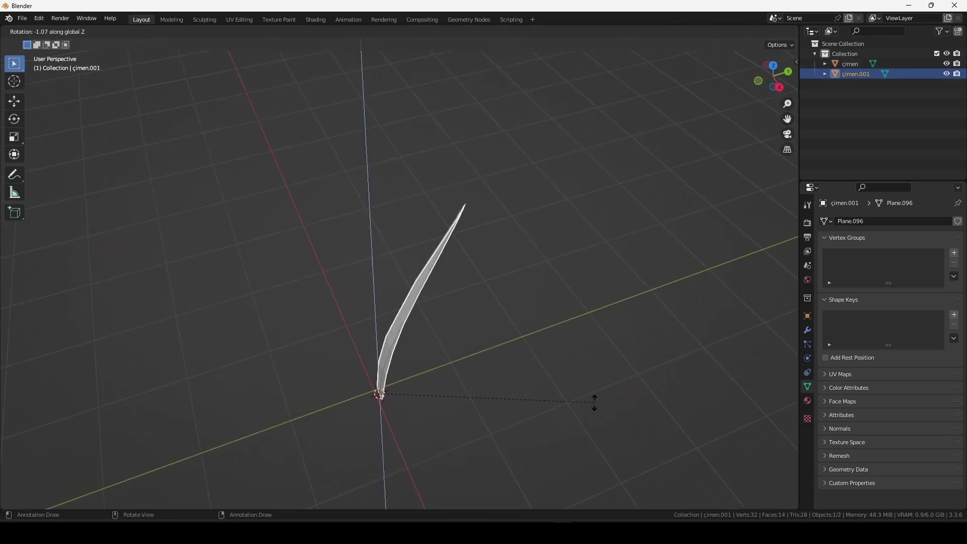
pyautogui.click(317, 319)
pyautogui.press('g')
pyautogui.hotkey('shift', 'z')
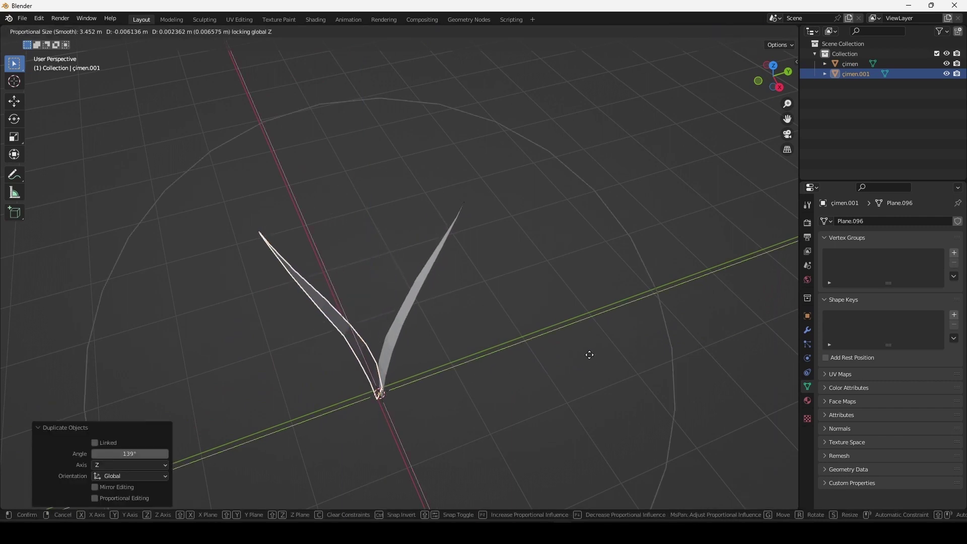
pyautogui.press('Escape')
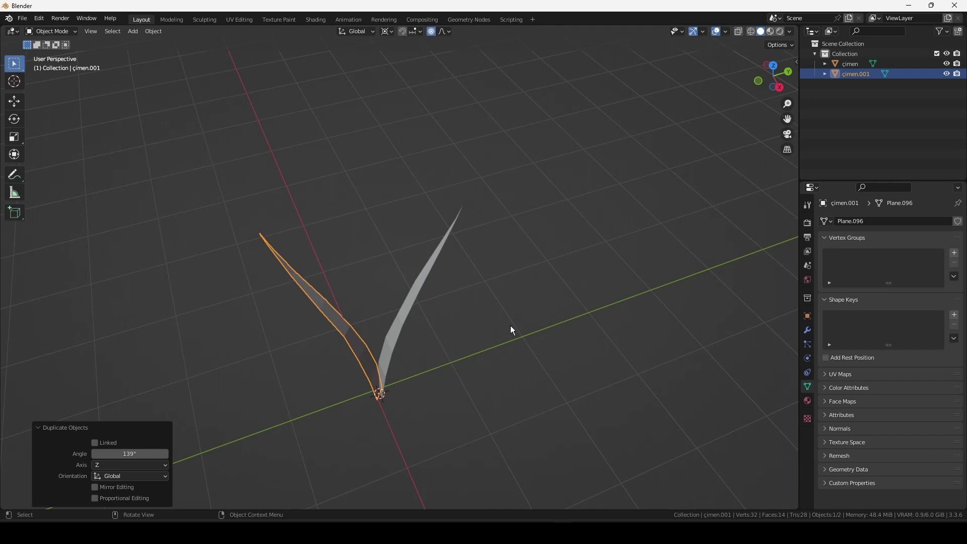
pyautogui.press('r')
pyautogui.press('Escape')
# Step: Enable proportional editing with Smooth falloff, testing it briefly in Edit Mode
pyautogui.click(432, 32)
pyautogui.click(441, 32)
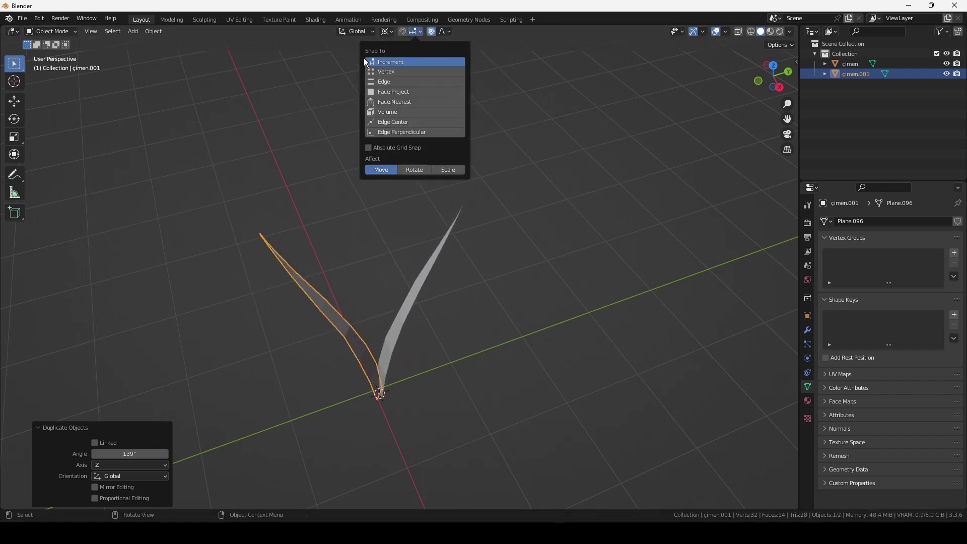
pyautogui.press('Tab')
pyautogui.click(444, 31)
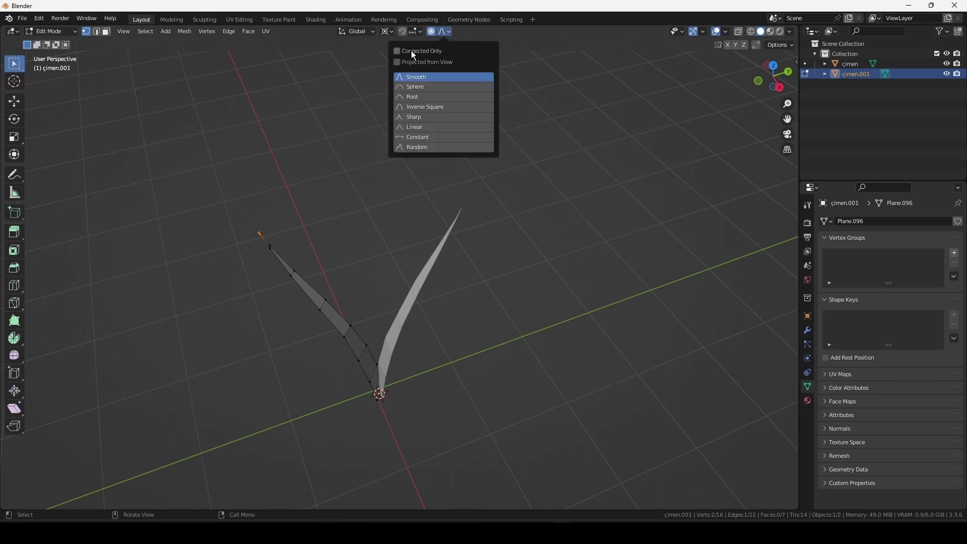
pyautogui.press('g')
pyautogui.press('Escape')
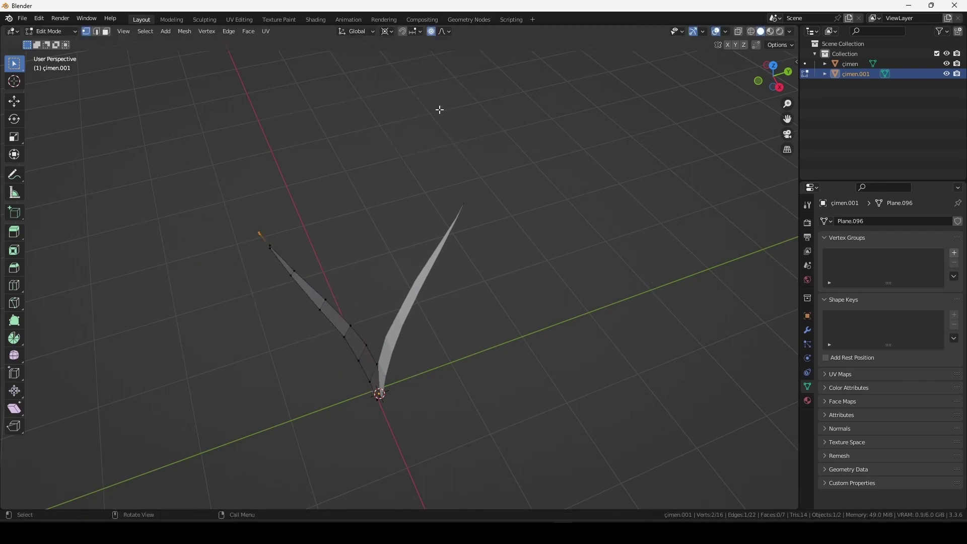
pyautogui.press('Tab')
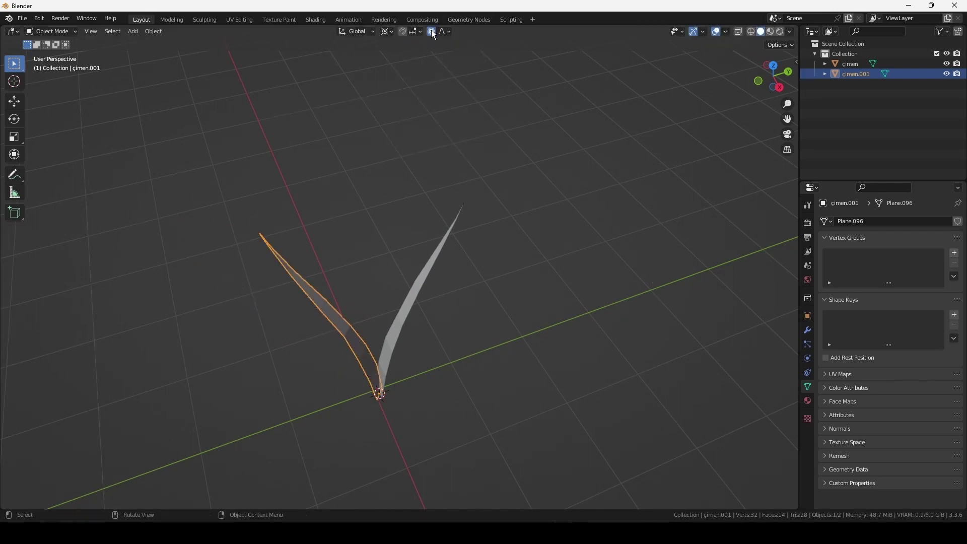
pyautogui.click(443, 33)
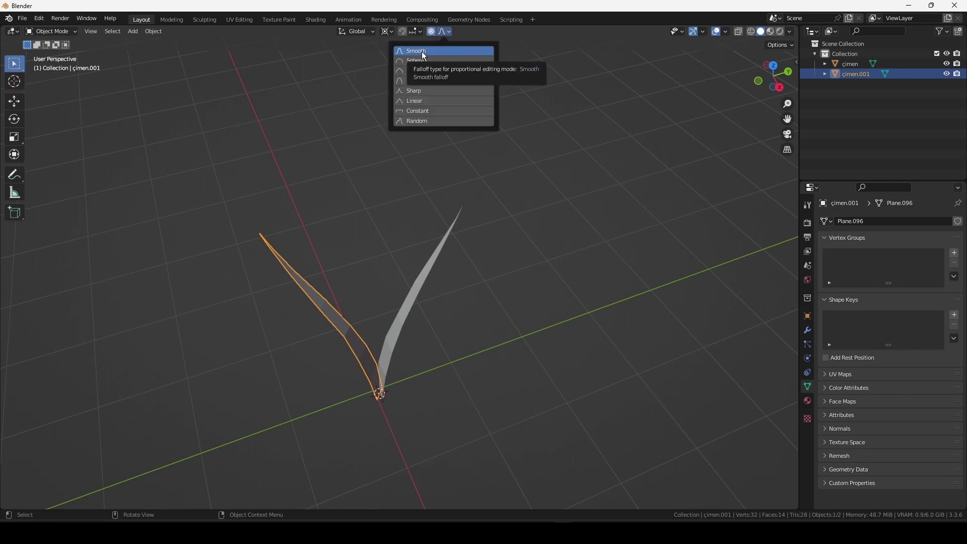
pyautogui.click(423, 52)
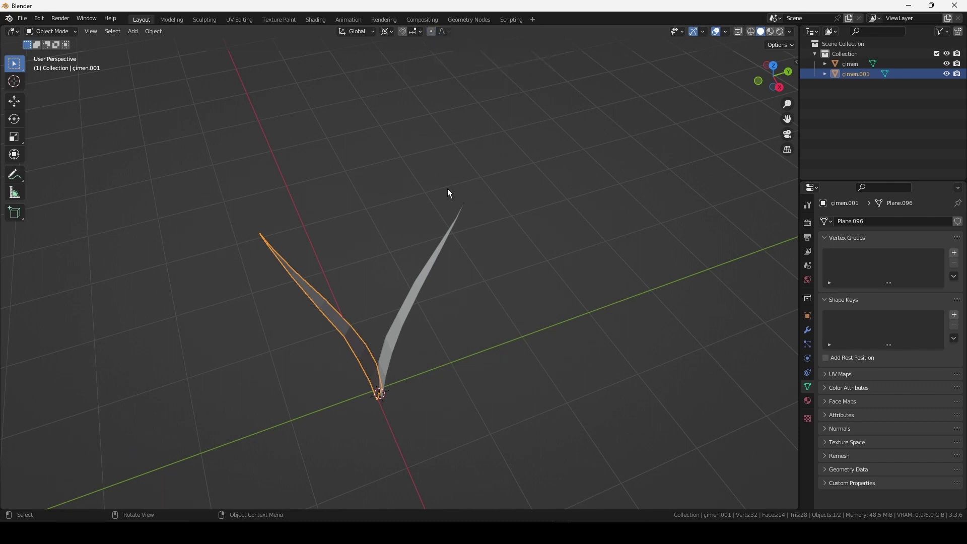
# Step: Shift the duplicate blade horizontally, then soft-move its tip outward in Edit Mode
pyautogui.press('g')
pyautogui.hotkey('shift', 'z')
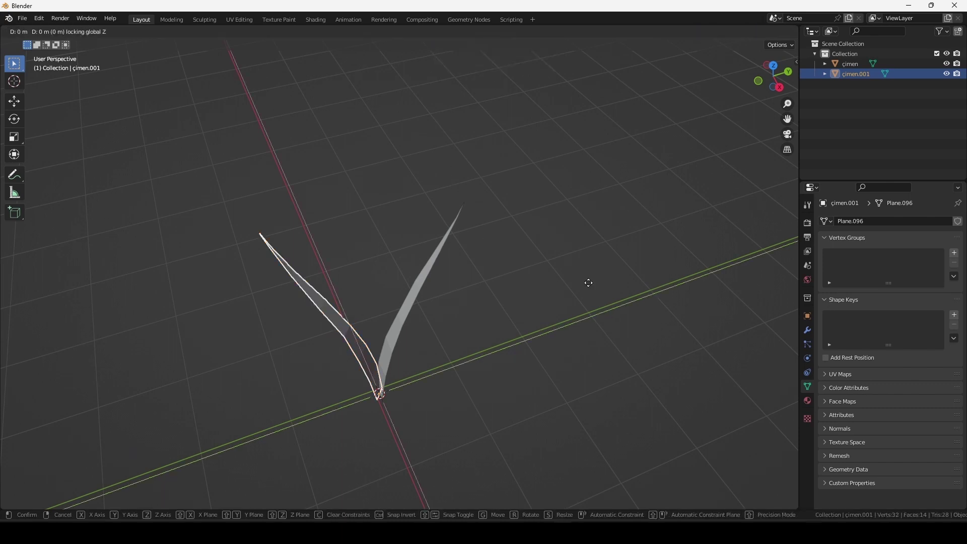
pyautogui.click(578, 282)
pyautogui.moveTo(578, 282)
pyautogui.keyDown('shift'); pyautogui.mouseDown(button='middle')
pyautogui.moveTo(419, 328)
pyautogui.moveTo(373, 318)
pyautogui.moveTo(418, 210)
pyautogui.mouseUp(button='middle'); pyautogui.keyUp('shift')
pyautogui.press('Tab')
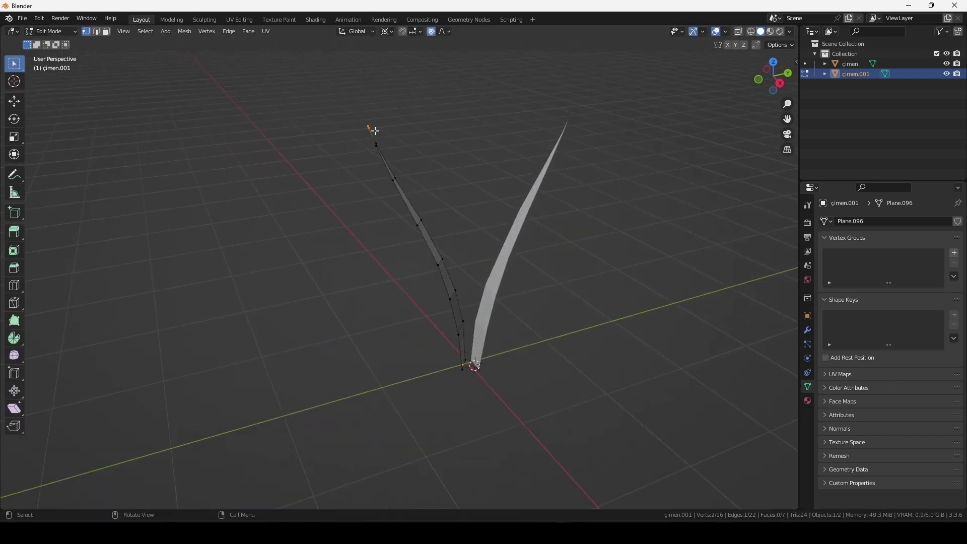
pyautogui.press('g')
pyautogui.click(380, 129)
pyautogui.press('g')
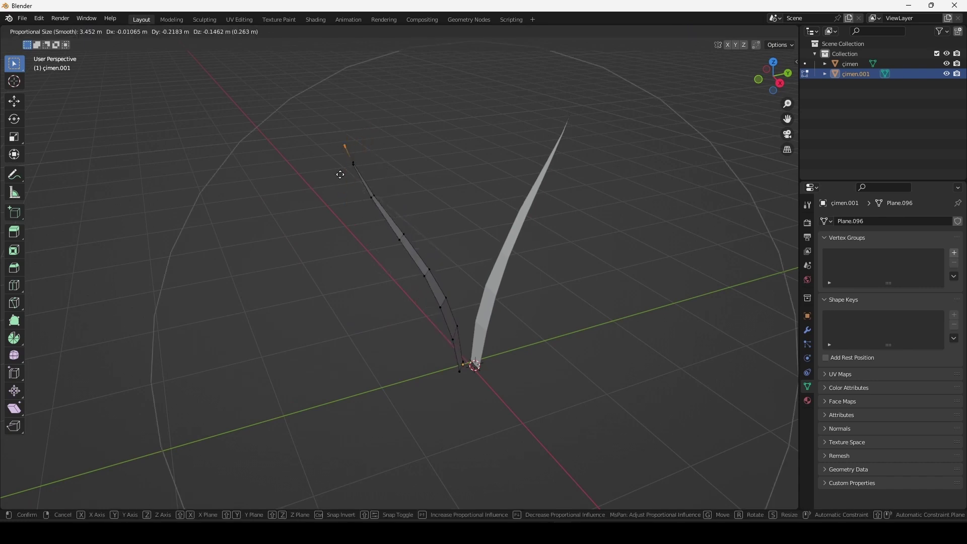
pyautogui.rightClick(486, 402)
pyautogui.press('g')
pyautogui.rightClick(376, 239)
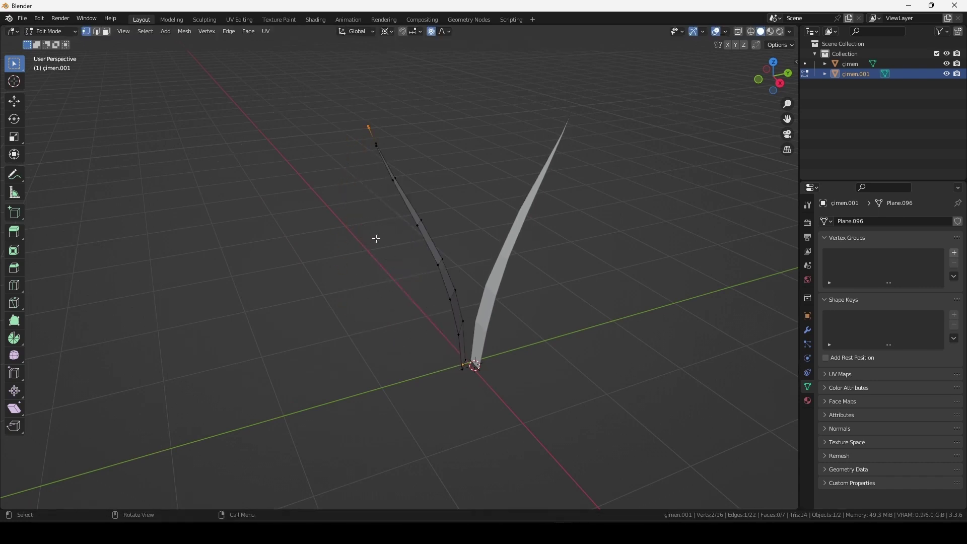
# Step: Set the pivot to Median Point and bend the blade tip with smooth proportional moves
pyautogui.press('.')
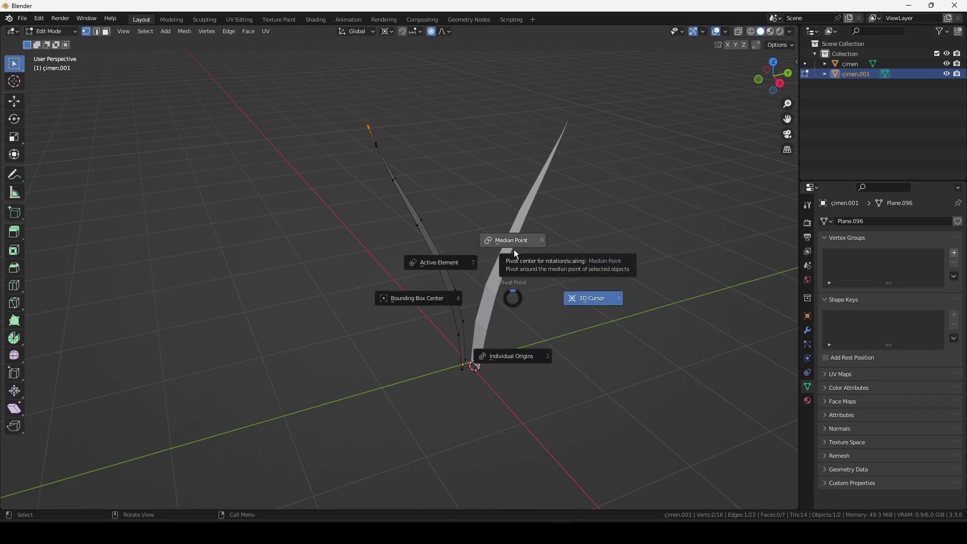
pyautogui.click(509, 242)
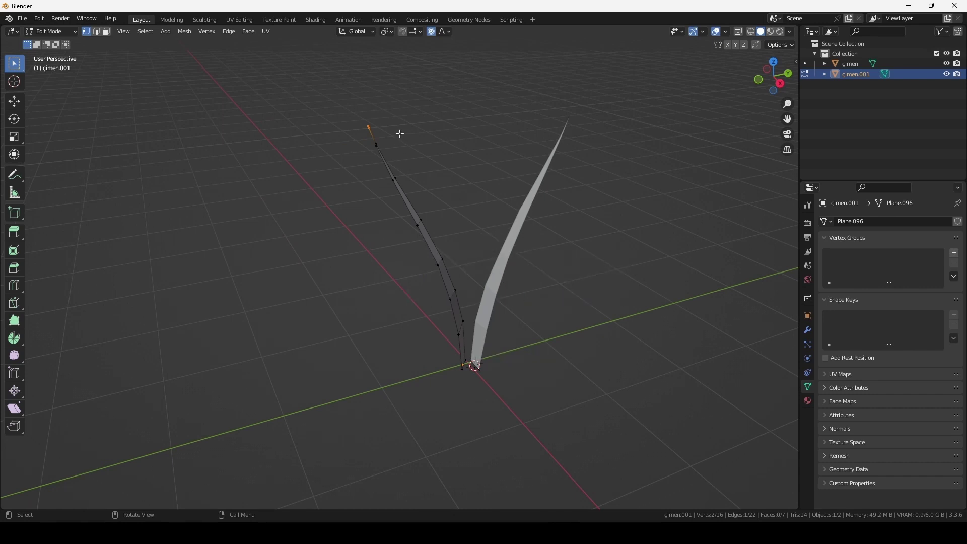
pyautogui.press('g')
pyautogui.scroll(7, 388, 156)
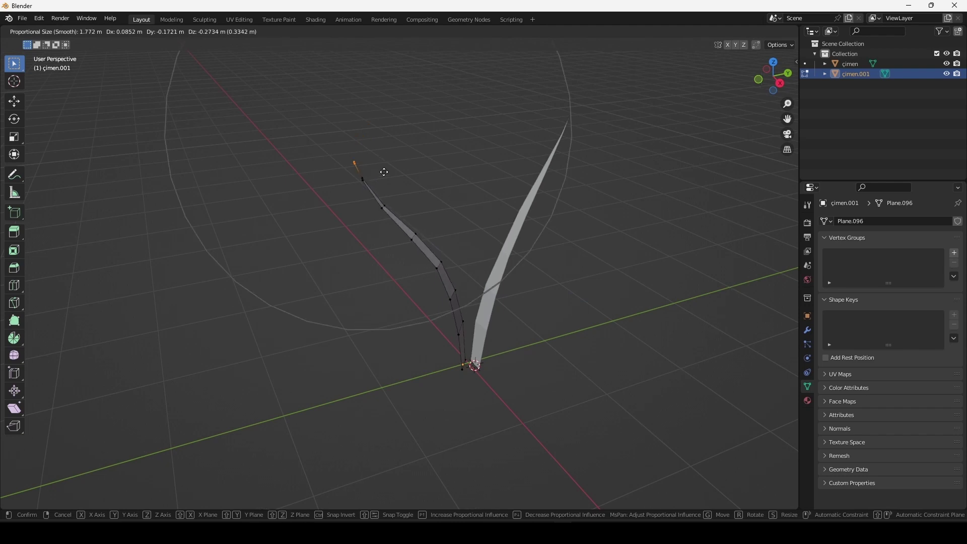
pyautogui.click(384, 171)
pyautogui.press('g')
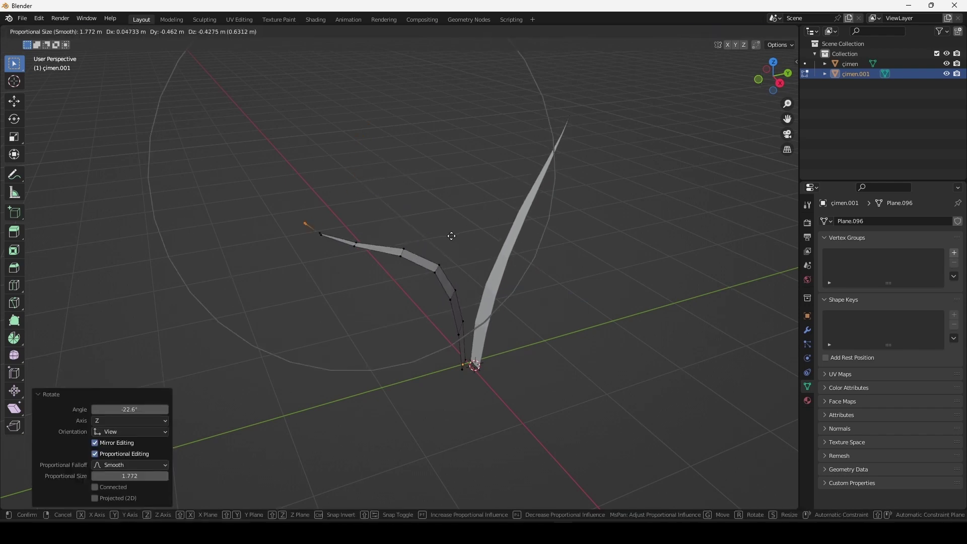
pyautogui.click(452, 236)
pyautogui.hotkey('ctrl', 'z')
pyautogui.moveTo(349, 190); pyautogui.dragTo(347, 213, button='middle')
pyautogui.press('g')
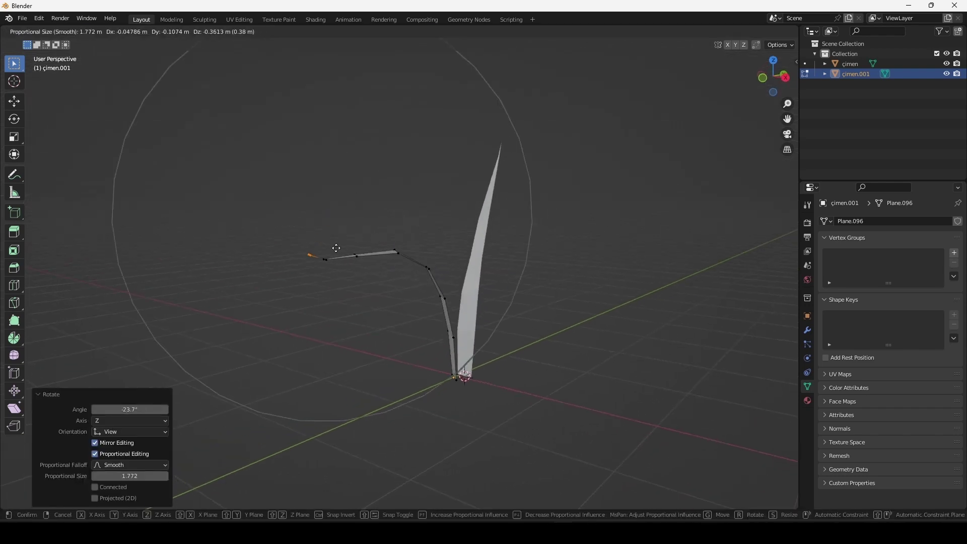
pyautogui.click(356, 256)
# Step: Adjust a middle vertex with smaller proportional influence so the blade arches softly
pyautogui.moveTo(443, 294); pyautogui.dragTo(444, 293)
pyautogui.moveTo(444, 294); pyautogui.dragTo(428, 282, button='middle')
pyautogui.press('g')
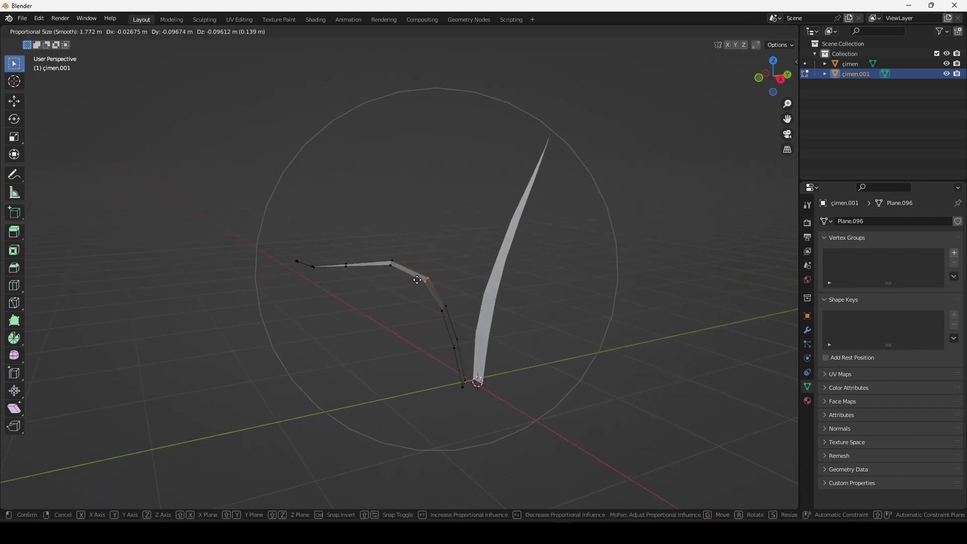
pyautogui.scroll(4, 403, 267)
pyautogui.click(374, 253)
pyautogui.press('g')
pyautogui.press('Escape')
pyautogui.press('Tab')
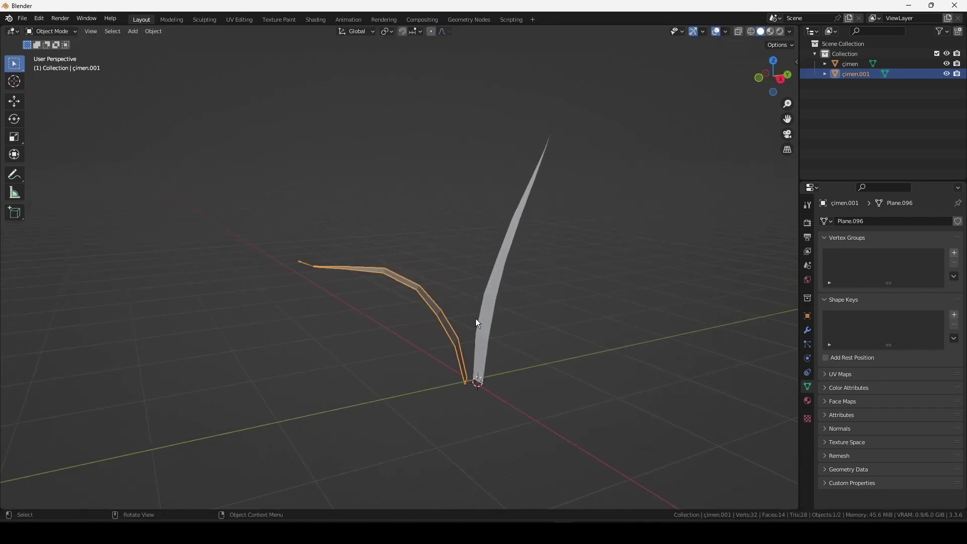
pyautogui.moveTo(475, 319)
pyautogui.mouseDown(button='middle')
pyautogui.moveTo(568, 330)
pyautogui.moveTo(568, 375)
pyautogui.moveTo(436, 319)
pyautogui.mouseUp(button='middle')
pyautogui.press('Tab')
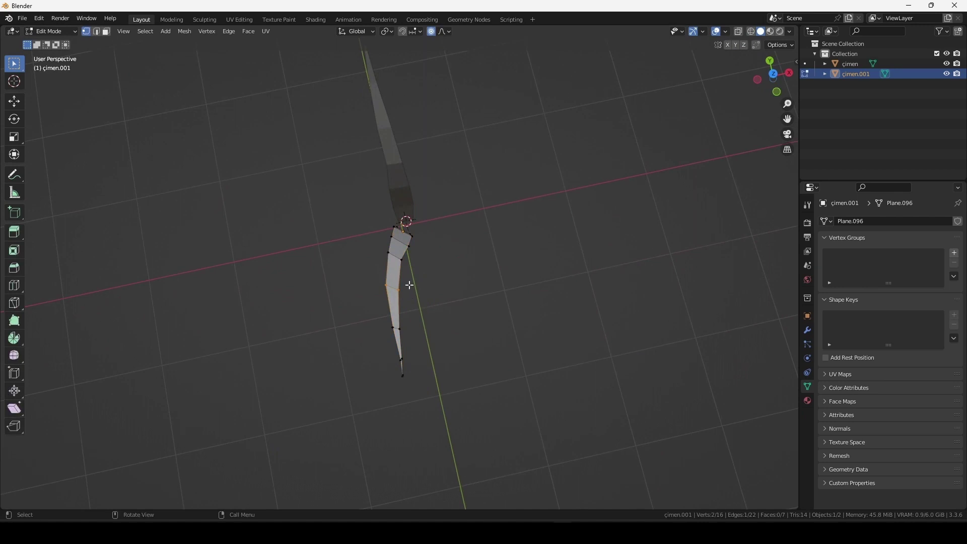
# Step: Soft-move the lower strand into its final shape and return to Object Mode
pyautogui.press('g')
pyautogui.click(497, 322)
pyautogui.press('Tab')
# Step: Duplicate the blade çimen, rotating the copy around Z and placing it nearby
pyautogui.click(409, 189)
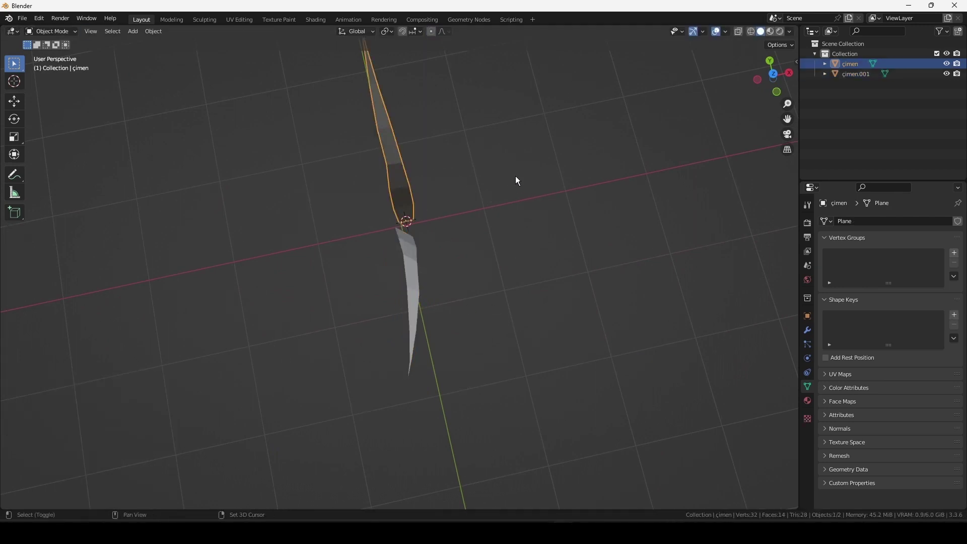
pyautogui.hotkey('shift', 'd')
pyautogui.press('r')
pyautogui.press('z')
pyautogui.click(409, 379)
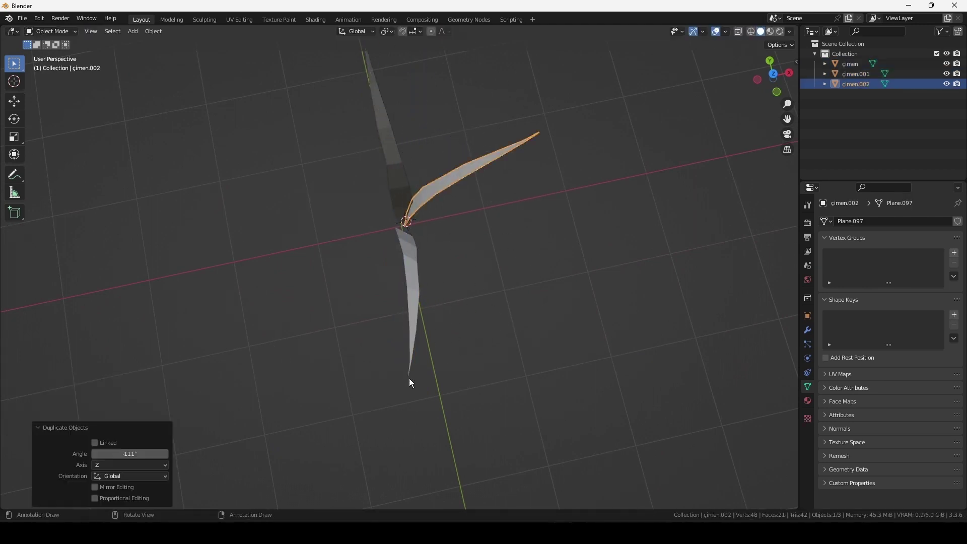
pyautogui.press('g')
pyautogui.click(445, 386)
# Step: Fine-tune the new blade's rotation and horizontal position within the clump
pyautogui.moveTo(444, 386); pyautogui.dragTo(495, 225, button='middle')
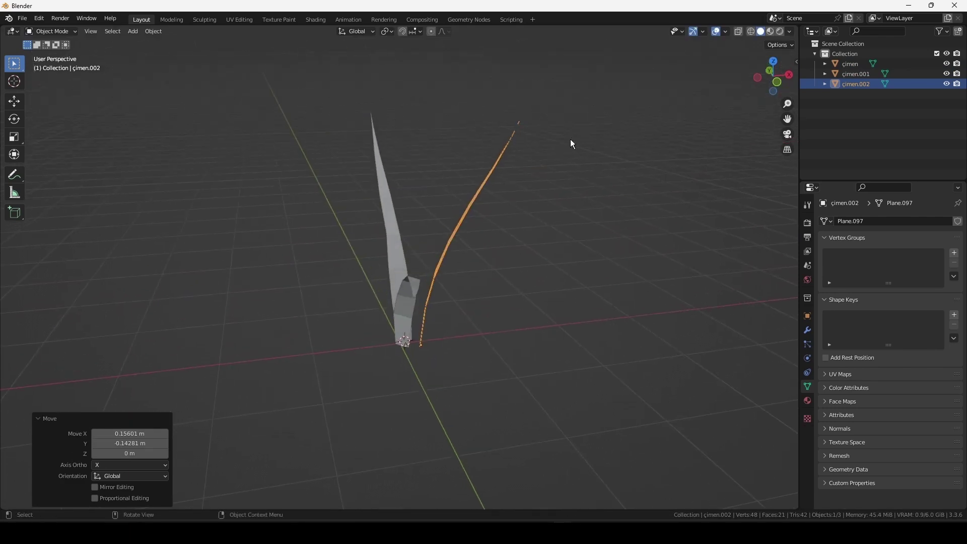
pyautogui.press('r')
pyautogui.click(591, 203)
pyautogui.moveTo(591, 205); pyautogui.dragTo(596, 222, button='middle')
pyautogui.press('g')
pyautogui.hotkey('shift', 'z')
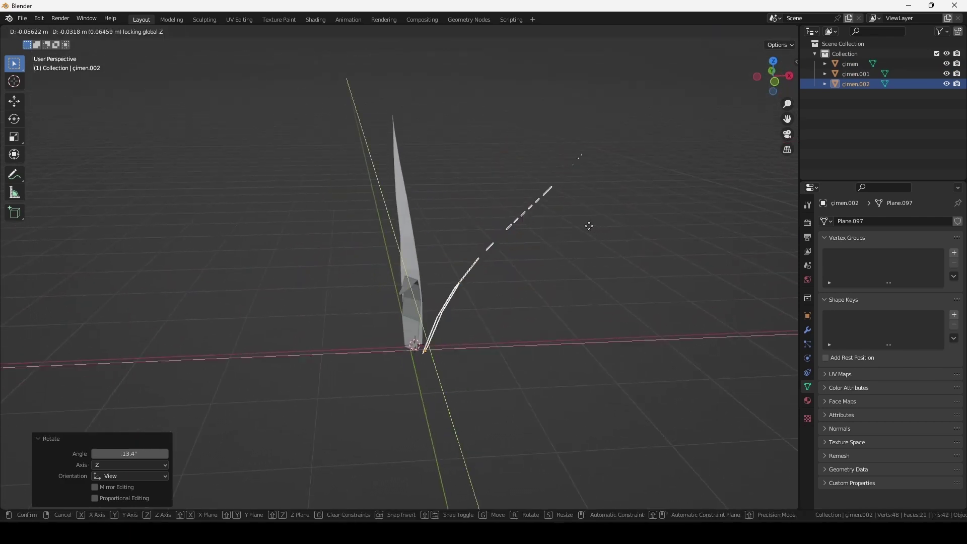
pyautogui.click(573, 216)
pyautogui.click(546, 294)
pyautogui.moveTo(546, 295); pyautogui.dragTo(542, 315, button='middle')
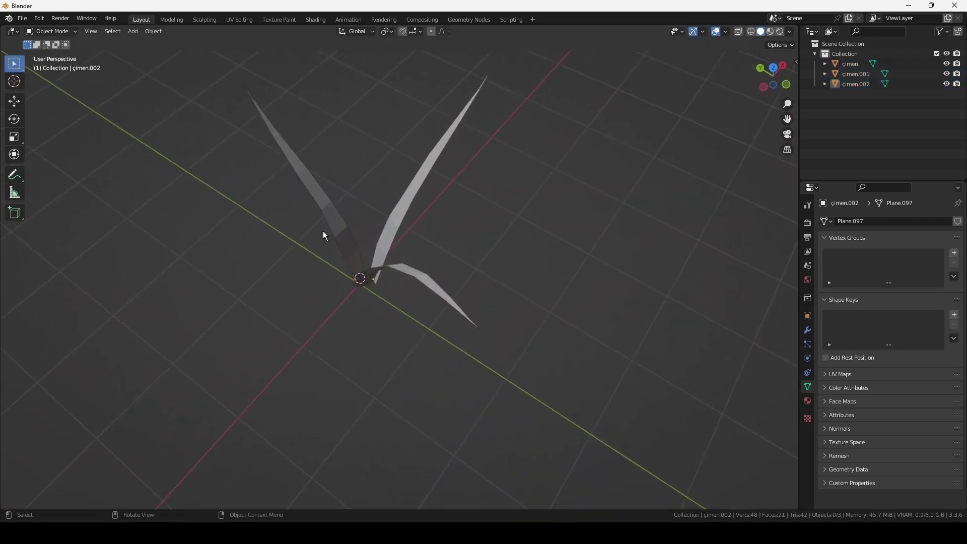
# Step: Duplicate all three blades and rotate the copies about 59° around Z to make six
pyautogui.press('a')
pyautogui.moveTo(466, 313); pyautogui.dragTo(621, 326, button='middle')
pyautogui.hotkey('shift', 'd')
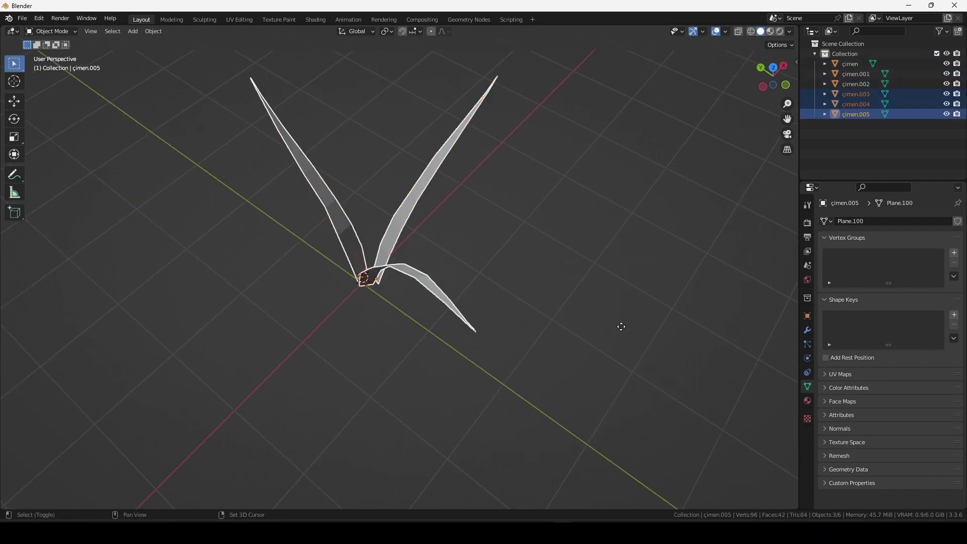
pyautogui.press('r')
pyautogui.press('z')
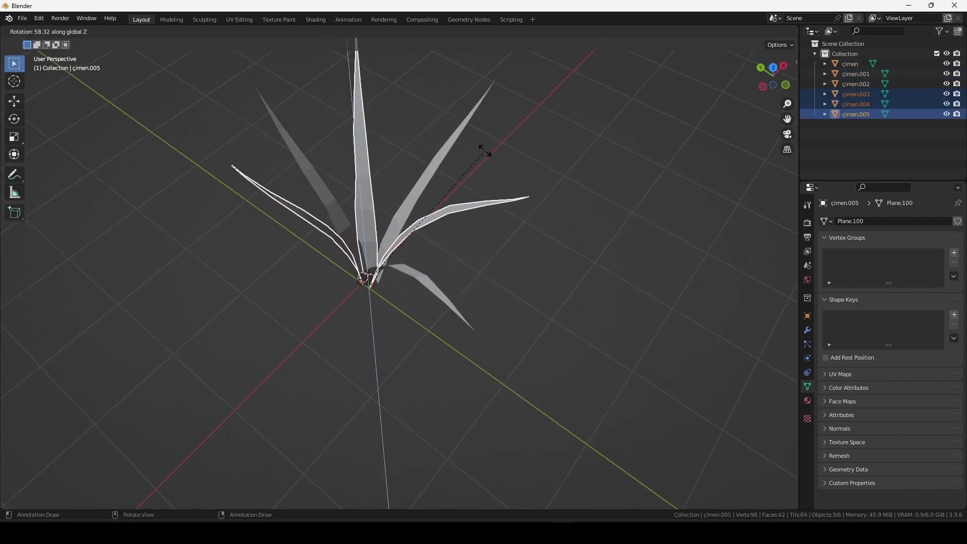
pyautogui.click(486, 148)
pyautogui.moveTo(486, 149)
pyautogui.mouseDown(button='middle')
pyautogui.moveTo(525, 216)
pyautogui.moveTo(482, 169)
pyautogui.moveTo(558, 238)
pyautogui.mouseUp(button='middle')
# Step: In Edit Mode, swing the left blade tips down and outward with proportional falloff
pyautogui.press('Tab')
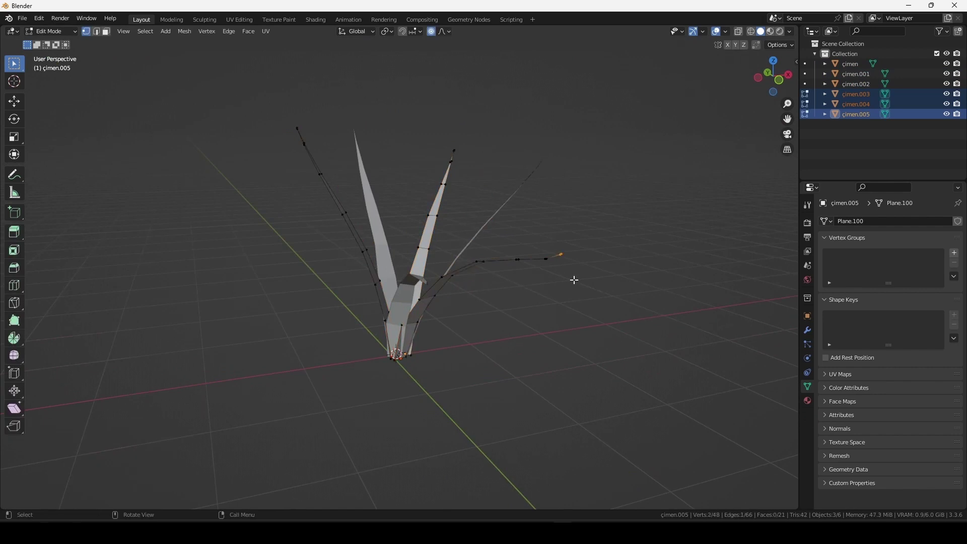
pyautogui.press('g')
pyautogui.click(574, 304)
pyautogui.click(297, 127)
pyautogui.press('g')
pyautogui.click(352, 221)
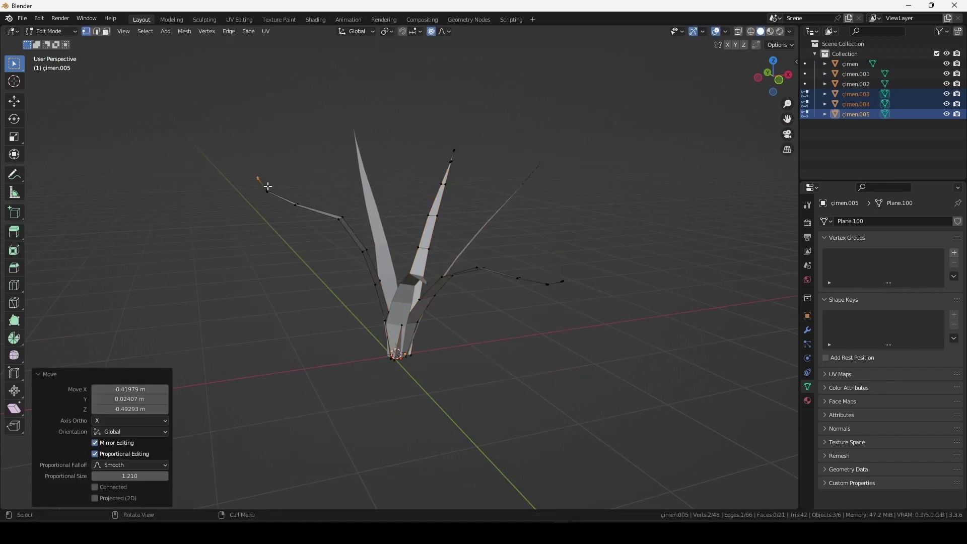
pyautogui.press('r')
pyautogui.click(378, 239)
pyautogui.press('g')
# Step: Move the remaining blade tips into place, lowering one vertically and rotating the right tip 45.5°
pyautogui.press('g')
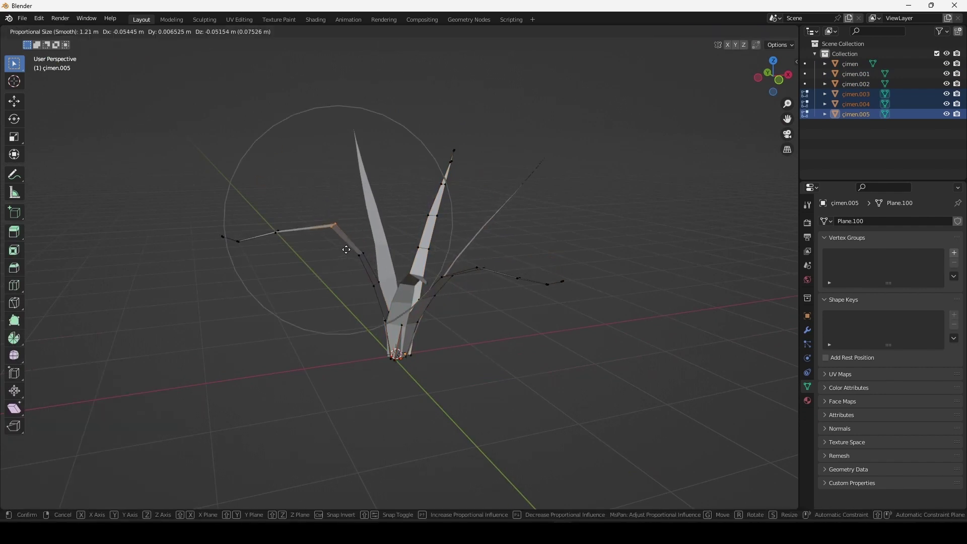
pyautogui.click(373, 245)
pyautogui.moveTo(372, 245); pyautogui.dragTo(527, 246, button='middle')
pyautogui.press('g')
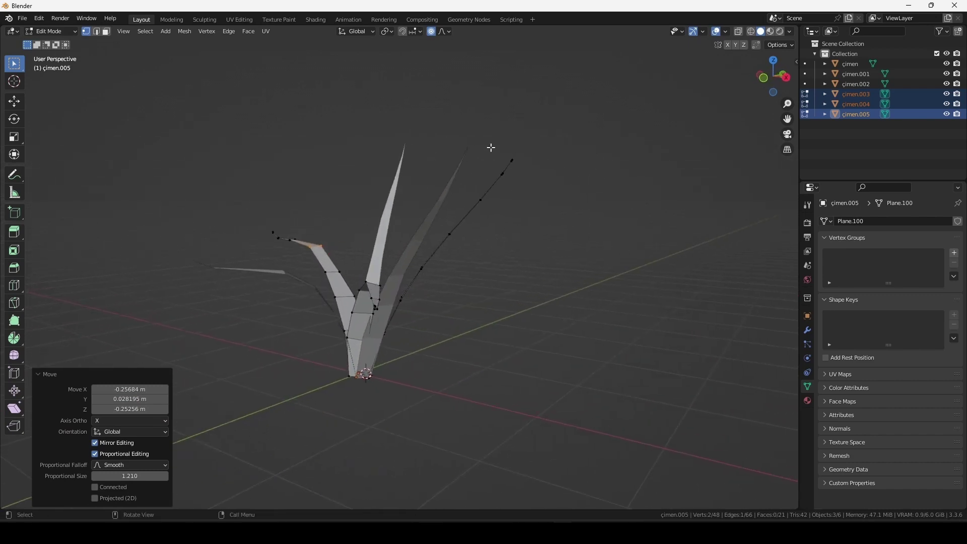
pyautogui.click(512, 216)
pyautogui.press('g')
pyautogui.click(418, 248)
pyautogui.press('g')
pyautogui.scroll(4, 453, 274)
pyautogui.press('z')
pyautogui.click(453, 274)
pyautogui.press('r')
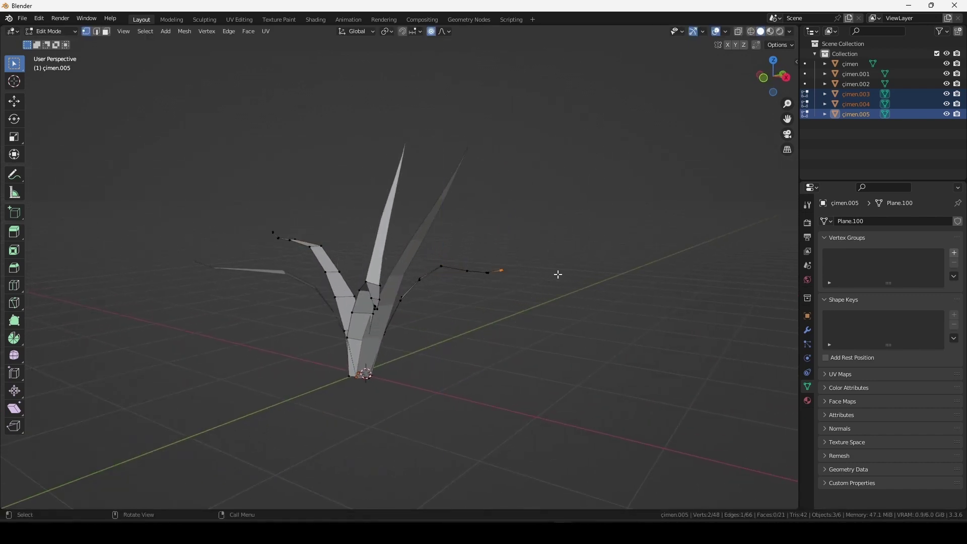
pyautogui.click(500, 297)
pyautogui.moveTo(500, 297)
pyautogui.mouseDown(button='middle')
pyautogui.moveTo(434, 298)
pyautogui.moveTo(485, 298)
pyautogui.moveTo(445, 274)
pyautogui.moveTo(397, 305)
pyautogui.moveTo(507, 354)
pyautogui.mouseUp(button='middle')
# Step: Back in Object Mode, pick out leaf çimen.002 from among the blades
pyautogui.press('Tab')
pyautogui.click(397, 305)
pyautogui.hotkey('alt', 'a')
pyautogui.click(392, 320)
pyautogui.moveTo(393, 319); pyautogui.dragTo(483, 342, button='middle')
pyautogui.hotkey('alt', 'a')
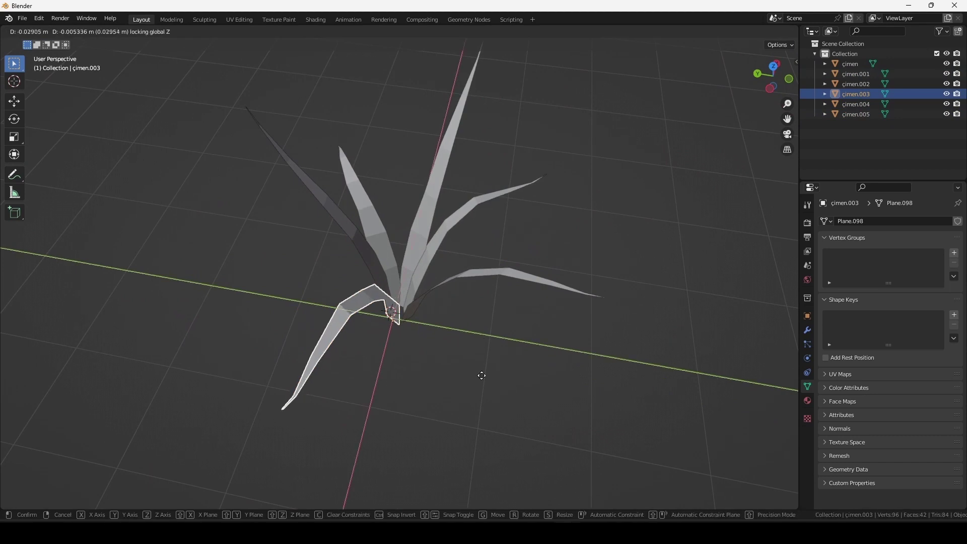
pyautogui.moveTo(479, 402)
pyautogui.mouseDown(button='middle')
pyautogui.moveTo(487, 362)
pyautogui.moveTo(461, 330)
pyautogui.moveTo(405, 343)
pyautogui.moveTo(479, 210)
pyautogui.mouseUp(button='middle')
pyautogui.click(479, 211)
# Step: Rotate çimen.002's tip 32.8° with proportional falloff and move it into a curve
pyautogui.press('Tab')
pyautogui.moveTo(639, 158); pyautogui.dragTo(587, 93, button='middle')
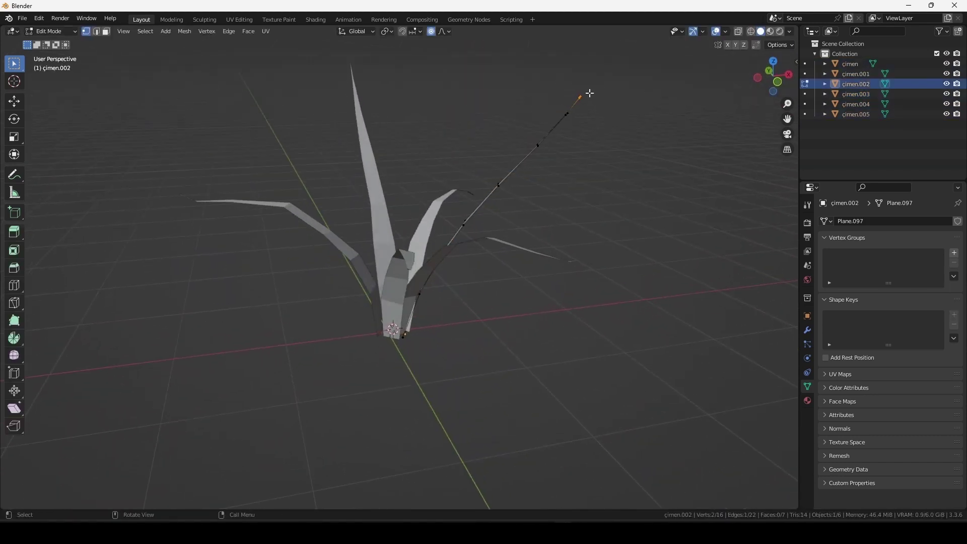
pyautogui.press('r')
pyautogui.click(639, 172)
pyautogui.press('g')
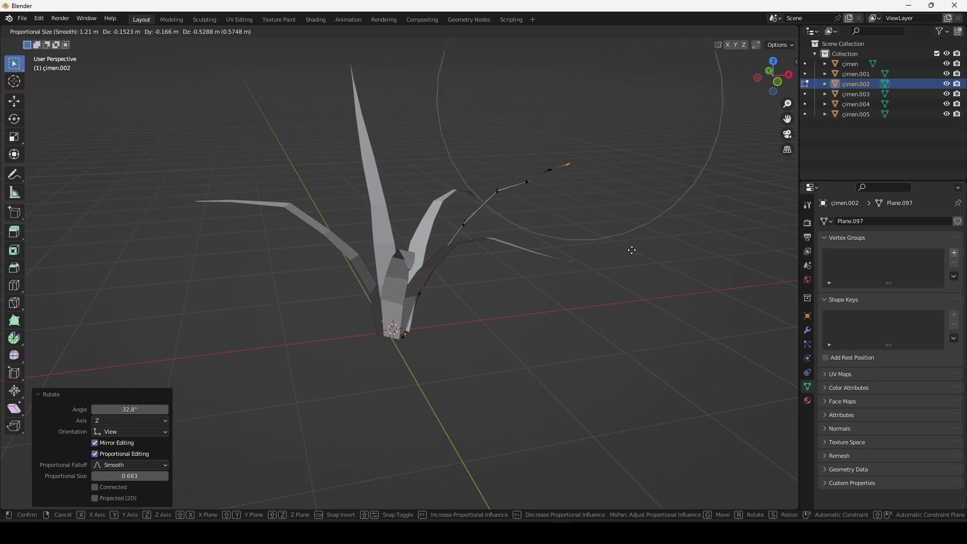
pyautogui.click(585, 235)
# Step: Return to Object Mode and select the leaf to copy
pyautogui.press('Tab')
pyautogui.moveTo(584, 236)
pyautogui.mouseDown(button='middle')
pyautogui.moveTo(645, 260)
pyautogui.moveTo(609, 303)
pyautogui.mouseUp(button='middle')
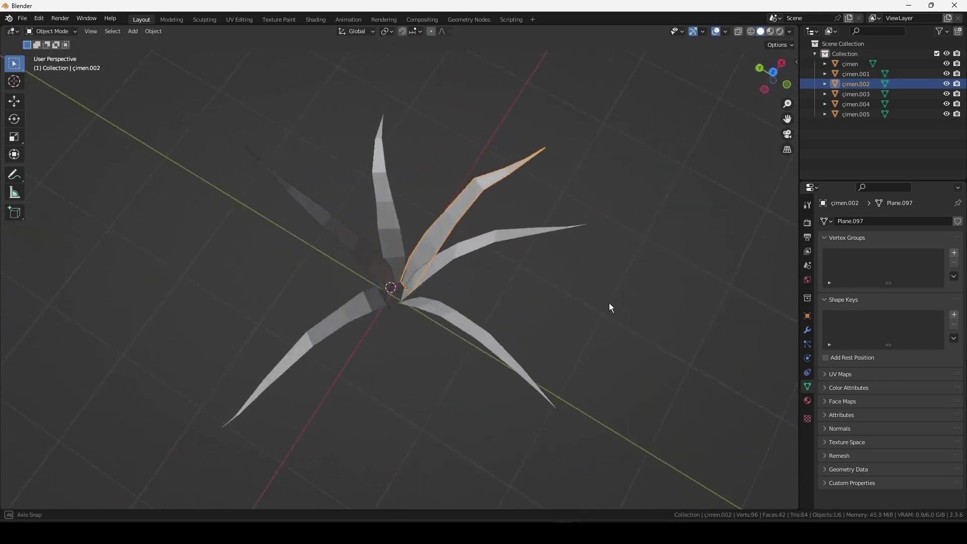
pyautogui.click(476, 255)
pyautogui.press('g')
pyautogui.press('a')
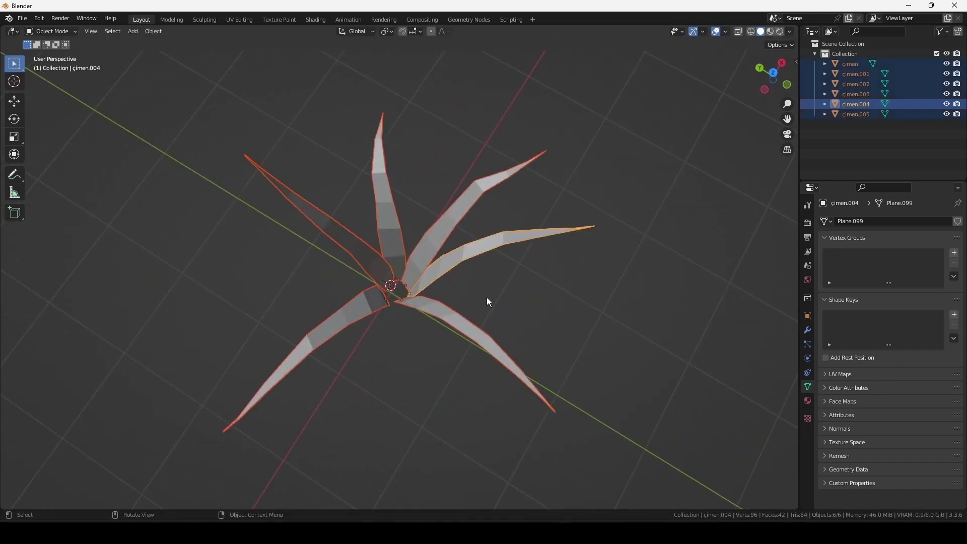
pyautogui.hotkey('alt', 'a')
pyautogui.click(454, 320)
pyautogui.moveTo(454, 320)
pyautogui.mouseDown(button='middle')
pyautogui.moveTo(599, 325)
pyautogui.moveTo(578, 319)
pyautogui.mouseUp(button='middle')
# Step: Duplicate the leaf, cancelling trial moves so the copy stays in place
pyautogui.hotkey('shift', 'd')
pyautogui.press('x')
pyautogui.rightClick(621, 318)
pyautogui.press('g')
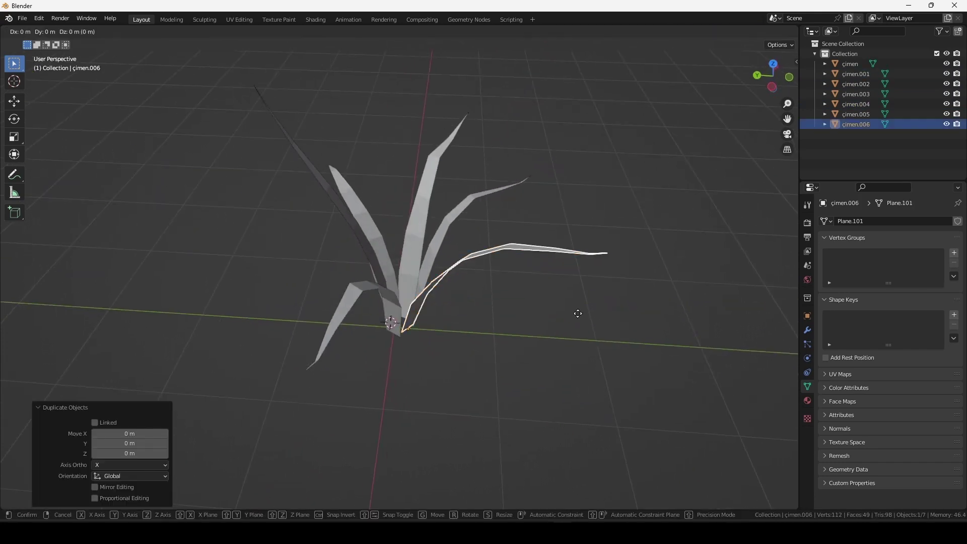
pyautogui.press('z')
pyautogui.rightClick(608, 321)
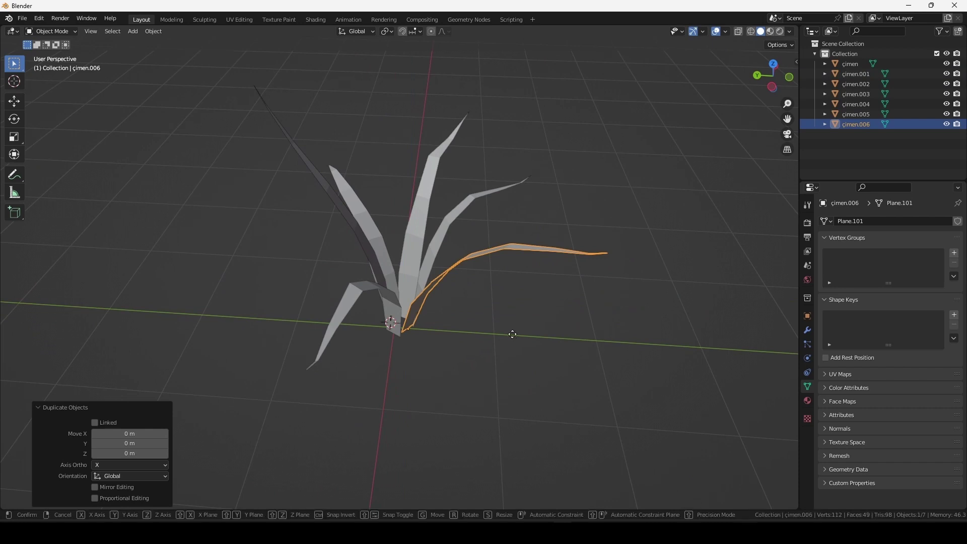
pyautogui.press('g')
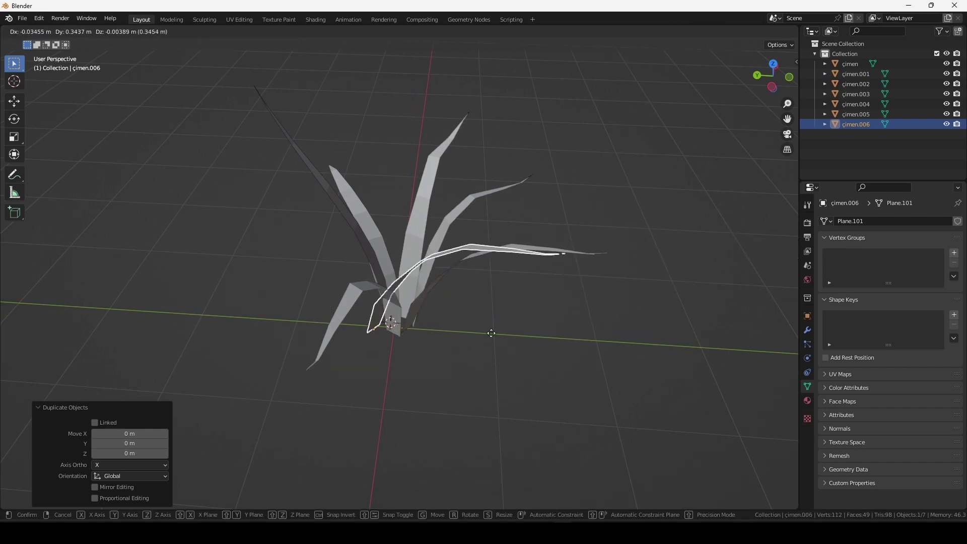
pyautogui.rightClick(627, 284)
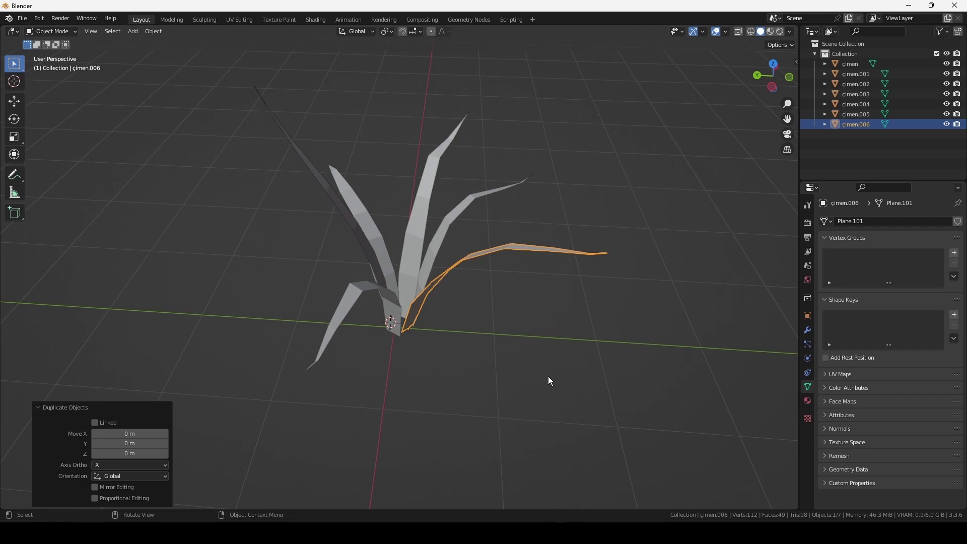
# Step: Slide the copy, çimen.006, about 0.074 m in X and 0.102 m in Y
pyautogui.press('g')
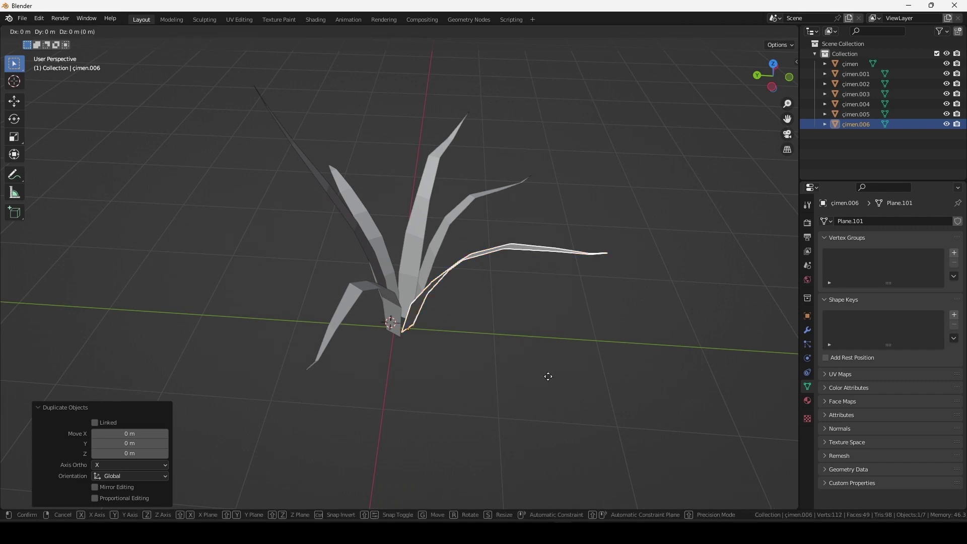
pyautogui.press('z')
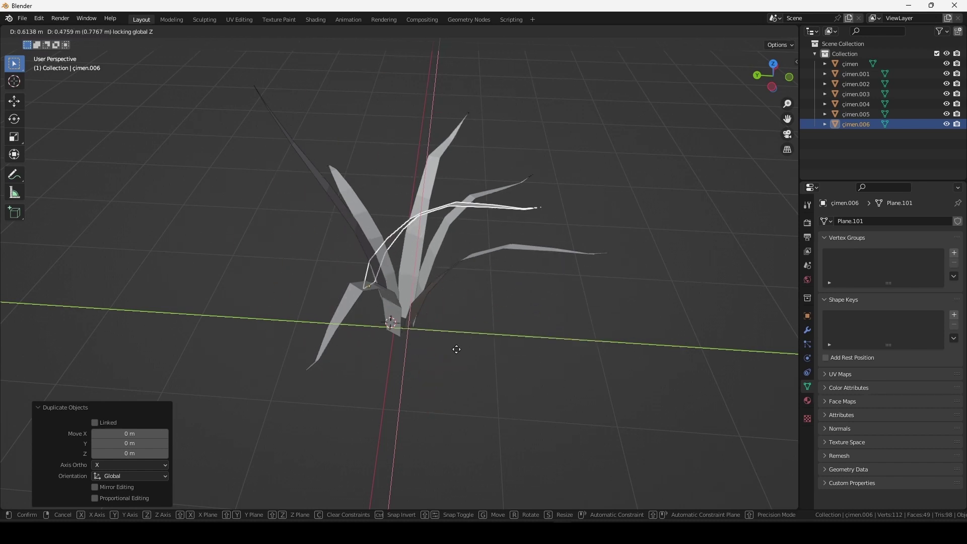
pyautogui.click(567, 328)
pyautogui.press('g')
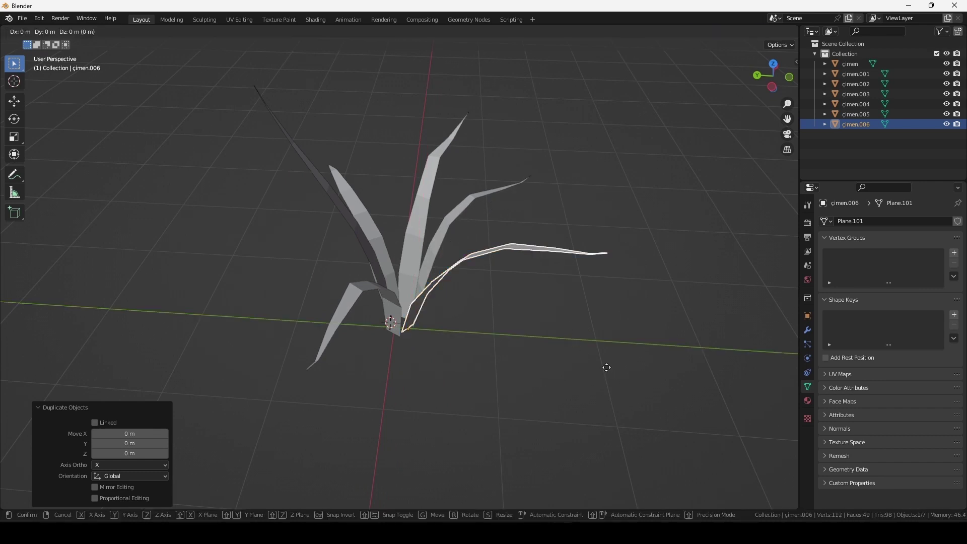
pyautogui.hotkey('shift', 'y')
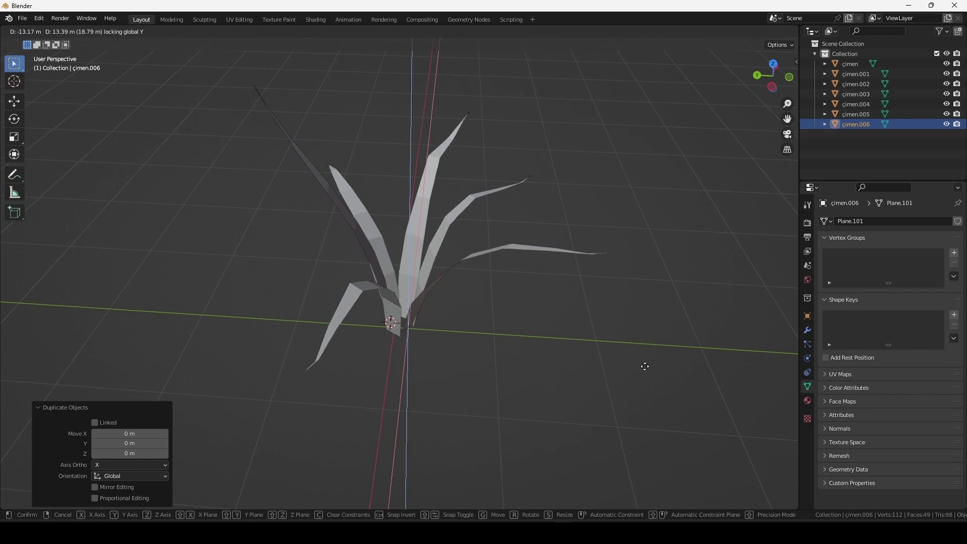
pyautogui.press('Escape')
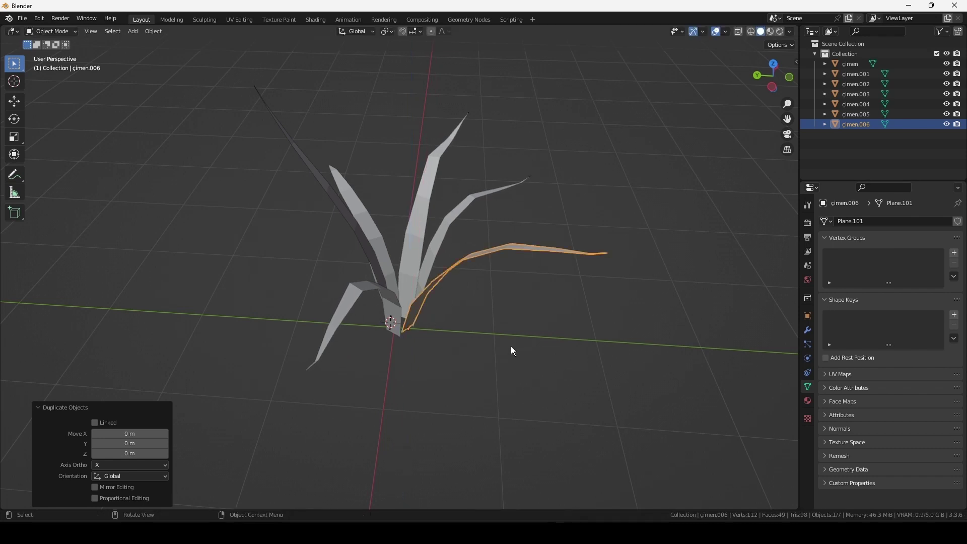
pyautogui.press('g')
pyautogui.press('z')
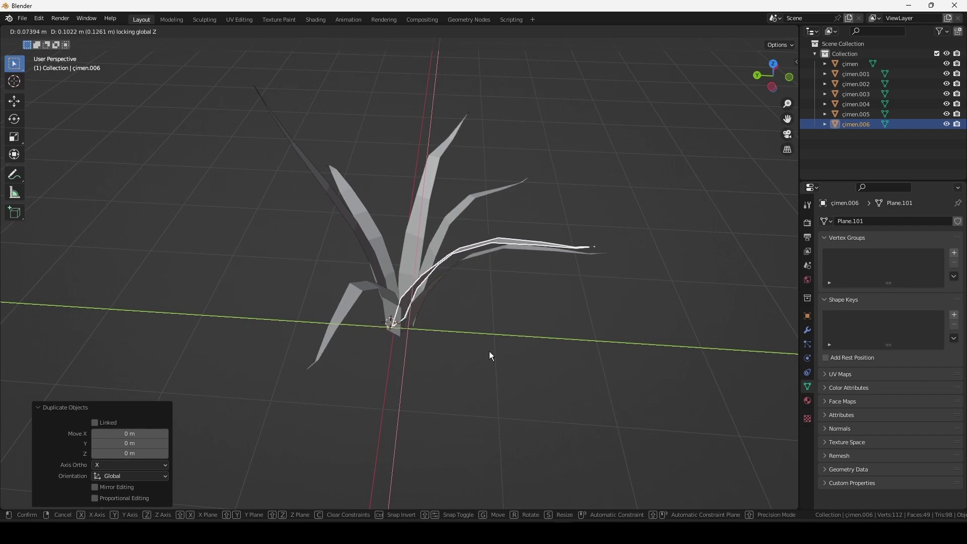
pyautogui.click(488, 351)
# Step: Rotate the duplicated blade into the clump and deselect everything
pyautogui.press('r')
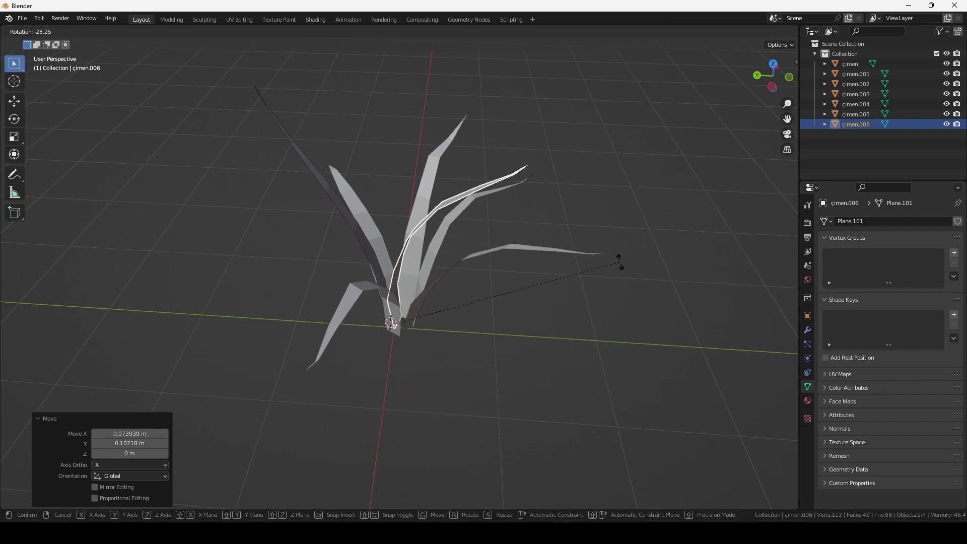
pyautogui.click(607, 251)
pyautogui.hotkey('alt', 'a')
pyautogui.moveTo(605, 253)
pyautogui.mouseDown(button='middle')
pyautogui.moveTo(478, 255)
pyautogui.moveTo(413, 227)
pyautogui.mouseUp(button='middle')
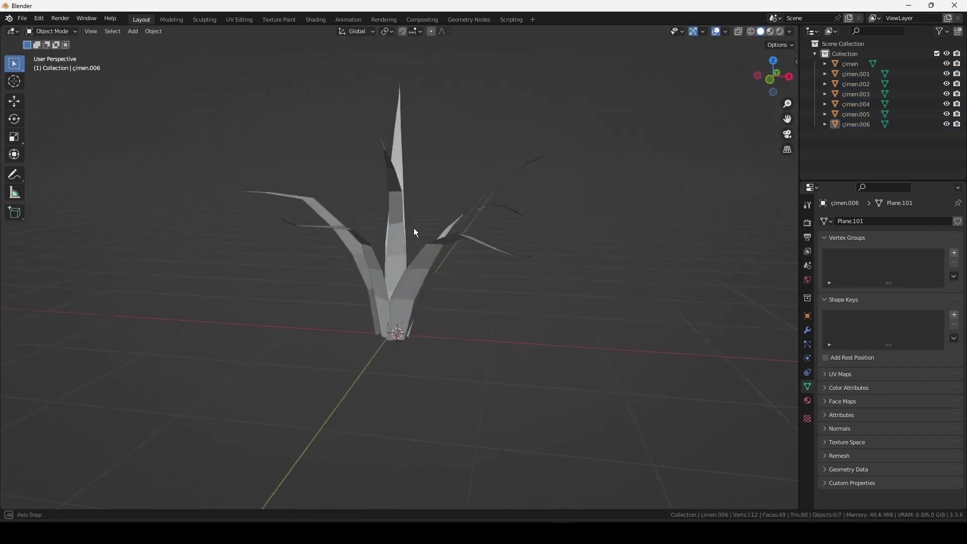
# Step: Narrow the centre leaf by scaling it to 0.643
pyautogui.click(386, 232)
pyautogui.moveTo(548, 282); pyautogui.dragTo(649, 300, button='middle')
pyautogui.press('s')
pyautogui.click(569, 300)
pyautogui.moveTo(570, 300); pyautogui.dragTo(592, 305, button='middle')
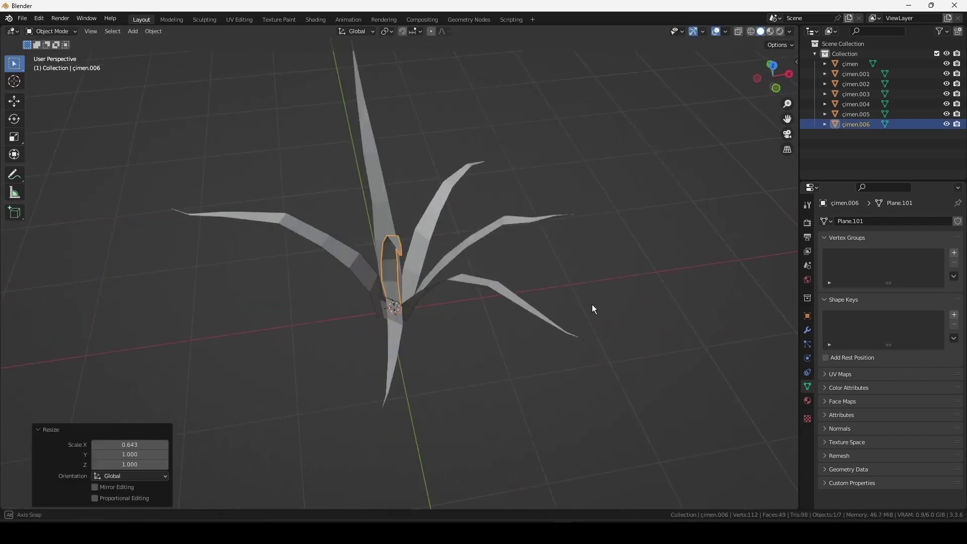
# Step: Duplicate leaf çimen.003 and turn the copy 52.7° around Z
pyautogui.click(337, 275)
pyautogui.moveTo(337, 275); pyautogui.dragTo(671, 378, button='middle')
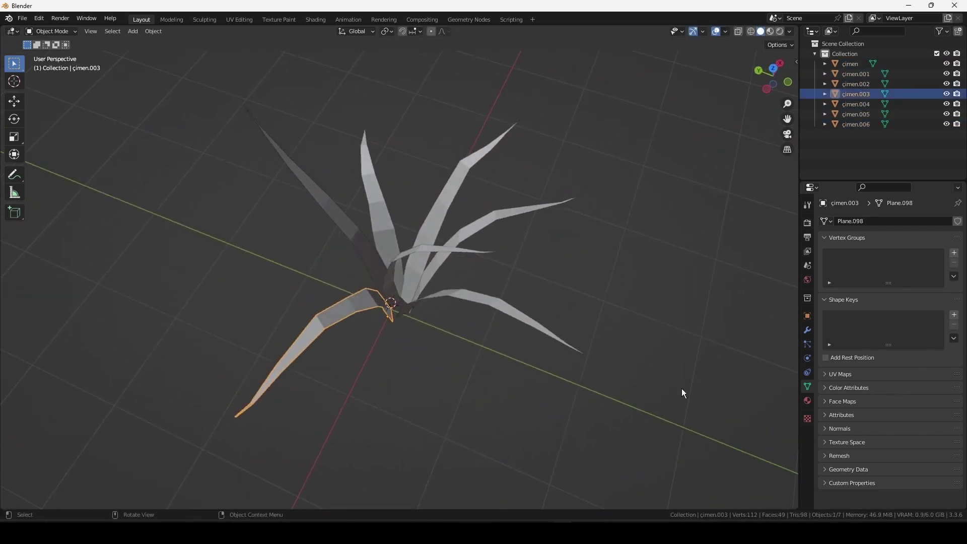
pyautogui.hotkey('shift', 'd')
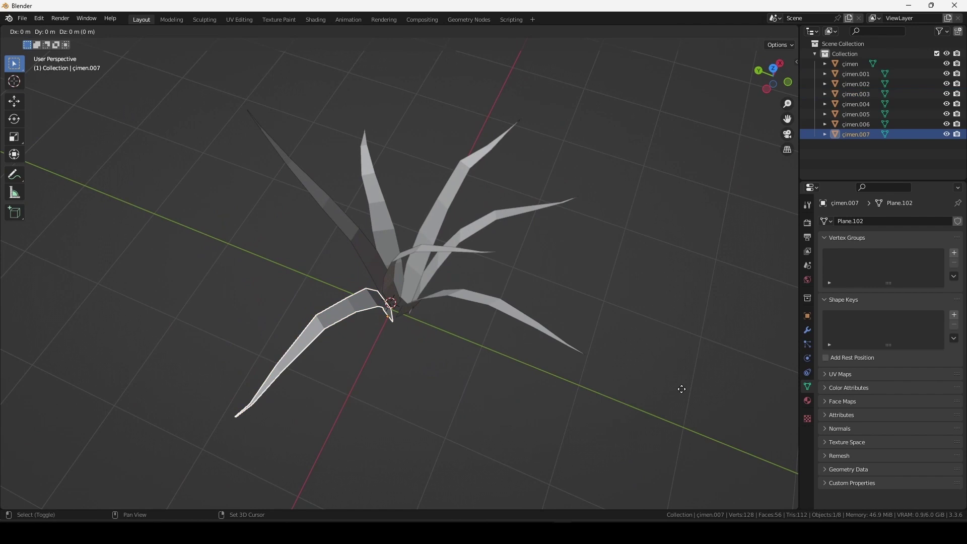
pyautogui.click(682, 389)
pyautogui.press('r')
pyautogui.press('z')
pyautogui.click(627, 243)
# Step: Rotate the new blade a further 21.1° and move it into the clump
pyautogui.moveTo(627, 242); pyautogui.dragTo(627, 243, button='middle')
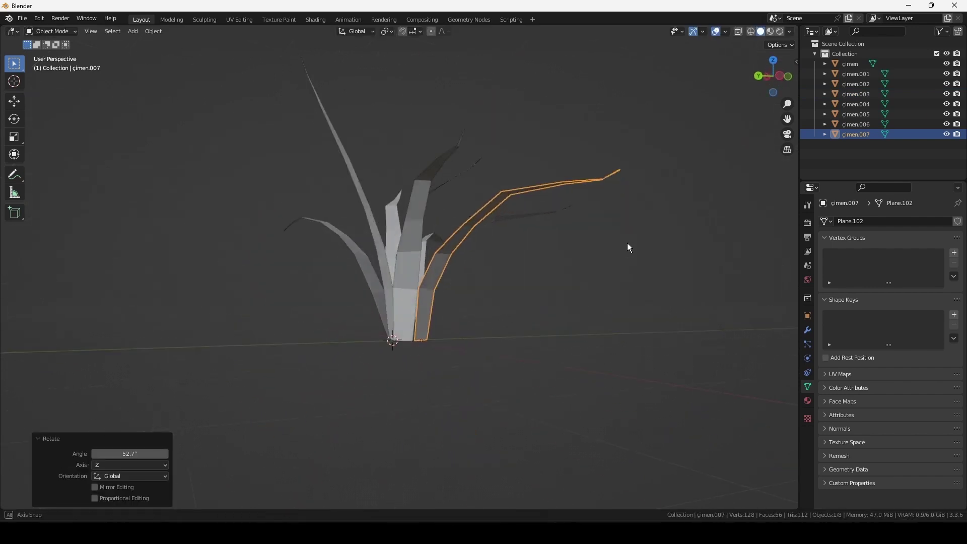
pyautogui.press('r')
pyautogui.click(698, 316)
pyautogui.moveTo(698, 316); pyautogui.dragTo(680, 343, button='middle')
pyautogui.press('g')
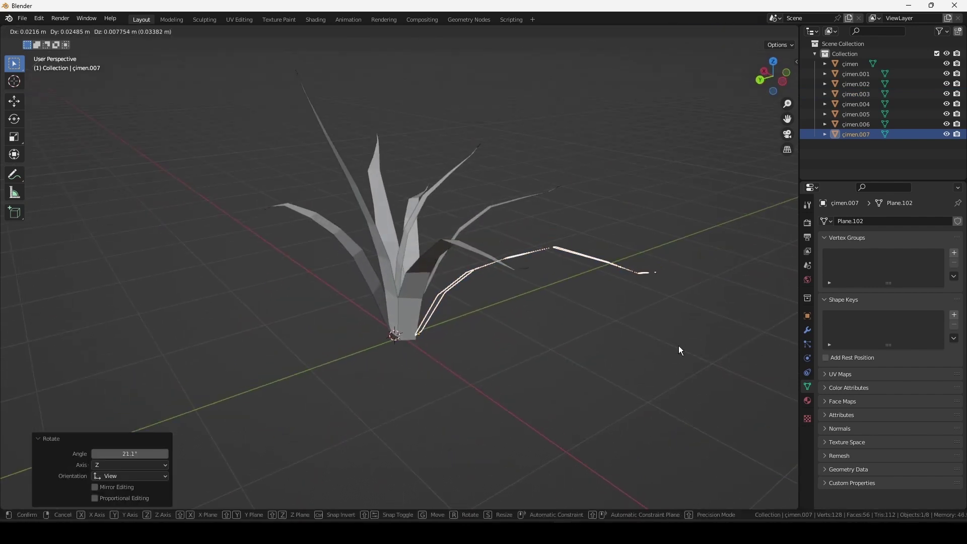
pyautogui.click(590, 324)
pyautogui.moveTo(590, 325)
pyautogui.mouseDown(button='middle')
pyautogui.moveTo(530, 281)
pyautogui.moveTo(465, 344)
pyautogui.moveTo(436, 300)
pyautogui.mouseUp(button='middle')
# Step: Shrink the new blade's tip to 0.708 and bend it outward and down, then exit Edit Mode
pyautogui.press('Tab')
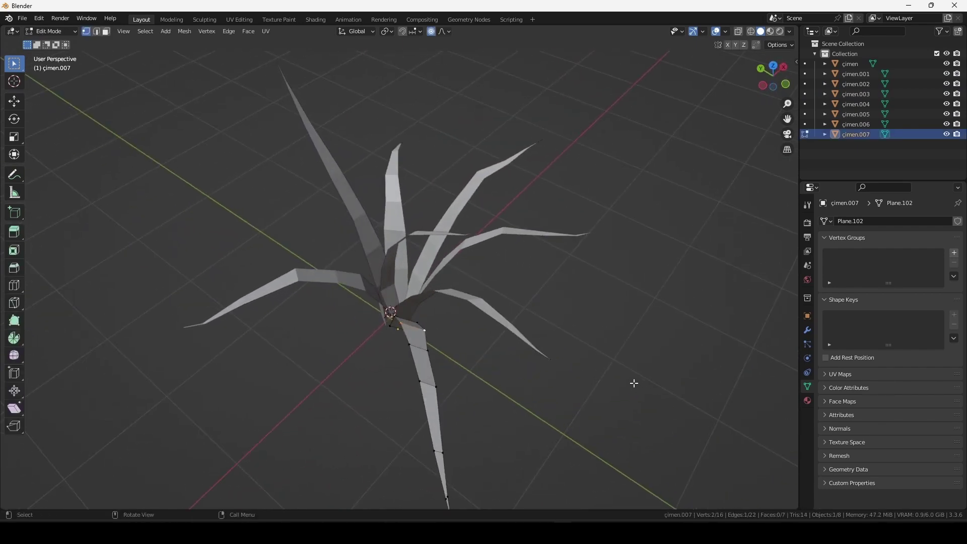
pyautogui.press('s')
pyautogui.click(564, 362)
pyautogui.moveTo(564, 362); pyautogui.dragTo(642, 252, button='middle')
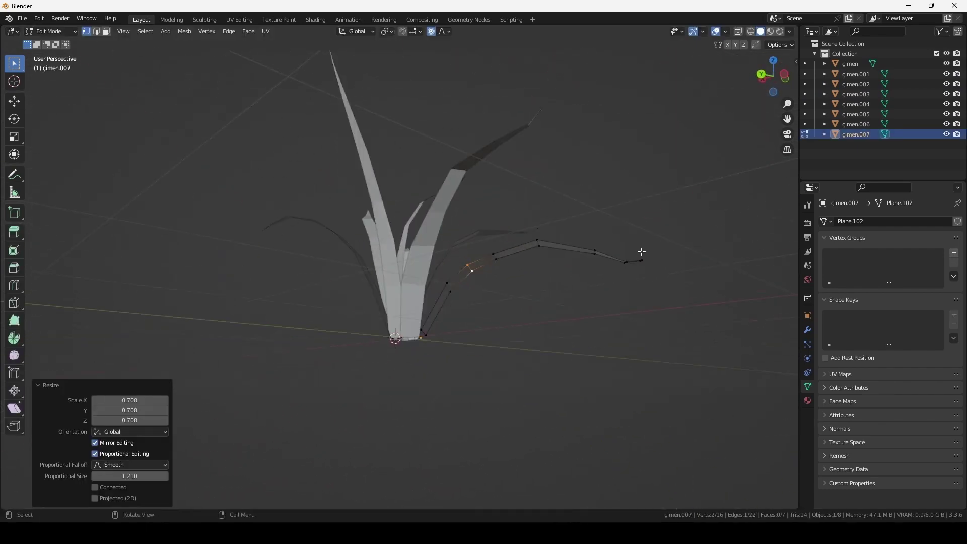
pyautogui.press('g')
pyautogui.click(583, 298)
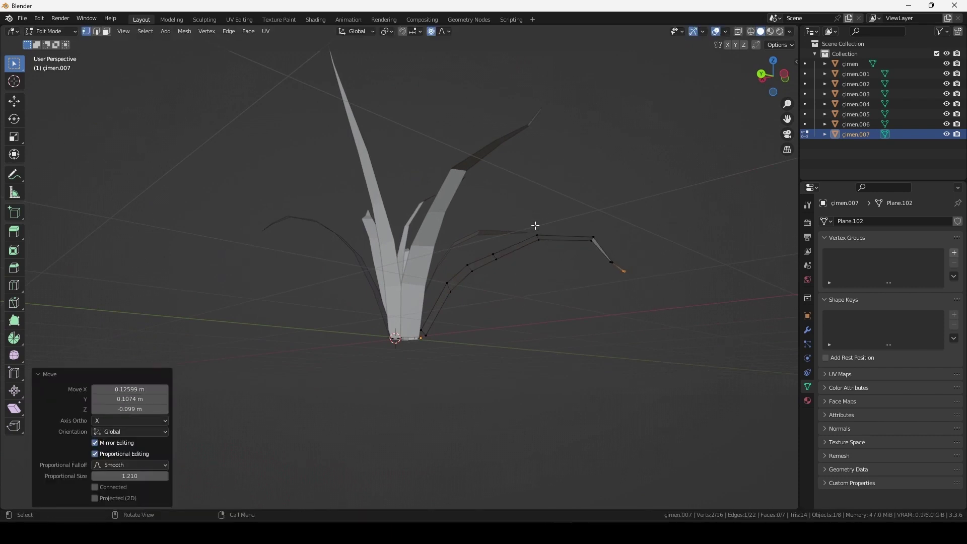
pyautogui.press('g')
pyautogui.click(525, 266)
pyautogui.press('g')
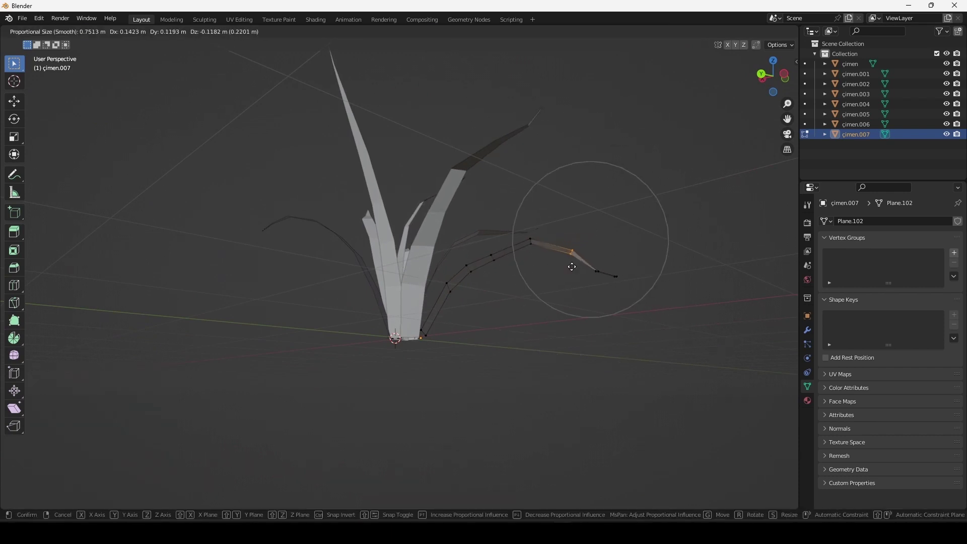
pyautogui.click(572, 267)
pyautogui.press('Tab')
pyautogui.moveTo(586, 288); pyautogui.dragTo(539, 316, button='middle')
# Step: Box-select all eight blades with çimen.003 active, join them via Ctrl+J, then go to Shading
pyautogui.press('a')
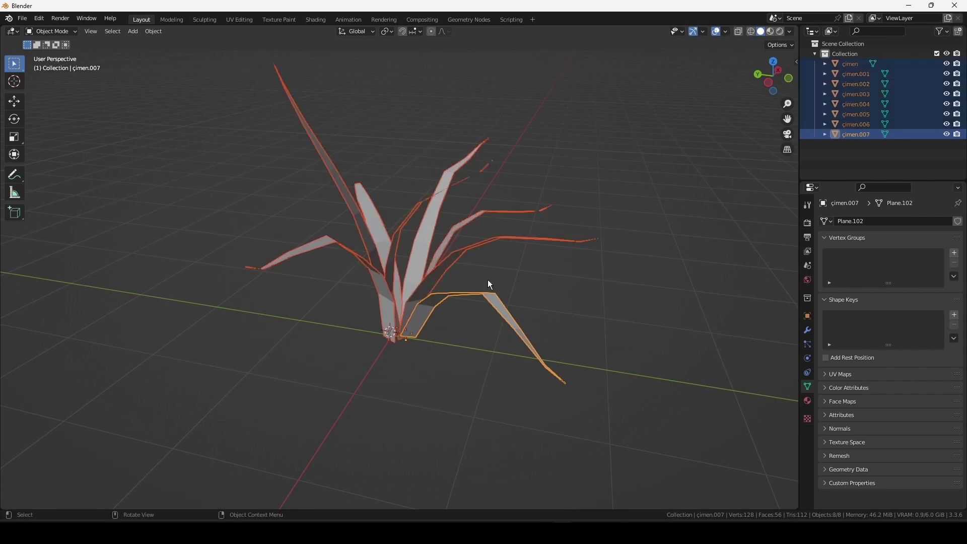
pyautogui.hotkey('alt', 'a')
pyautogui.scroll(-5, 562, 268)
pyautogui.moveTo(562, 268)
pyautogui.mouseDown(button='middle')
pyautogui.moveTo(548, 268)
pyautogui.moveTo(535, 306)
pyautogui.mouseUp(button='middle')
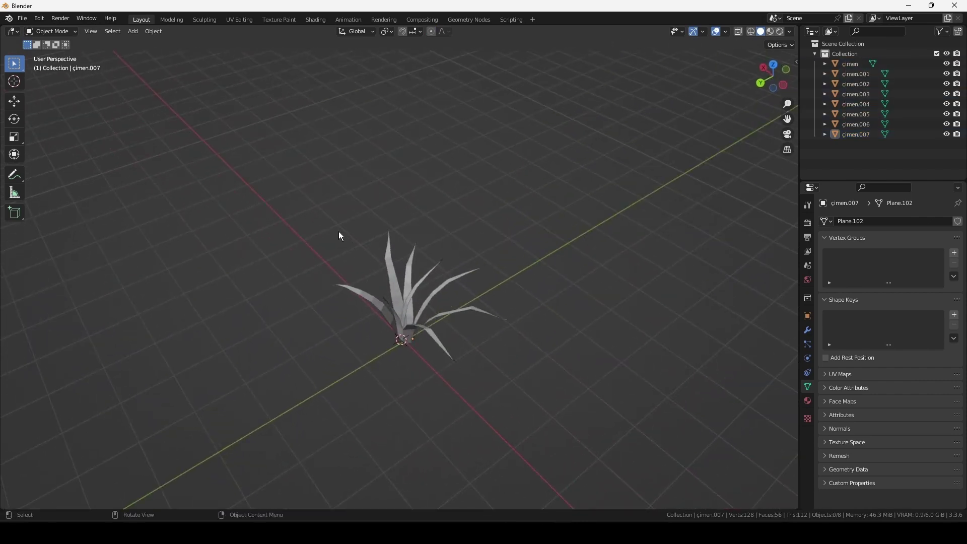
pyautogui.moveTo(340, 236); pyautogui.dragTo(405, 291)
pyautogui.moveTo(488, 378)
pyautogui.mouseDown(button='middle')
pyautogui.moveTo(470, 351)
pyautogui.moveTo(423, 335)
pyautogui.mouseUp(button='middle')
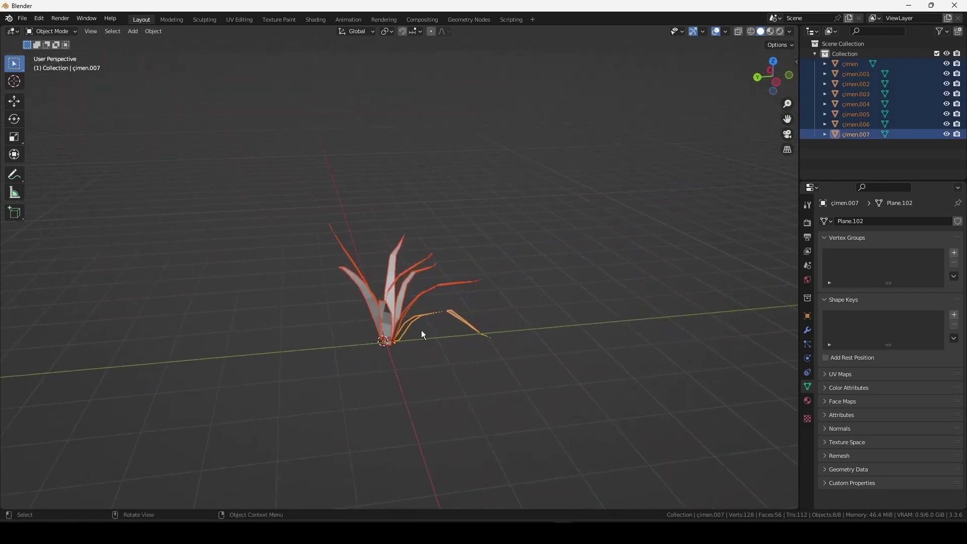
pyautogui.keyDown('shift'); pyautogui.click(389, 314); pyautogui.keyUp('shift')
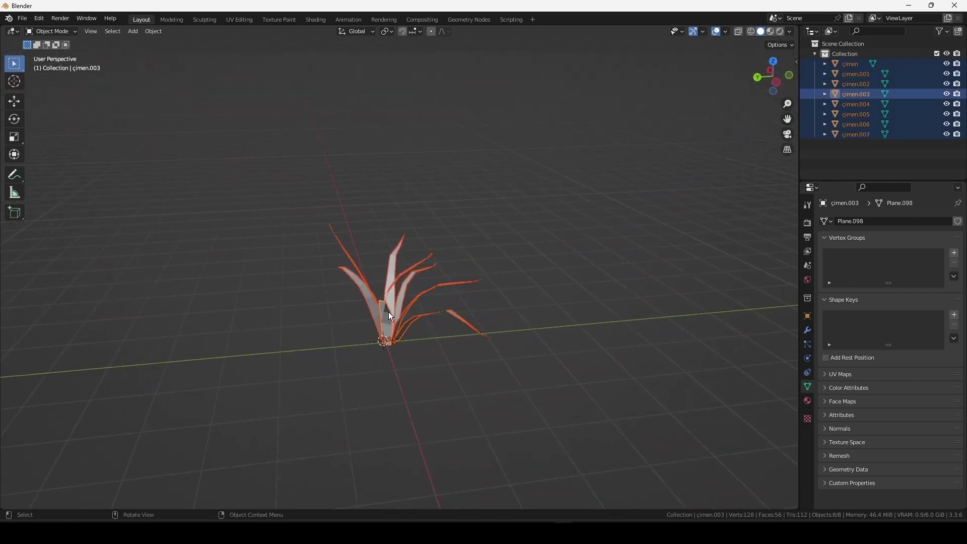
pyautogui.hotkey('ctrl', 'j')
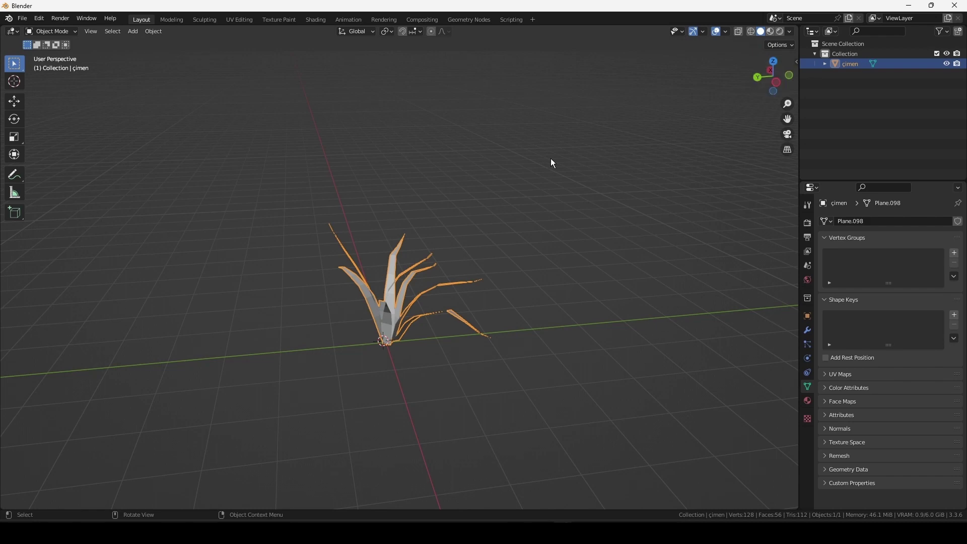
pyautogui.click(317, 18)
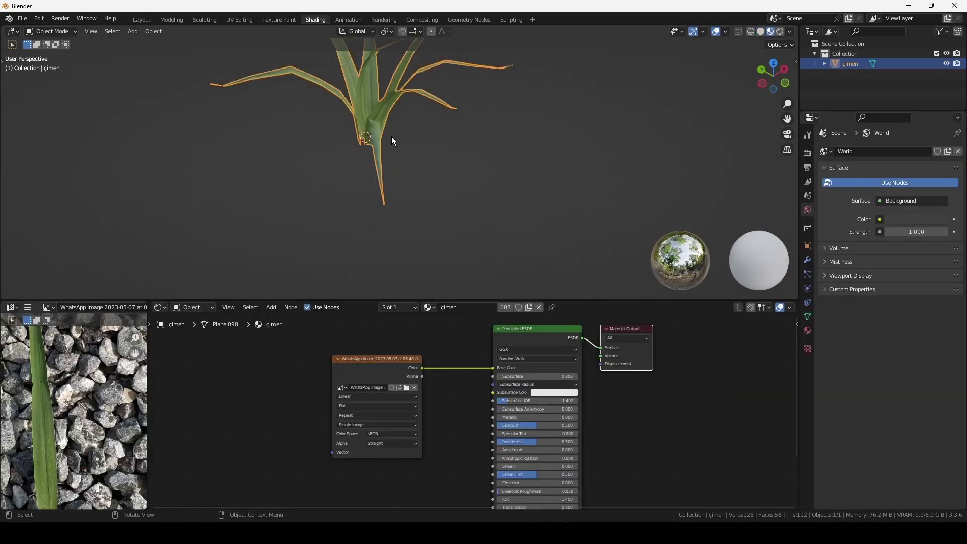
# Step: Apply Shade Smooth to the çimen grass clump from its context menu
pyautogui.moveTo(391, 136)
pyautogui.mouseDown(button='middle')
pyautogui.moveTo(449, 148)
pyautogui.moveTo(479, 184)
pyautogui.moveTo(439, 189)
pyautogui.moveTo(512, 166)
pyautogui.mouseUp(button='middle')
pyautogui.click(479, 185)
pyautogui.scroll(4, 458, 162)
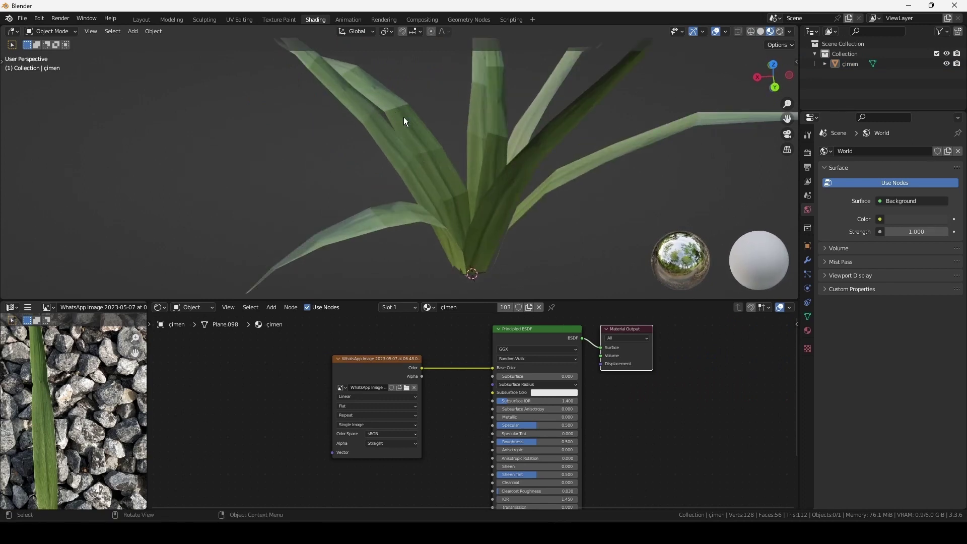
pyautogui.click(412, 130)
pyautogui.rightClick(411, 130)
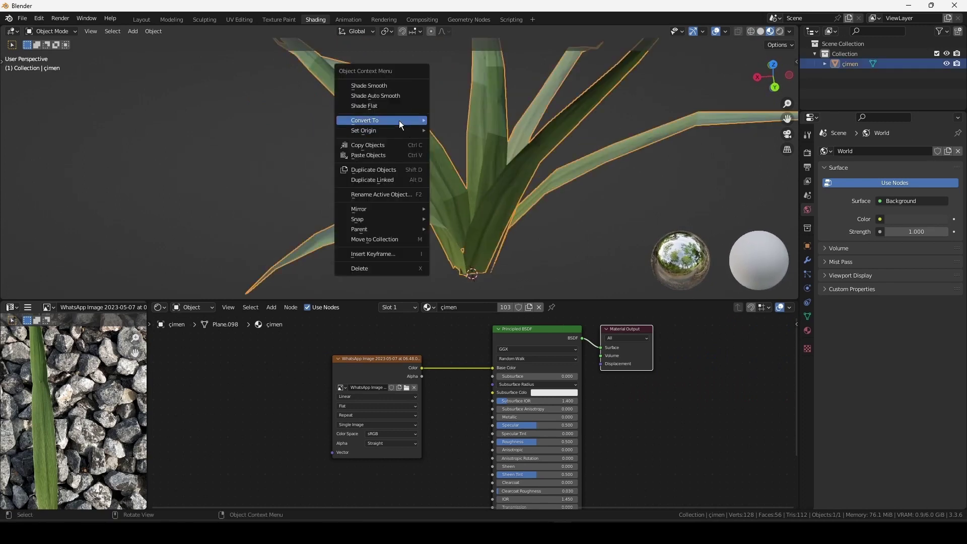
pyautogui.click(386, 89)
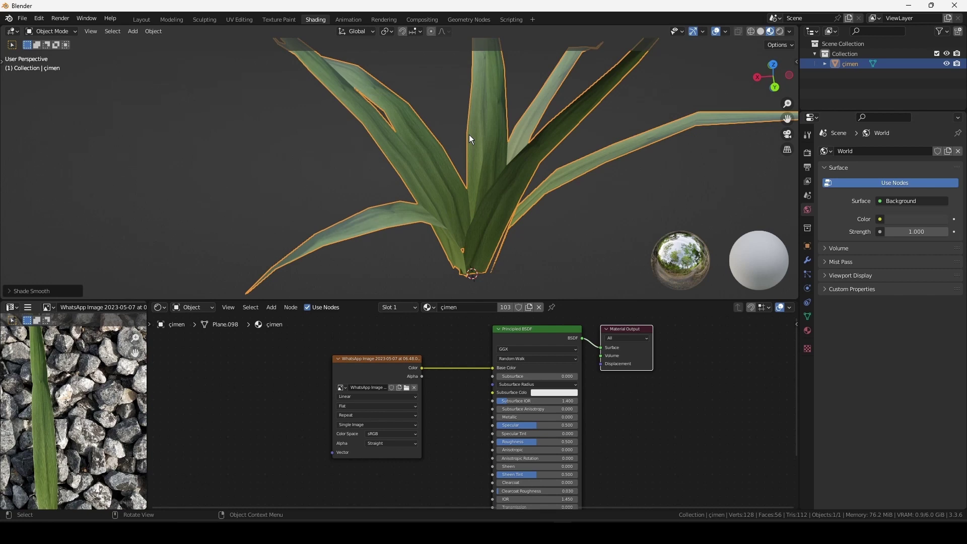
# Step: Tilt the view to inspect the smoothed grass and select the image texture node
pyautogui.scroll(-3, 440, 128)
pyautogui.scroll(-2, 440, 128)
pyautogui.moveTo(440, 128)
pyautogui.mouseDown(button='middle')
pyautogui.moveTo(512, 153)
pyautogui.moveTo(500, 152)
pyautogui.mouseUp(button='middle')
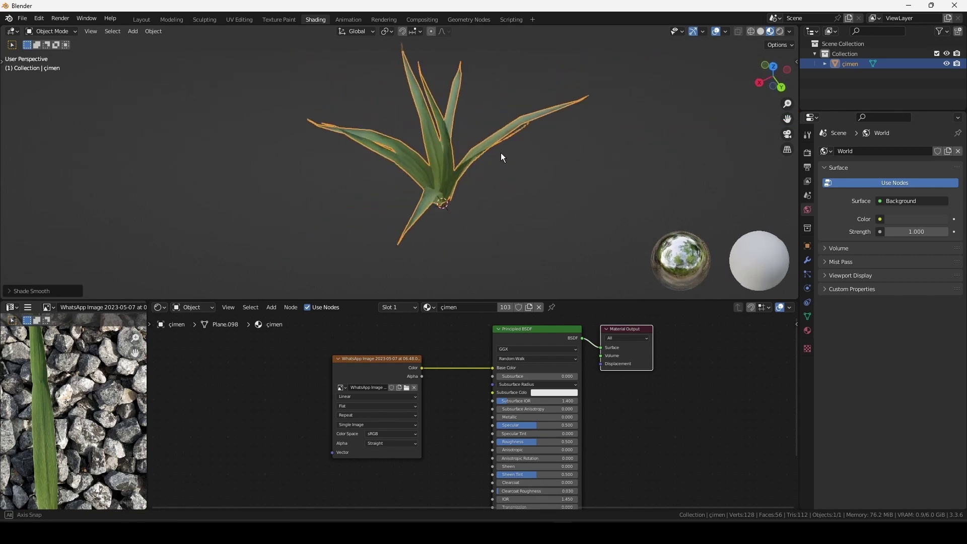
pyautogui.click(397, 363)
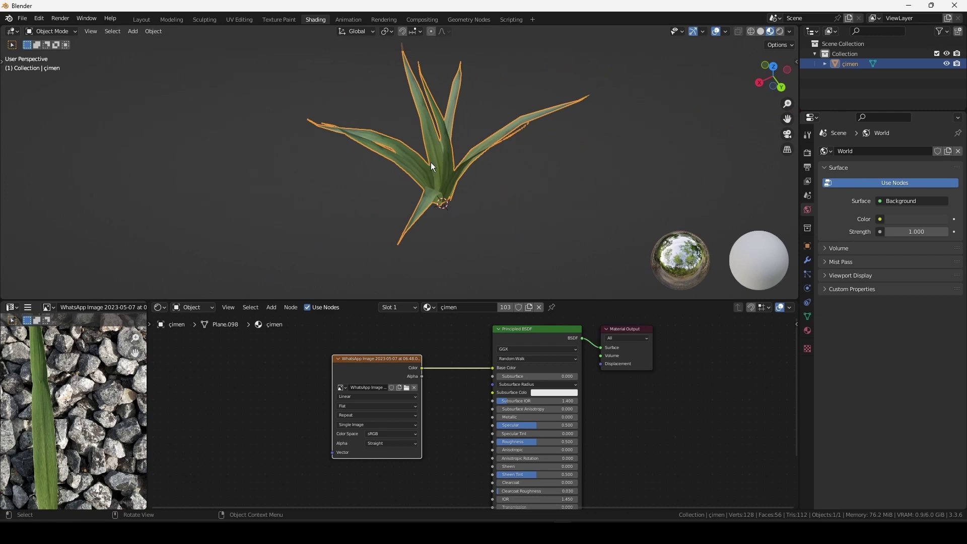
pyautogui.moveTo(433, 167); pyautogui.dragTo(464, 153, button='middle')
# Step: Compare the grass in Solid and Material Preview shading using the Z pie menu
pyautogui.press('z')
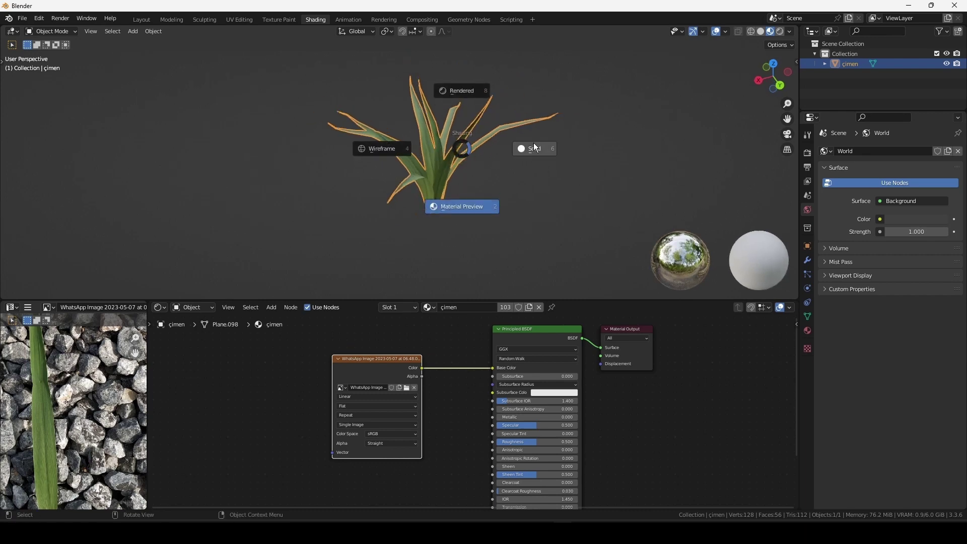
pyautogui.click(535, 147)
pyautogui.press('z')
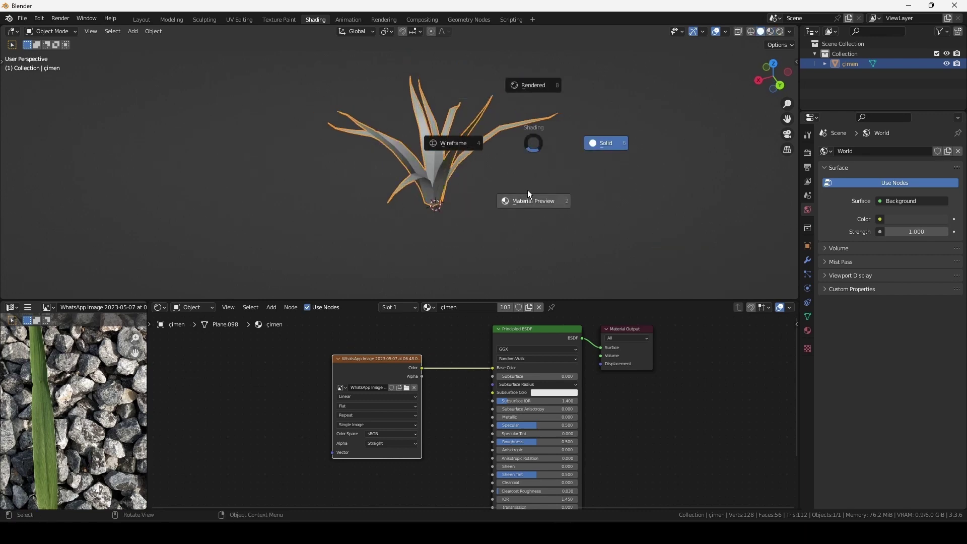
pyautogui.click(526, 199)
pyautogui.moveTo(526, 199)
pyautogui.mouseDown(button='middle')
pyautogui.moveTo(538, 171)
pyautogui.moveTo(656, 171)
pyautogui.moveTo(484, 270)
pyautogui.moveTo(512, 215)
pyautogui.moveTo(484, 282)
pyautogui.mouseUp(button='middle')
pyautogui.press('z')
pyautogui.click(535, 151)
pyautogui.press('z')
pyautogui.click(599, 199)
# Step: Zoom the shader editor, box-select all nodes, and compare solid against textured shading
pyautogui.scroll(-1, 451, 362)
pyautogui.scroll(-2, 427, 380)
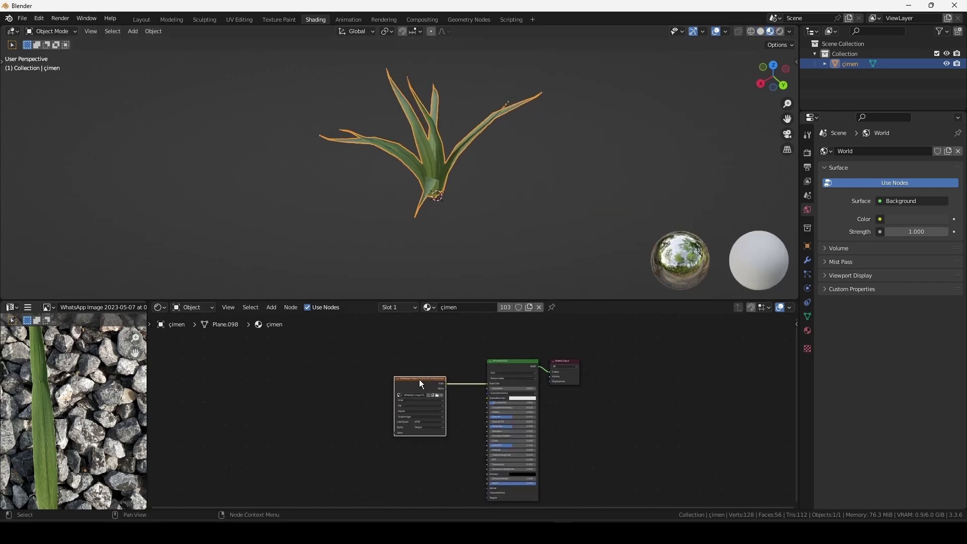
pyautogui.scroll(-1, 410, 419)
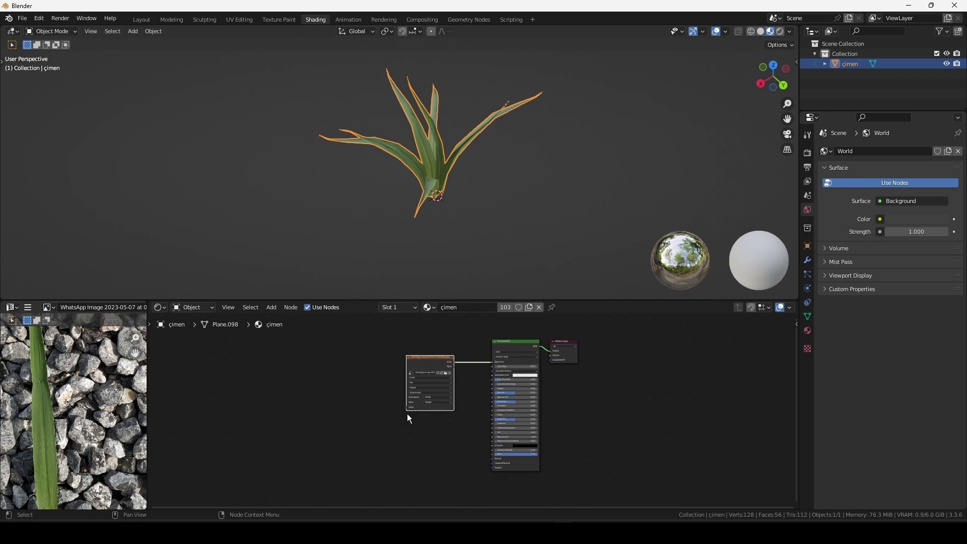
pyautogui.moveTo(247, 331); pyautogui.dragTo(634, 489)
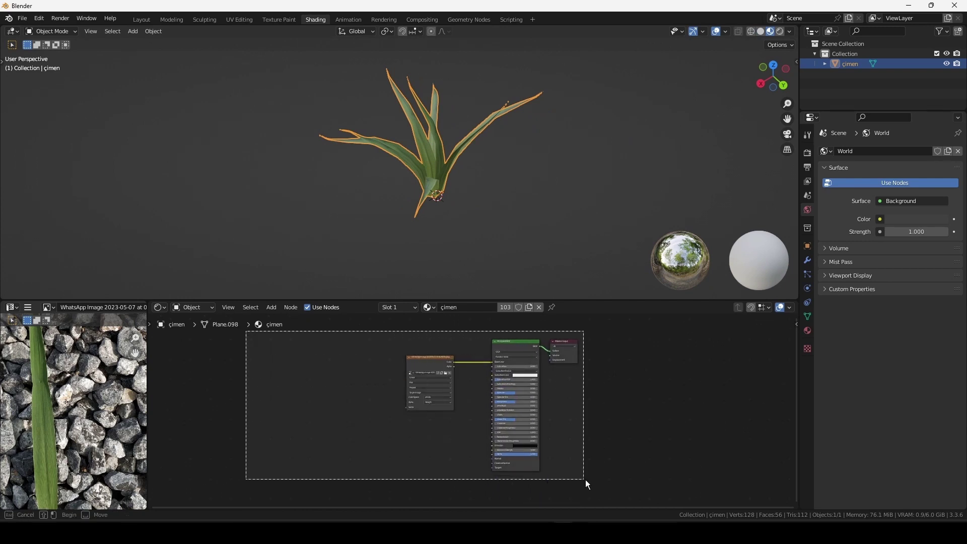
pyautogui.press('z')
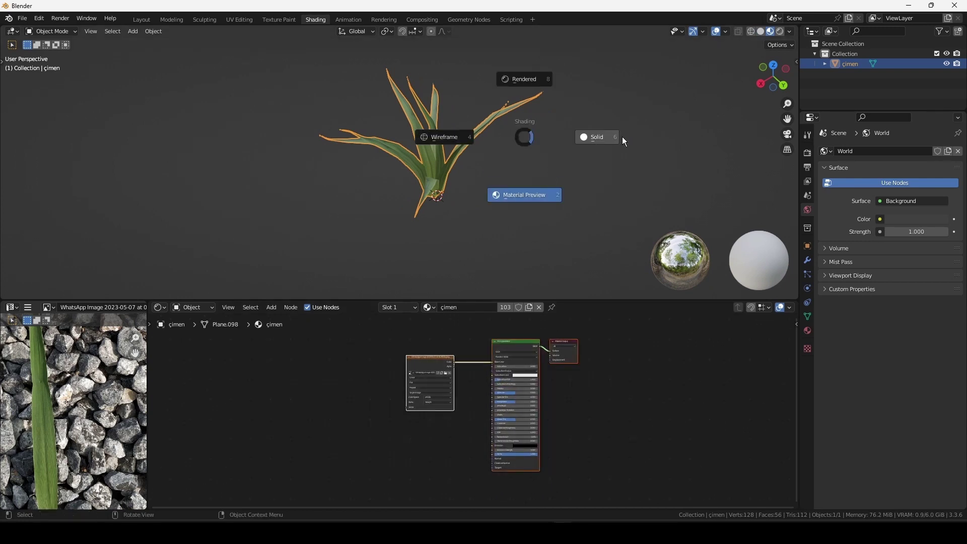
pyautogui.click(621, 137)
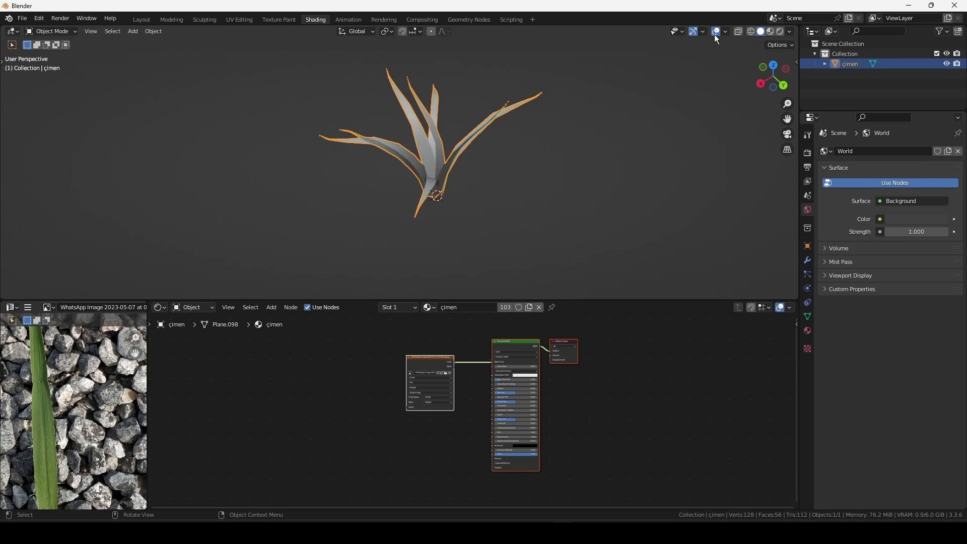
pyautogui.click(771, 31)
pyautogui.click(771, 33)
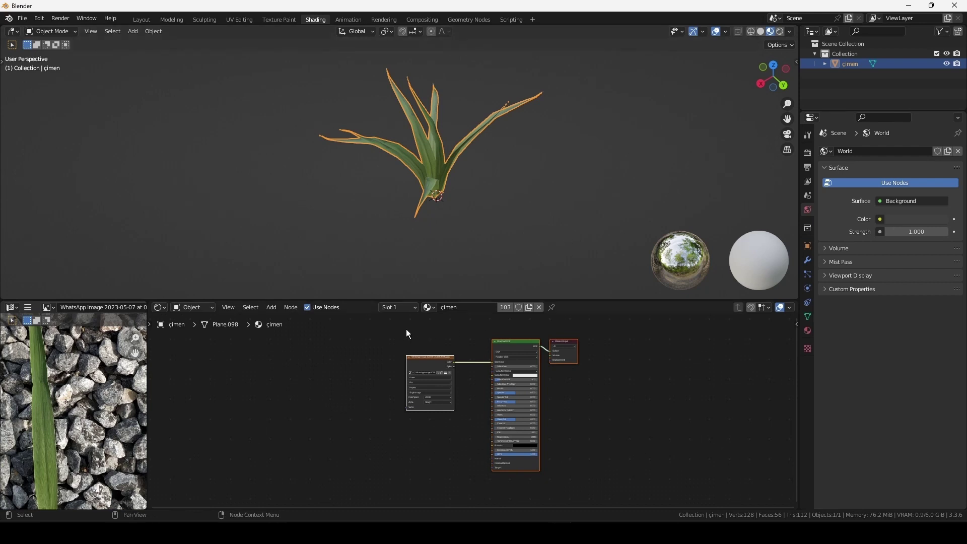
# Step: Nudge the Image Texture node up and left, finishing in Material Preview
pyautogui.moveTo(409, 335); pyautogui.dragTo(466, 412)
pyautogui.moveTo(436, 361); pyautogui.dragTo(423, 352)
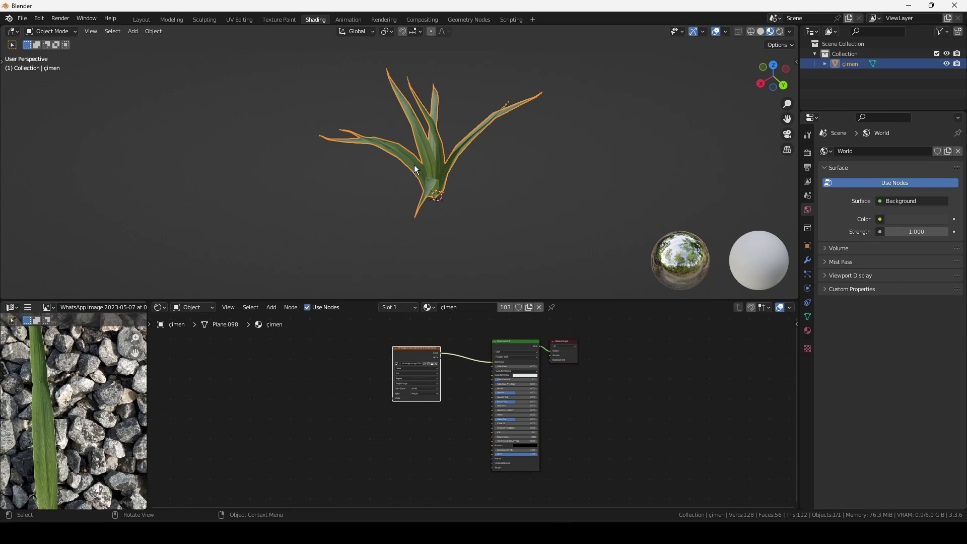
pyautogui.press('z')
pyautogui.press('z')
pyautogui.press('z')
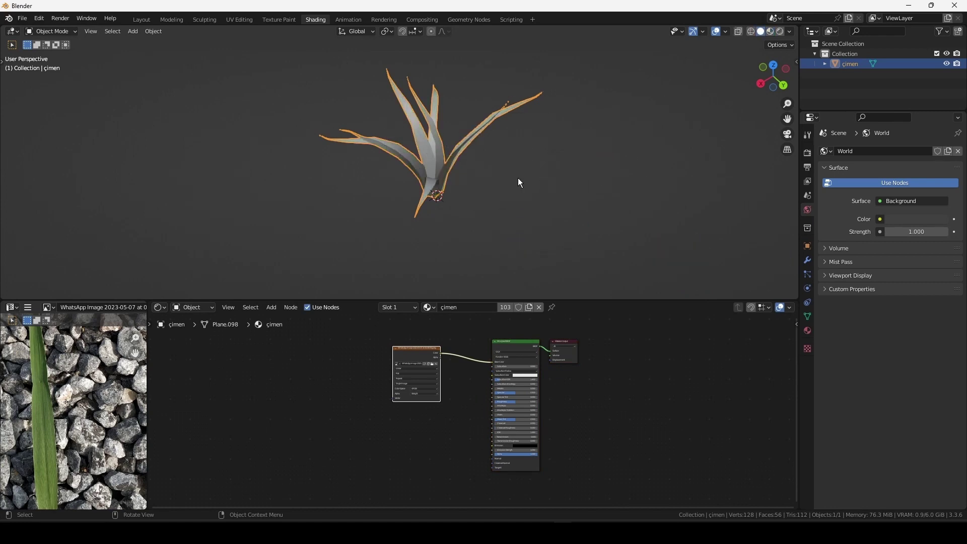
pyautogui.press('z')
pyautogui.click(501, 208)
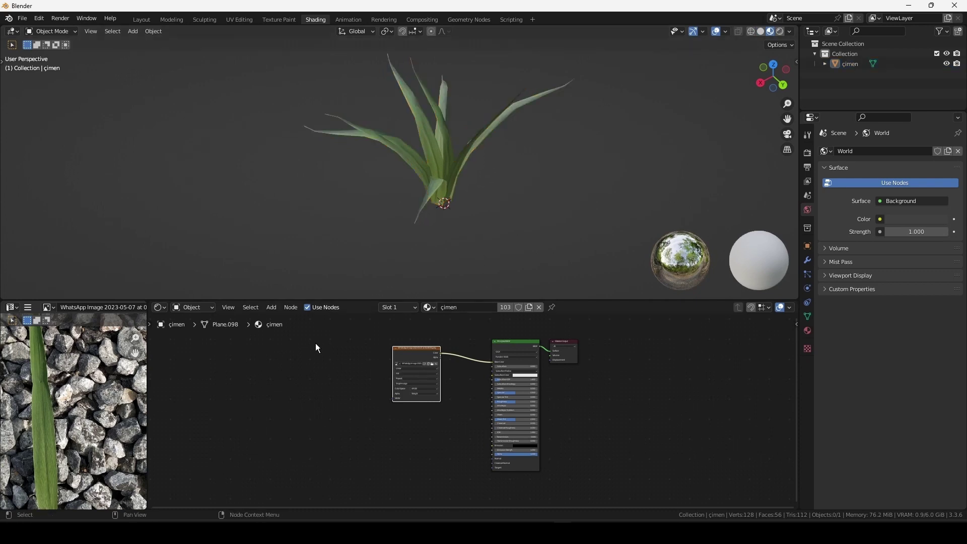
# Step: Select the shader and output nodes, then save the grass clump scene as 'çimen dersi.blend'
pyautogui.moveTo(316, 344); pyautogui.dragTo(648, 494)
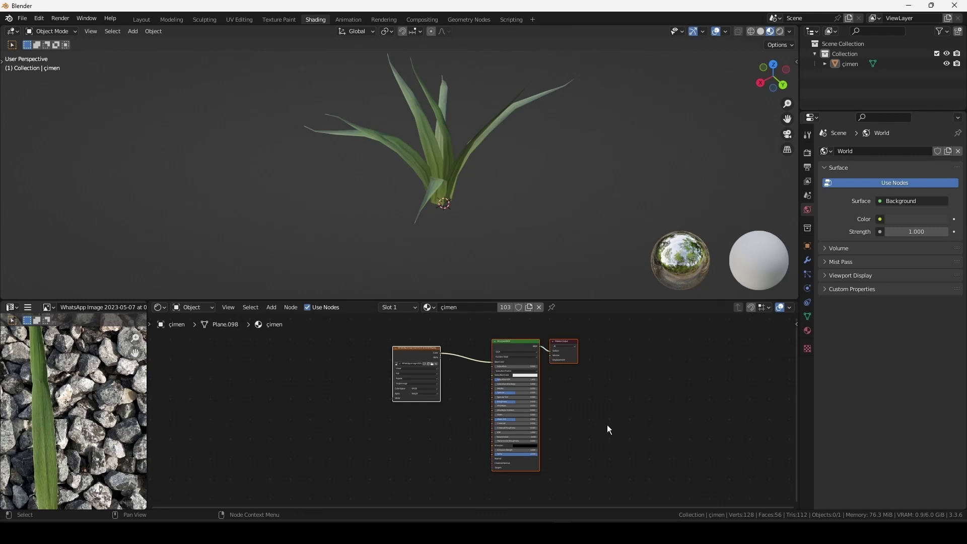
pyautogui.hotkey('ctrl', 'F12')
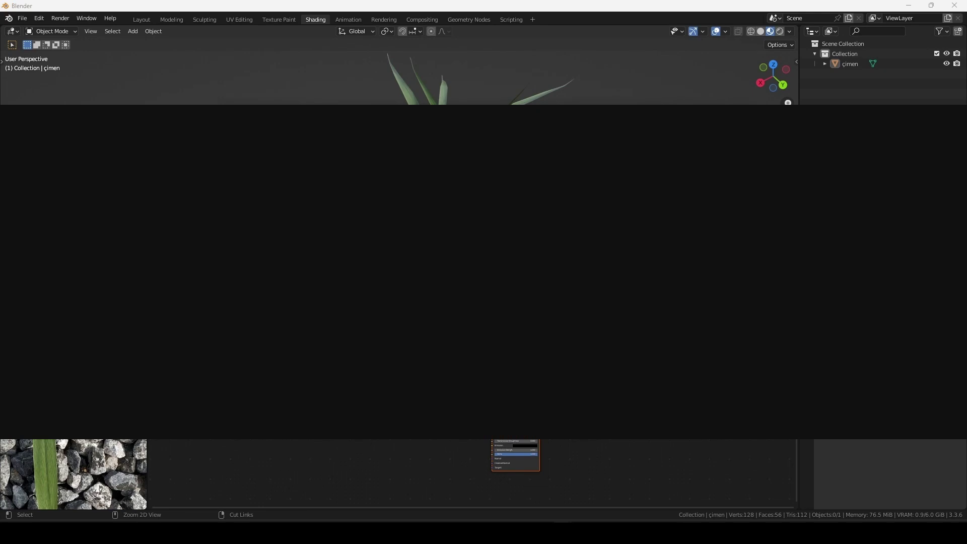
pyautogui.hotkey('ctrl', 's')
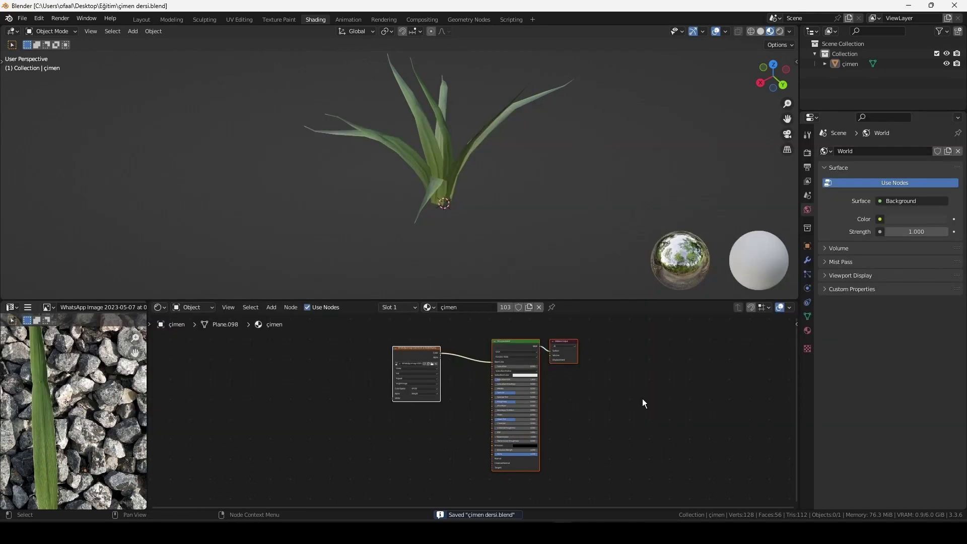